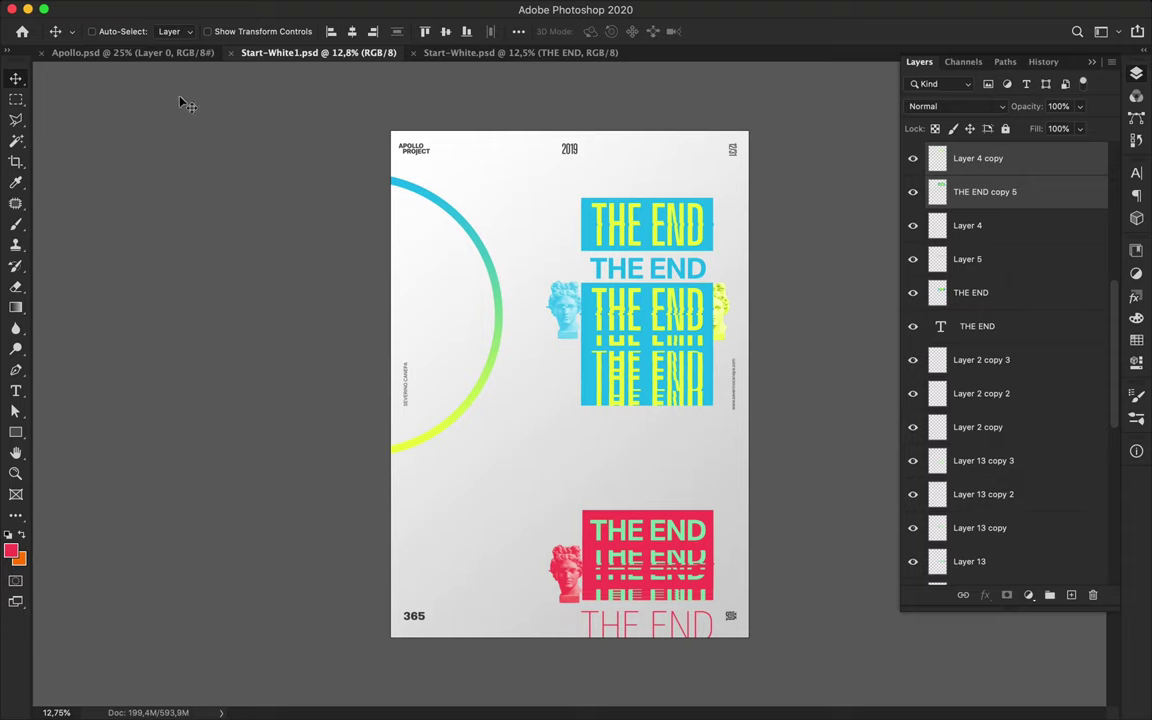
# Hide the white Rectangle 1 background and drag the poster layers onto Start-White.psd
pyautogui.click(912, 567)
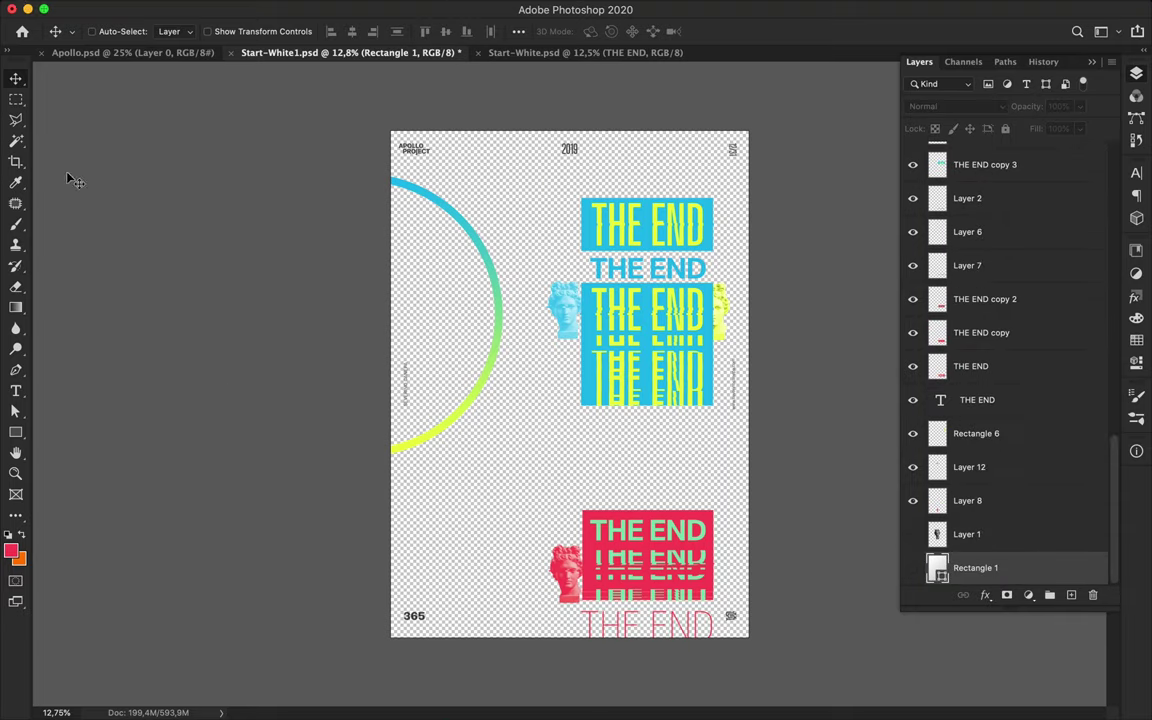
pyautogui.press('m')
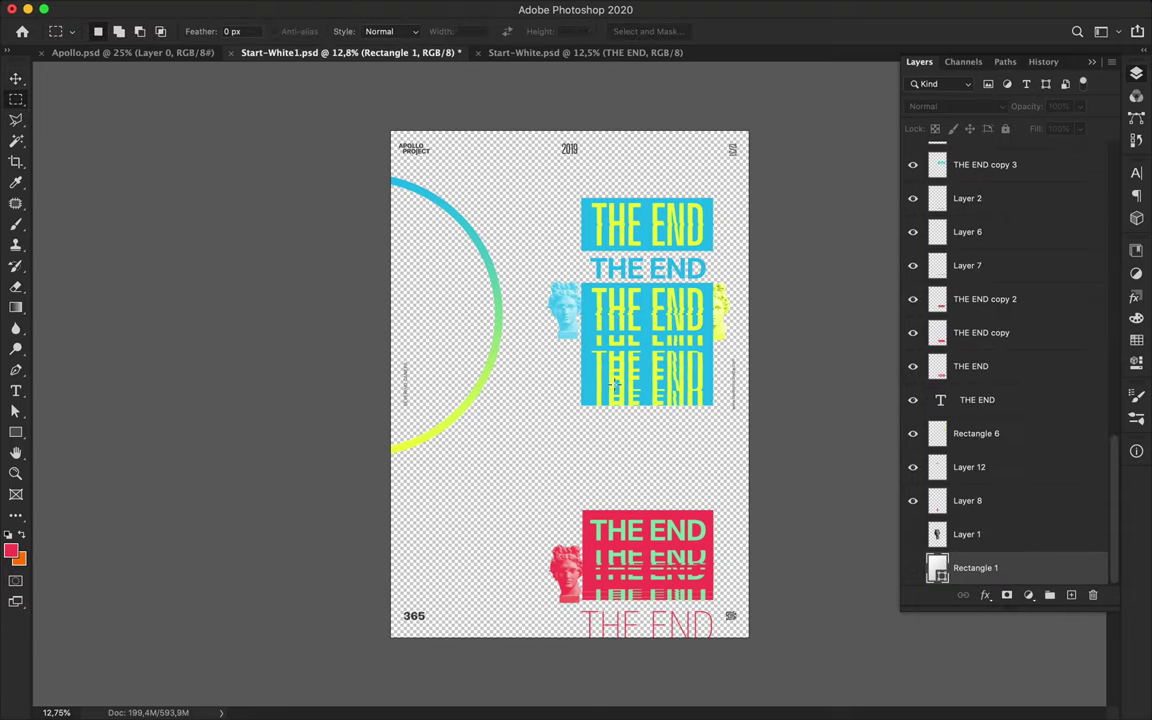
pyautogui.press('v')
pyautogui.moveTo(483, 360); pyautogui.dragTo(720, 463)
pyautogui.moveTo(650, 380)
pyautogui.mouseDown()
pyautogui.moveTo(576, 236)
pyautogui.moveTo(663, 386)
pyautogui.moveTo(612, 280)
pyautogui.mouseUp()
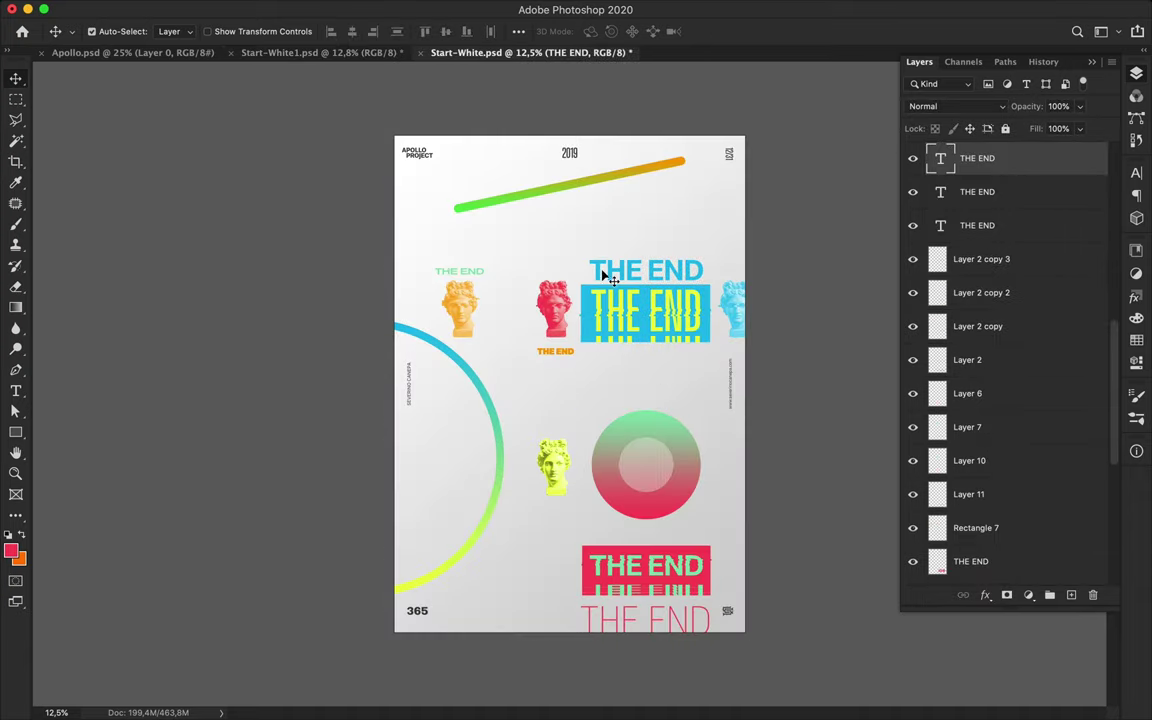
pyautogui.scroll(3, 612, 279)
# Show the Rounded Rectangle 1 gradient bar and hide Group 1's striped circle pattern
pyautogui.click(612, 514)
pyautogui.click(913, 540)
pyautogui.scroll(-5, 948, 473)
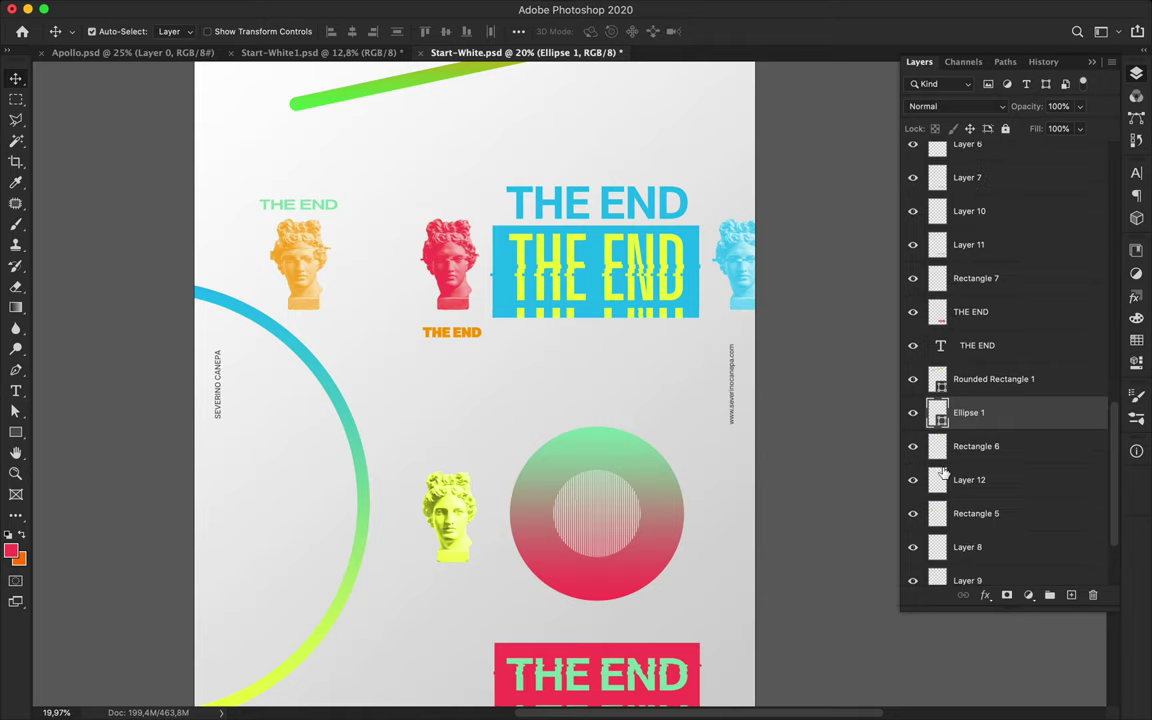
pyautogui.scroll(5, 679, 486)
pyautogui.click(661, 486)
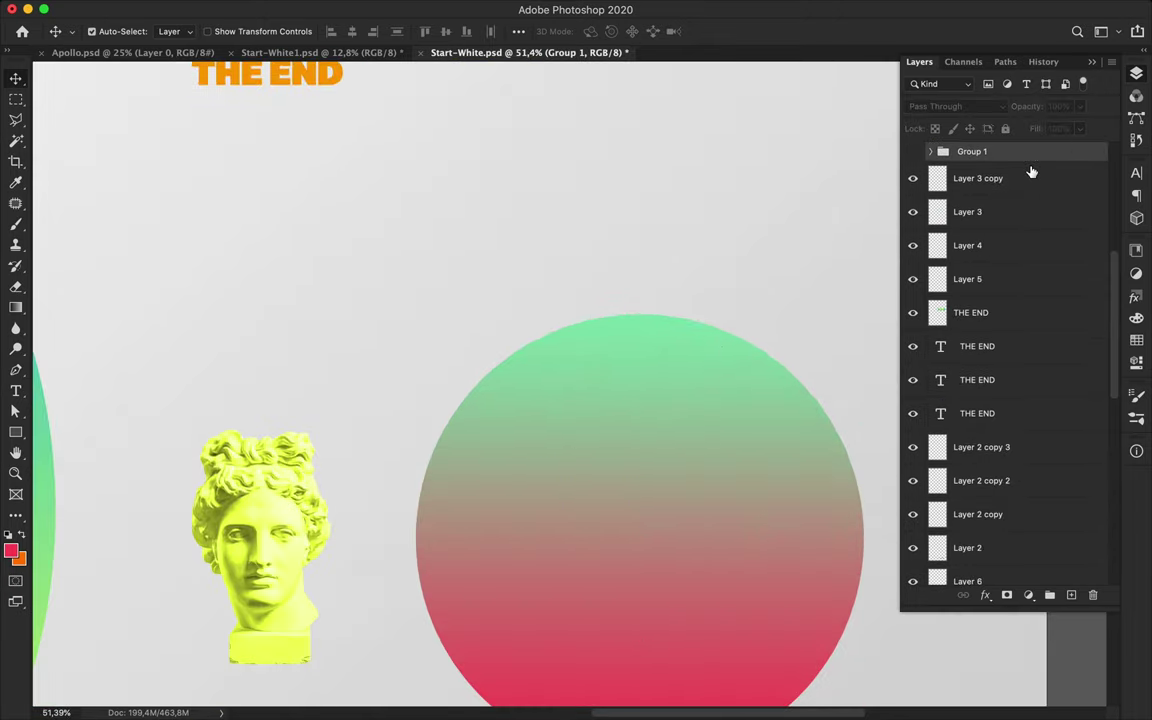
pyautogui.click(912, 151)
pyautogui.scroll(-4, 655, 225)
pyautogui.scroll(-3, 655, 225)
pyautogui.click(689, 334)
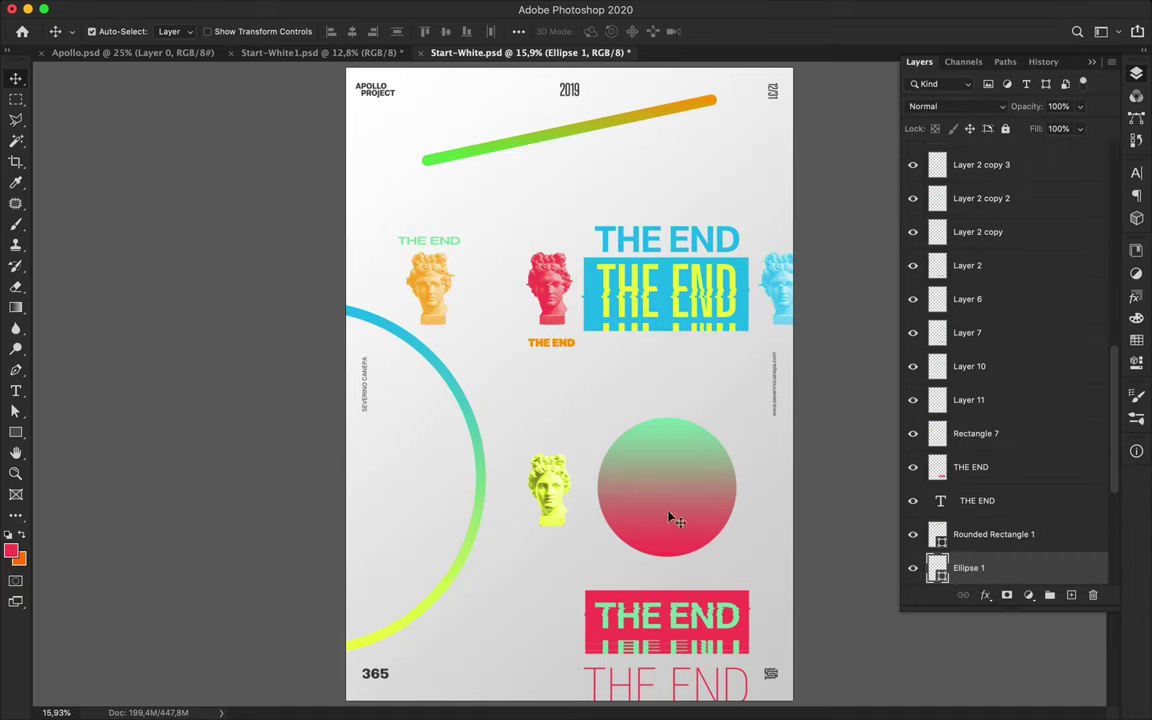
# Add a new colour stop to the circle's gradient fill
pyautogui.press('u')
pyautogui.click(178, 33)
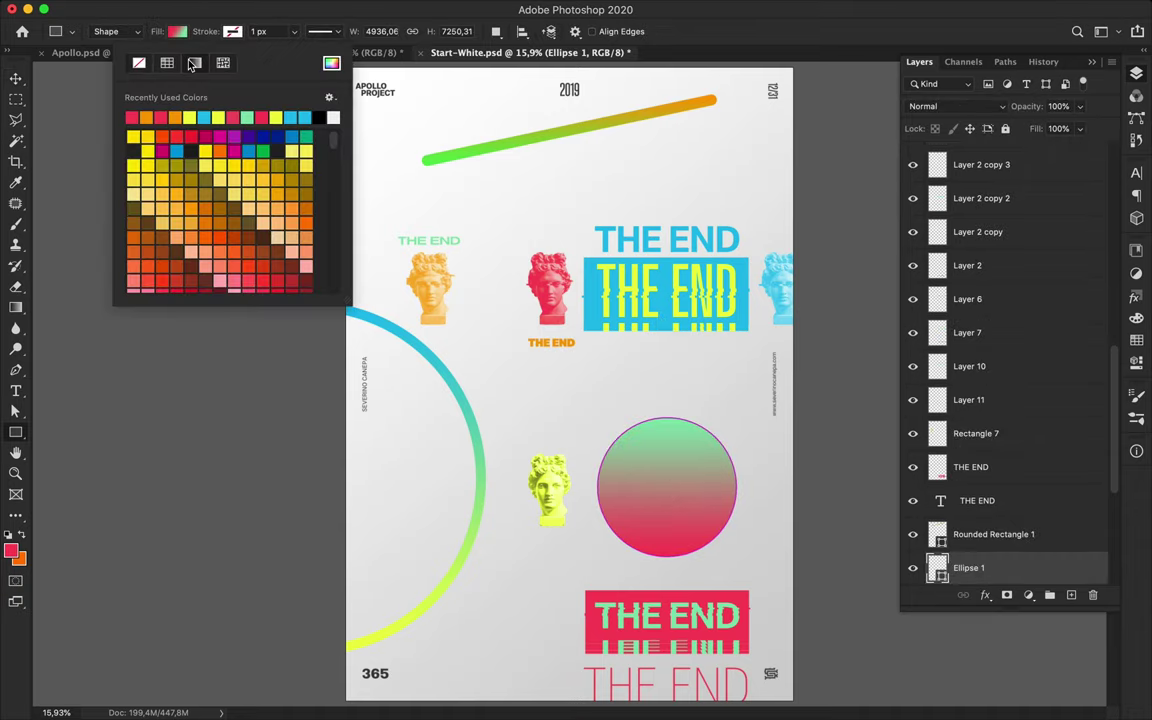
pyautogui.click(273, 97)
pyautogui.click(219, 247)
pyautogui.press('a')
# Show rulers and drag vertical and horizontal guides to cross at the circle's centre
pyautogui.hotkey('ctrl', 'r')
pyautogui.moveTo(36, 470); pyautogui.dragTo(673, 431)
pyautogui.moveTo(700, 70); pyautogui.dragTo(689, 495)
pyautogui.press('m')
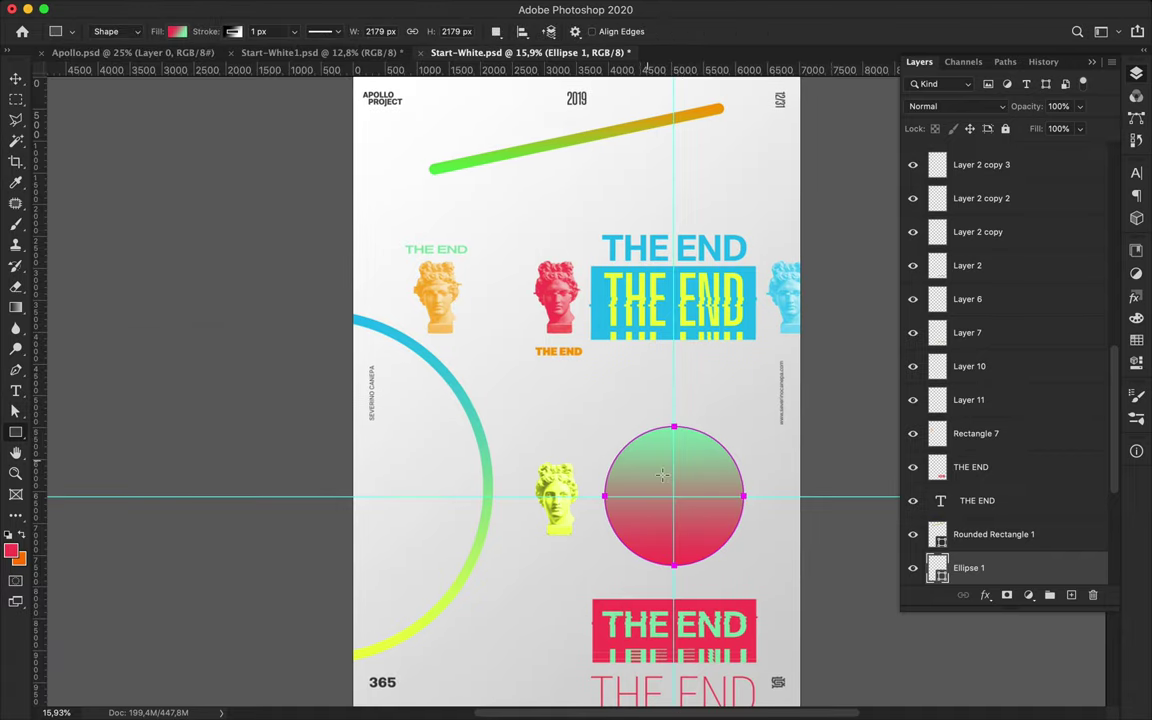
# Rasterize the circle layer, test a round cutout at its centre, then undo it
pyautogui.moveTo(691, 511); pyautogui.dragTo(712, 524)
pyautogui.press('Delete')
pyautogui.click(692, 247)
pyautogui.rightClick(930, 568)
pyautogui.click(850, 259)
pyautogui.press('Delete')
pyautogui.hotkey('ctrl', 'z')
pyautogui.hotkey('ctrl', 'd')
# Scale the gradient circle down evenly around its centre with Free Transform
pyautogui.press('v')
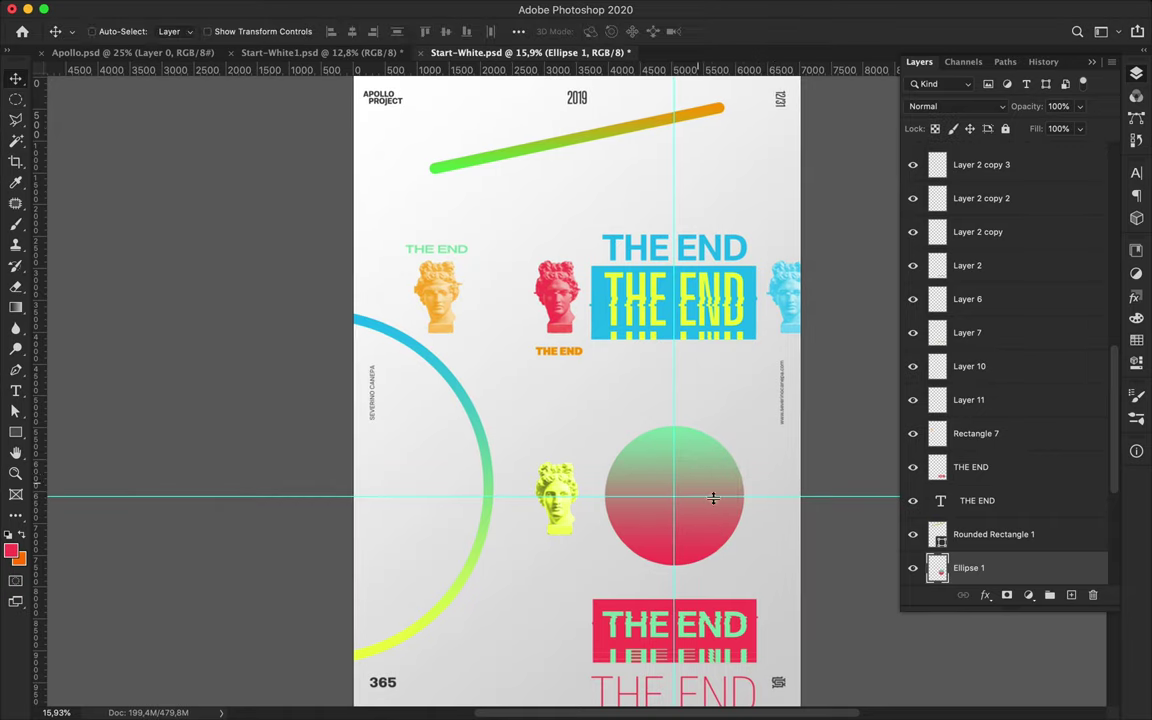
pyautogui.hotkey('ctrl', 't')
pyautogui.moveTo(744, 495); pyautogui.dragTo(731, 495)
pyautogui.press('Return')
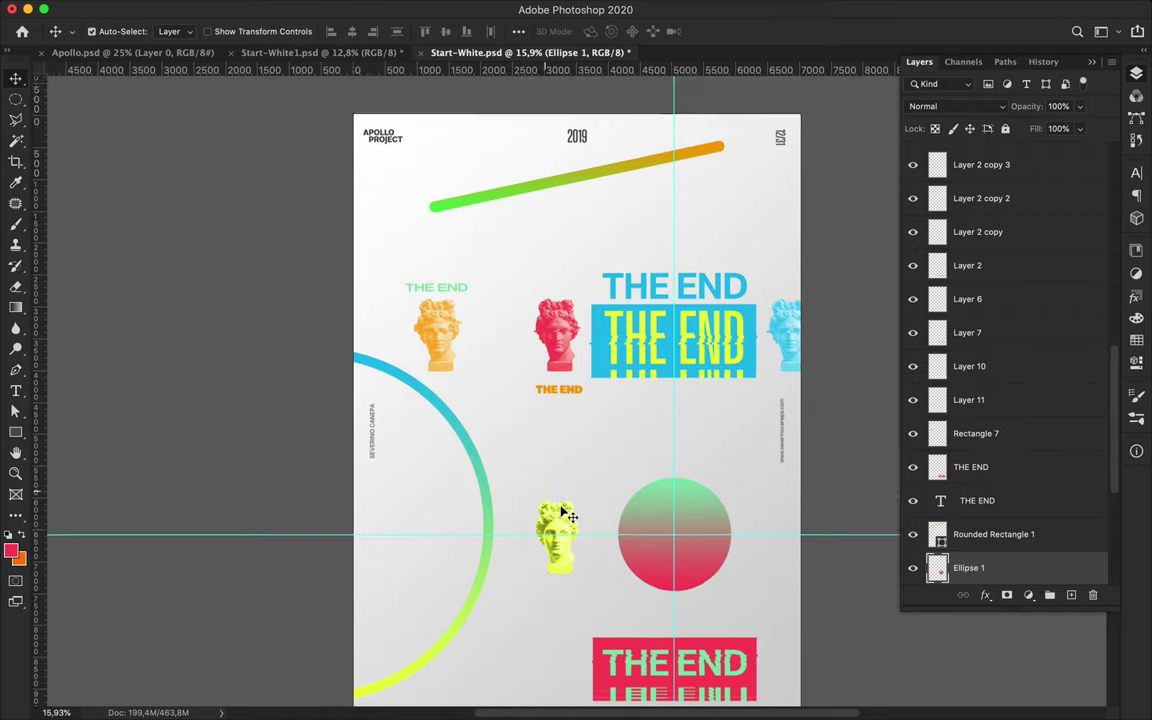
# Copy a one-pixel row strip of the yellow bust onto its own layer
pyautogui.click(580, 512)
pyautogui.press('m')
pyautogui.scroll(-1, 560, 488)
pyautogui.rightClick(15, 98)
pyautogui.click(100, 125)
pyautogui.click(586, 458)
pyautogui.hotkey('ctrl', 'j')
pyautogui.press('v')
# Copy another strip of the yellow bust to a new glitch-slice layer
pyautogui.moveTo(553, 458); pyautogui.dragTo(563, 458)
pyautogui.click(559, 464)
pyautogui.press('m')
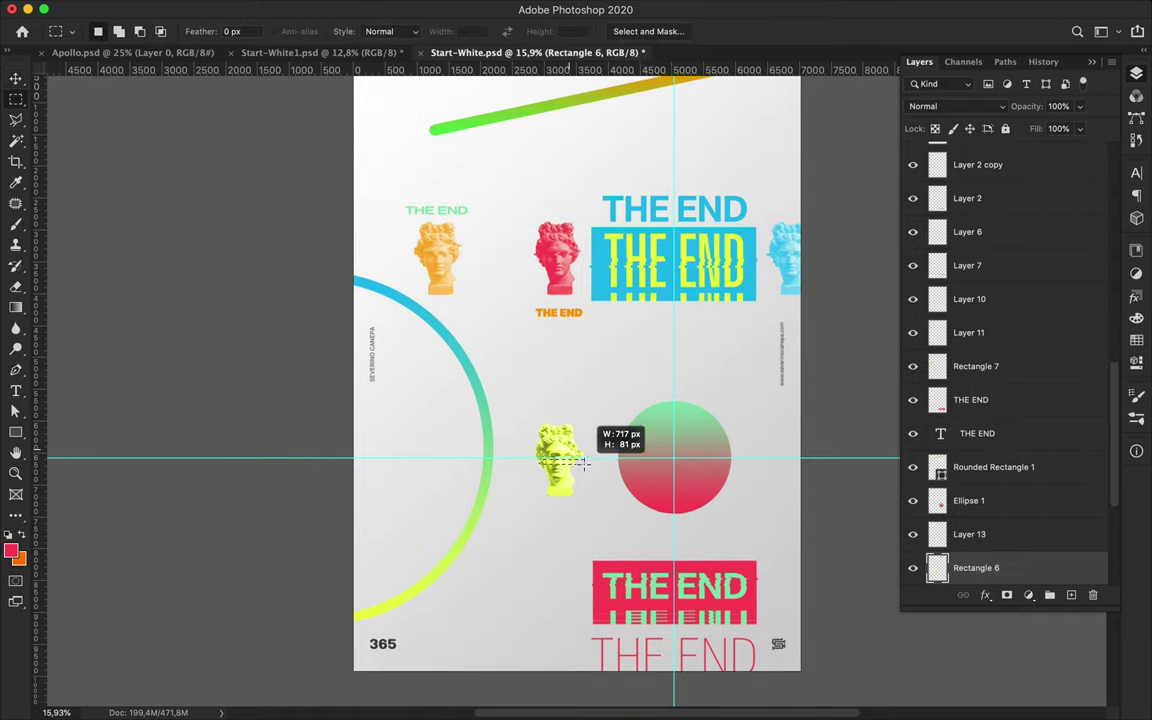
pyautogui.hotkey('ctrl', 'j')
pyautogui.press('v')
pyautogui.scroll(-1, 600, 440)
pyautogui.scroll(-1, 606, 429)
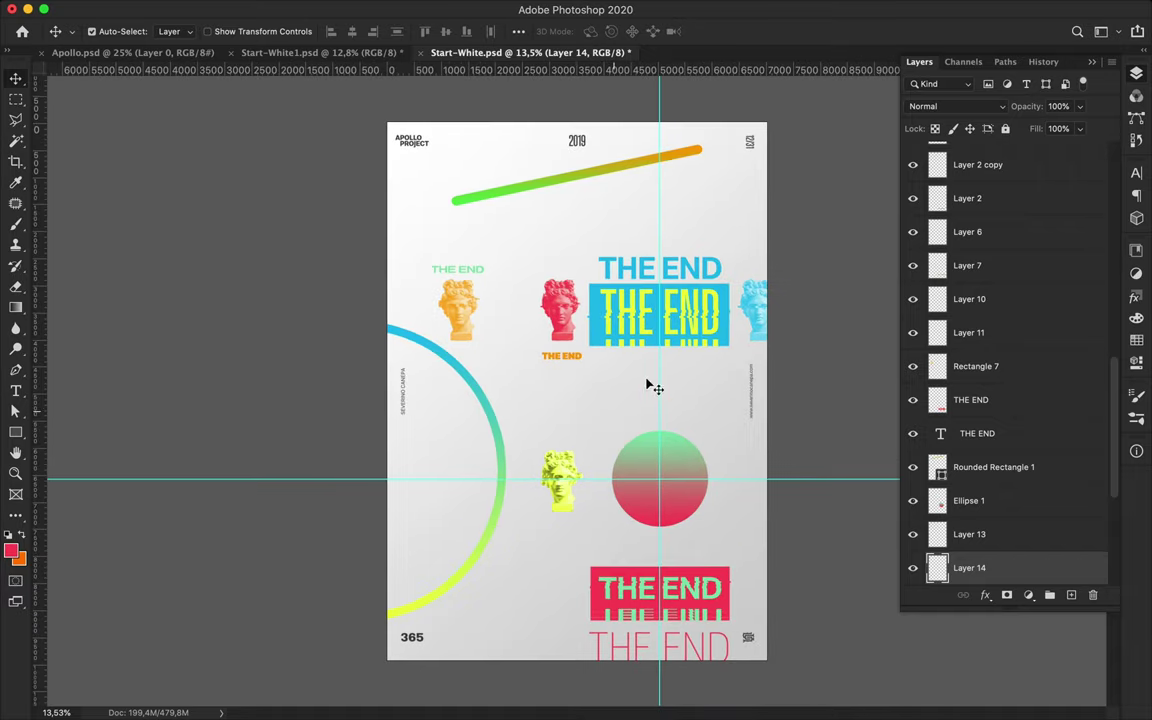
# Nudge the gradient bar and place a copy of the ring arc at the top-right corner
pyautogui.moveTo(543, 189); pyautogui.dragTo(545, 196)
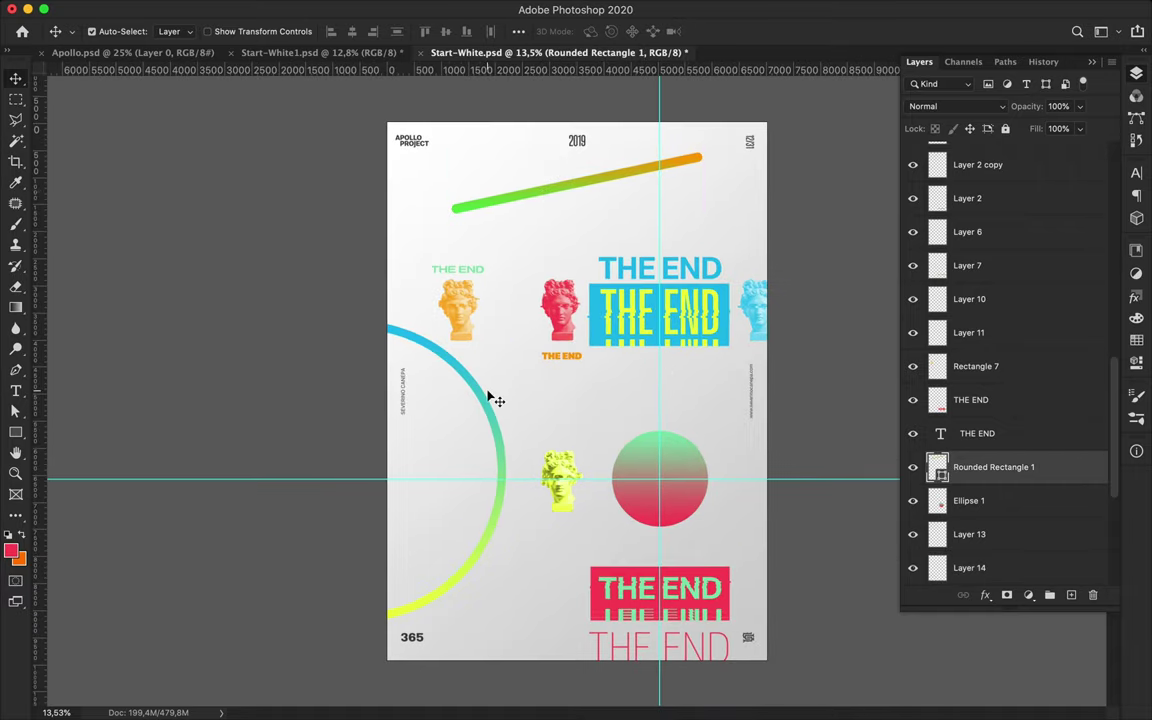
pyautogui.moveTo(490, 398); pyautogui.dragTo(760, 232)
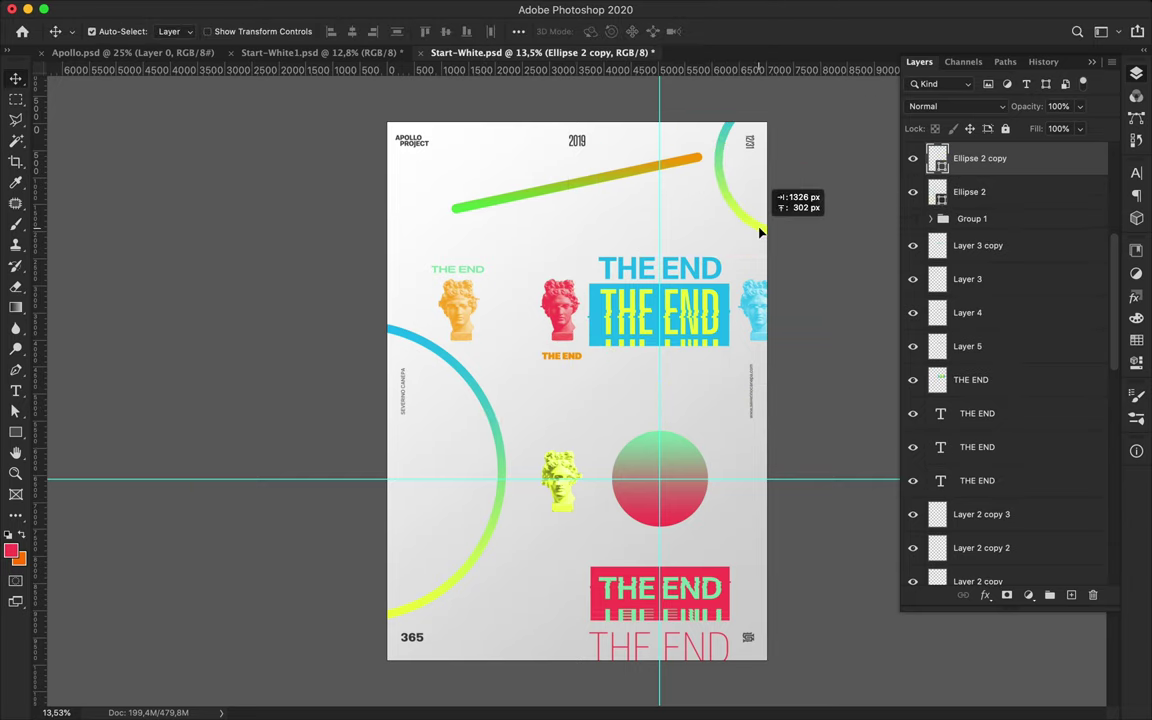
pyautogui.press('a')
pyautogui.press('v')
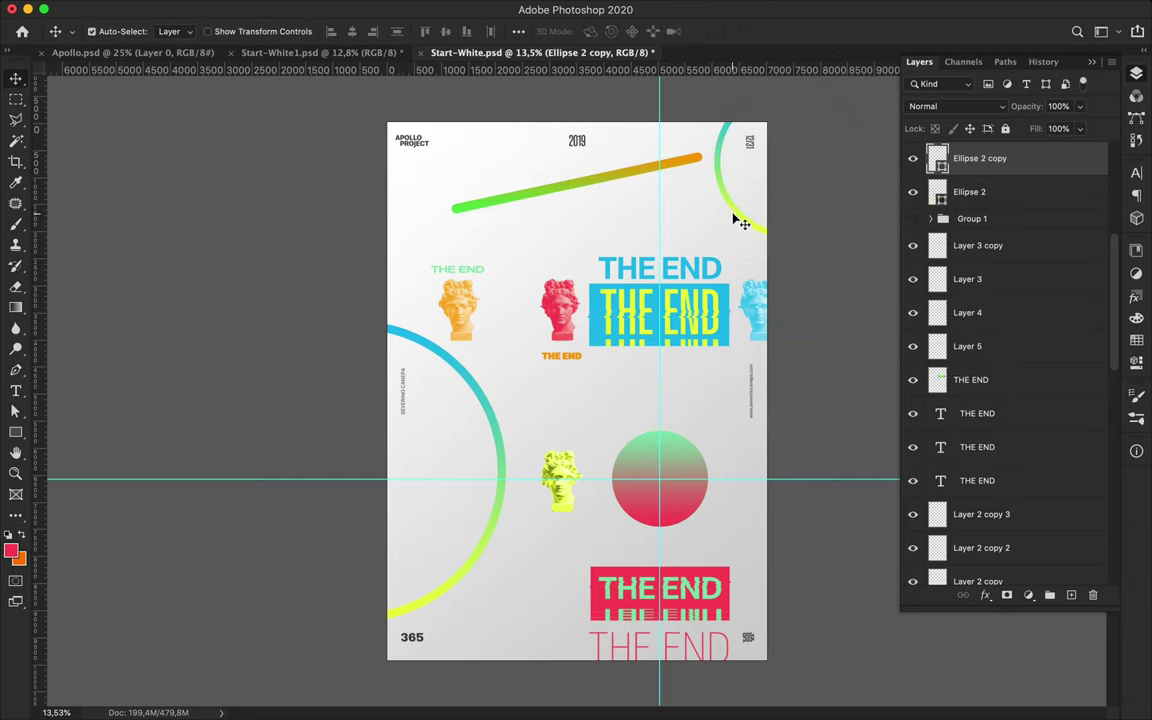
pyautogui.click(505, 283)
pyautogui.click(570, 328)
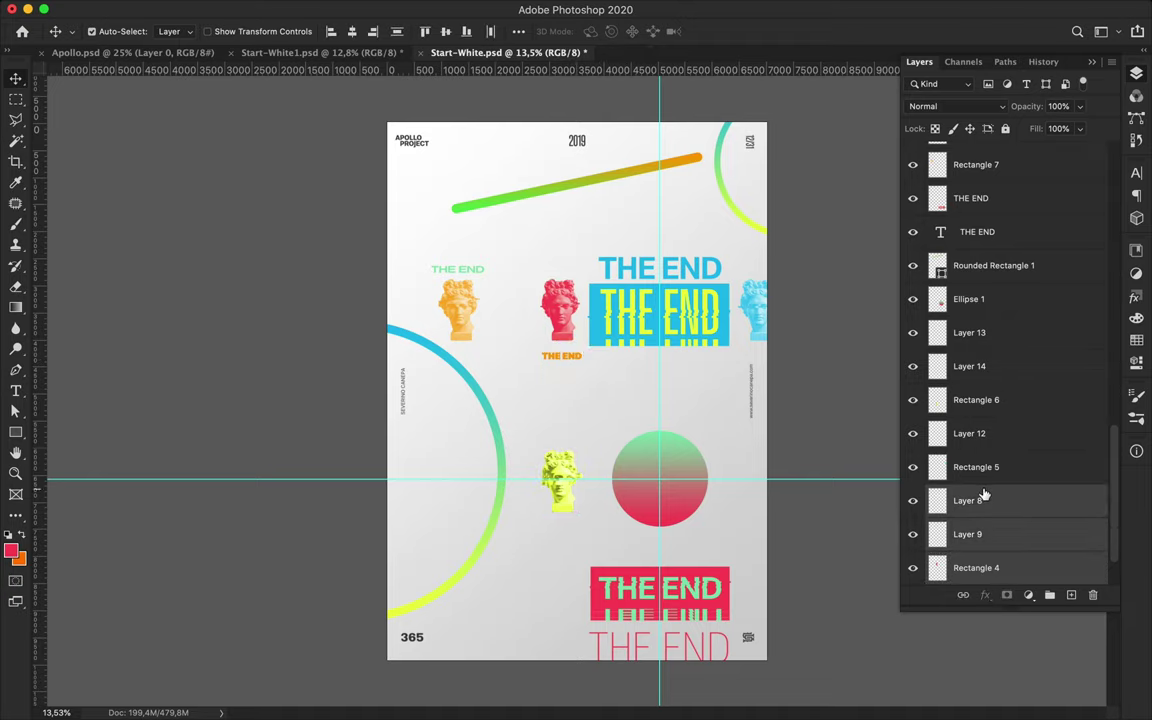
# Move the yellow bust into the top row in place of the red bust
pyautogui.moveTo(570, 328)
pyautogui.mouseDown()
pyautogui.moveTo(570, 498)
pyautogui.moveTo(585, 312)
pyautogui.mouseUp()
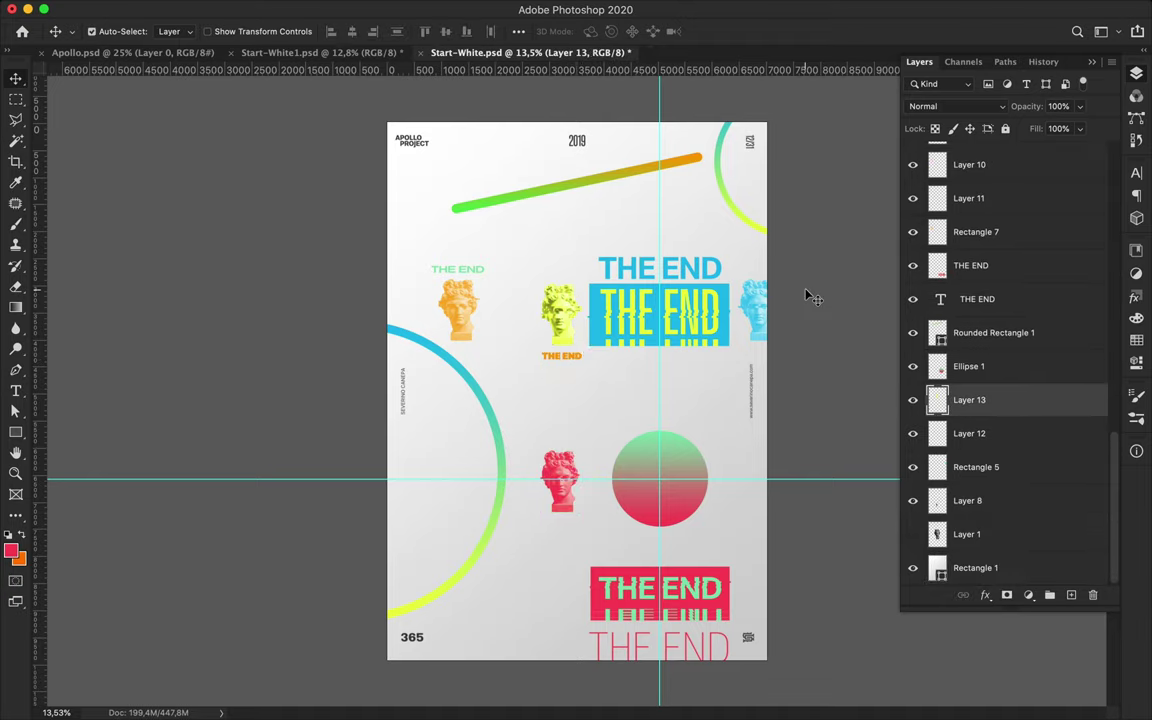
pyautogui.press('a')
pyautogui.click(612, 182)
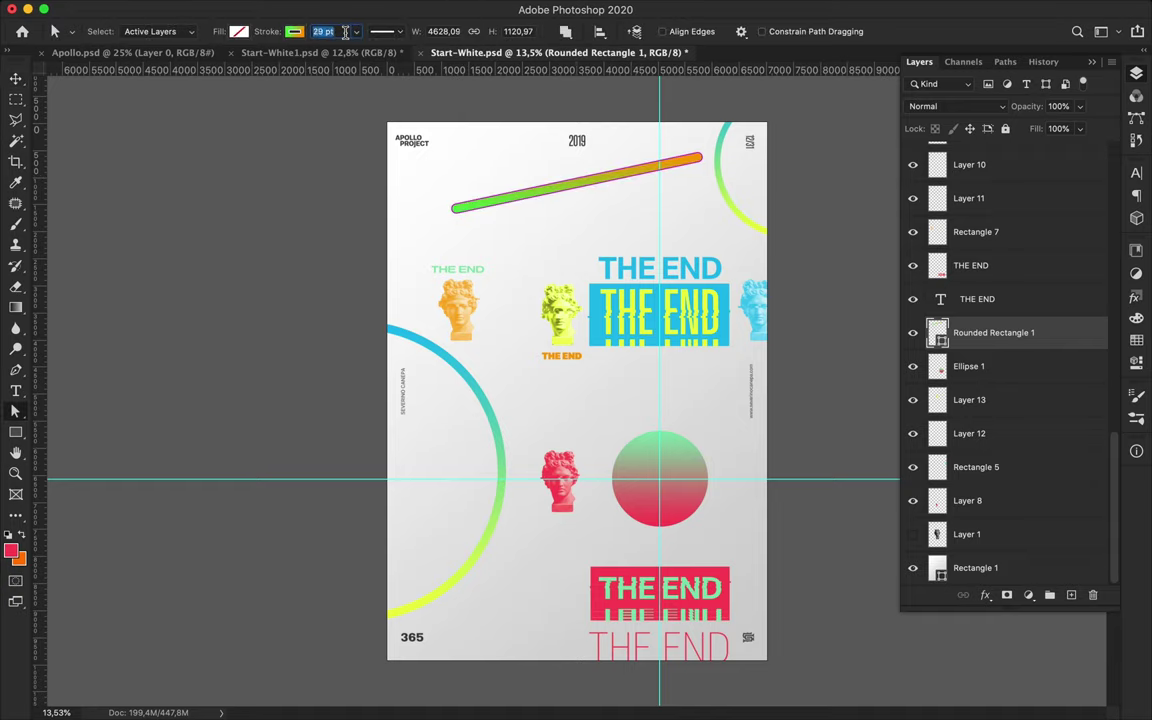
pyautogui.press('v')
pyautogui.click(607, 233)
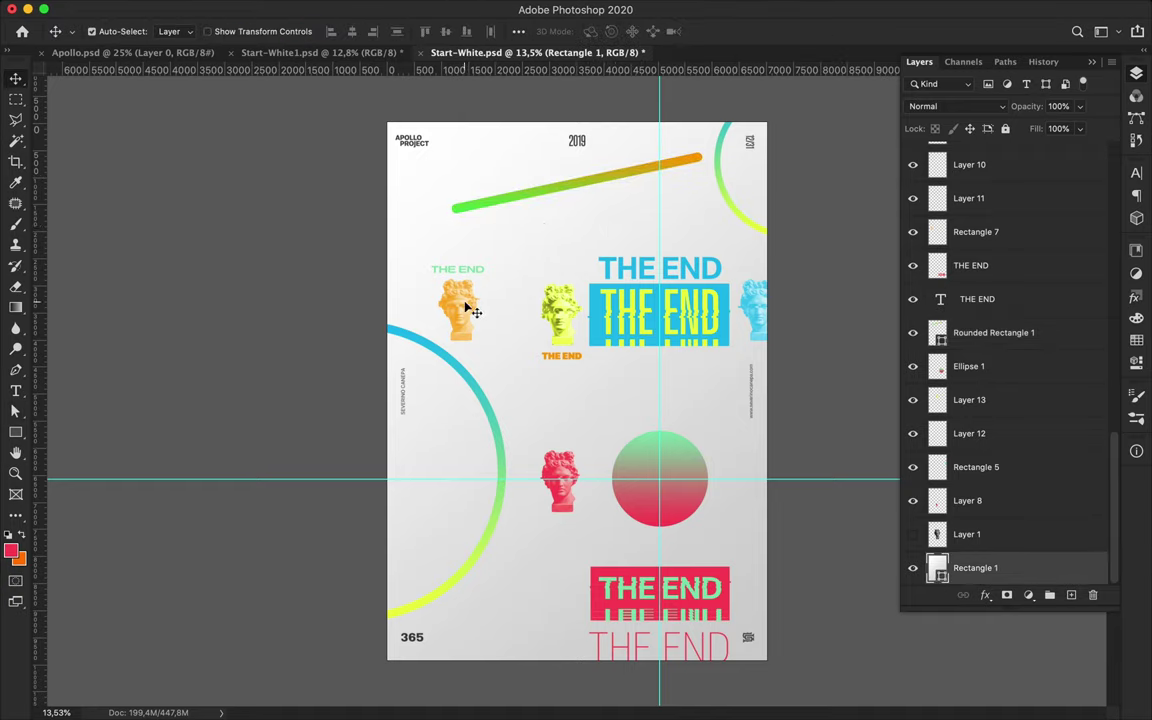
# Copy the orange bust to the top-right and add a Hue/Saturation adjustment layer
pyautogui.moveTo(475, 312); pyautogui.dragTo(772, 175)
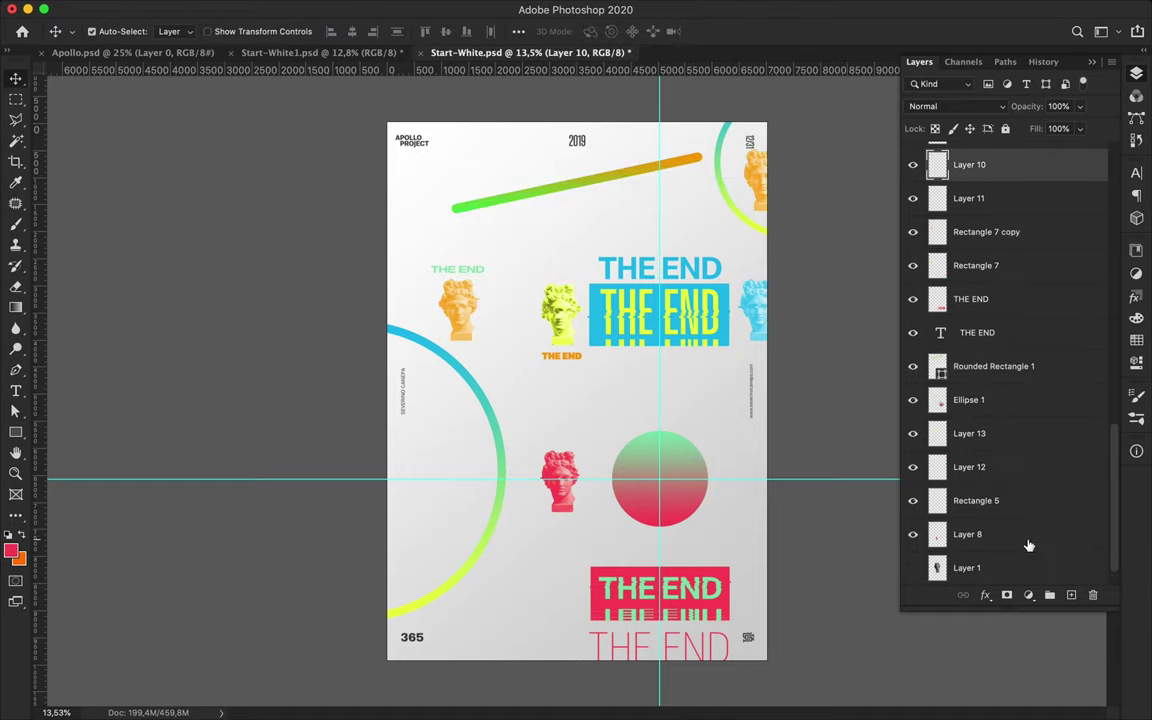
pyautogui.click(1028, 595)
pyautogui.click(1040, 617)
# Shift the hue, clip the adjustment to Layer 10, and move Rectangle 7 above its copy
pyautogui.moveTo(989, 350)
pyautogui.mouseDown()
pyautogui.moveTo(1045, 362)
pyautogui.moveTo(1069, 352)
pyautogui.mouseUp()
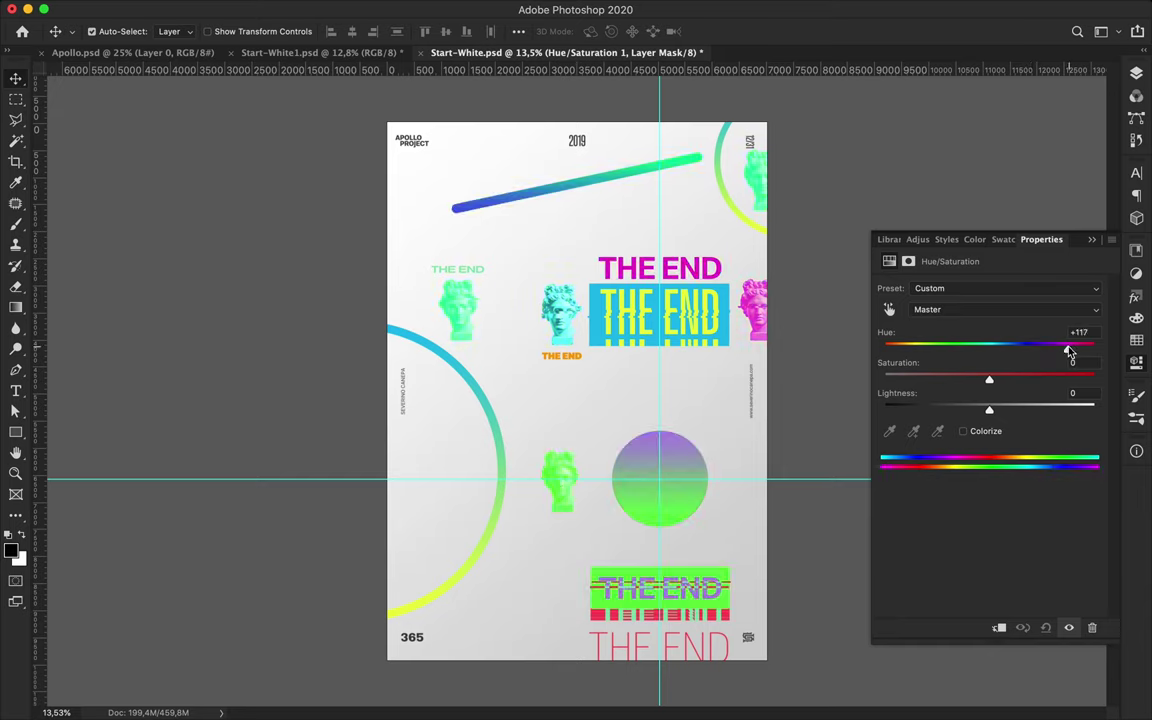
pyautogui.click(1136, 73)
pyautogui.keyDown('alt'); pyautogui.click(915, 181); pyautogui.keyUp('alt')
pyautogui.click(968, 198)
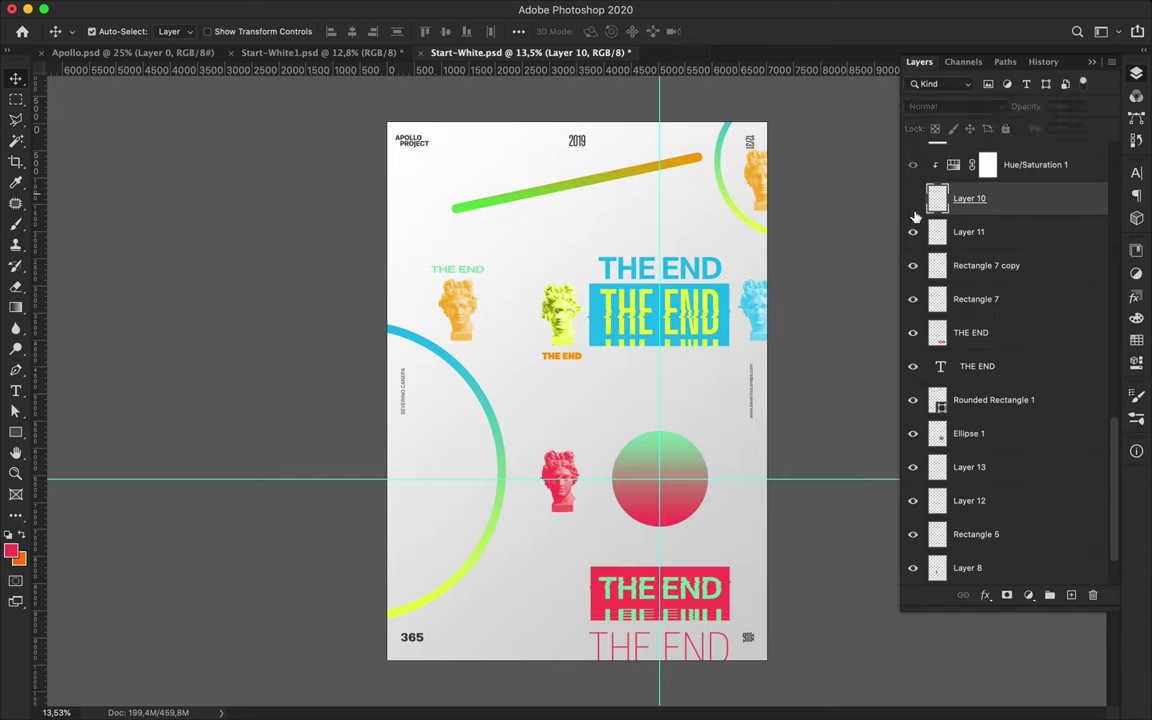
pyautogui.moveTo(975, 299); pyautogui.dragTo(975, 258)
pyautogui.keyDown('shift'); pyautogui.click(973, 199); pyautogui.keyUp('shift')
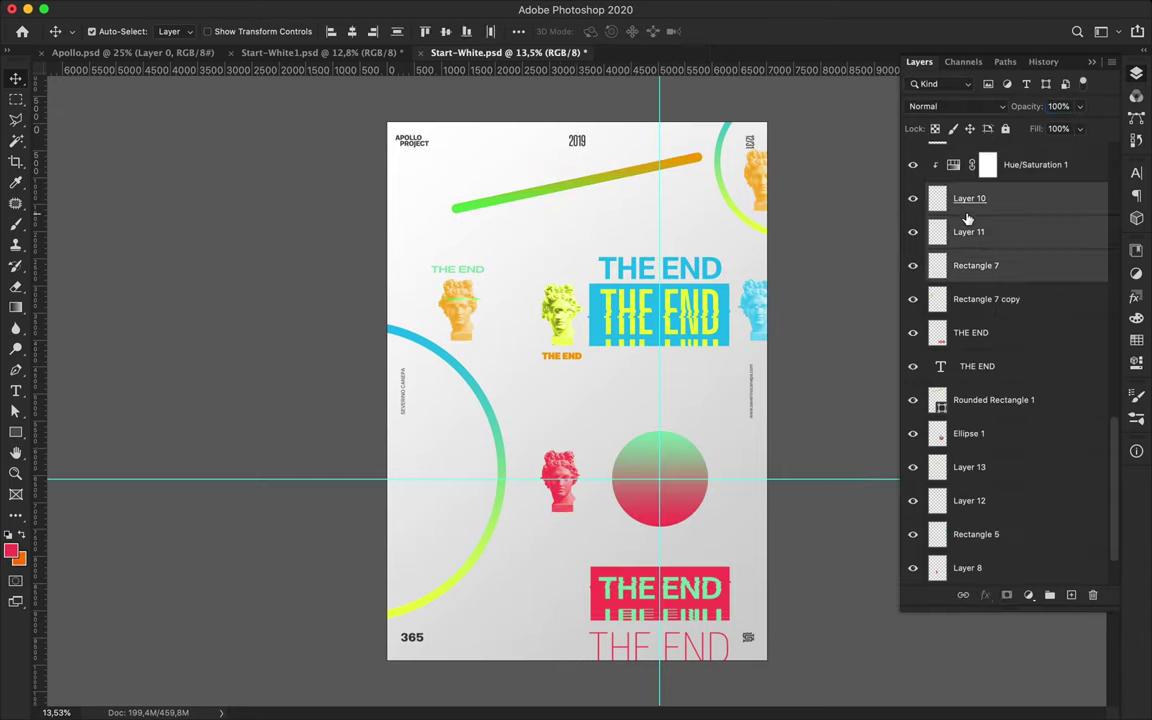
# Merge the bust layers, clip the adjustment to them, and set Hue +81, Saturation -35
pyautogui.keyDown('alt'); pyautogui.click(947, 178); pyautogui.keyUp('alt')
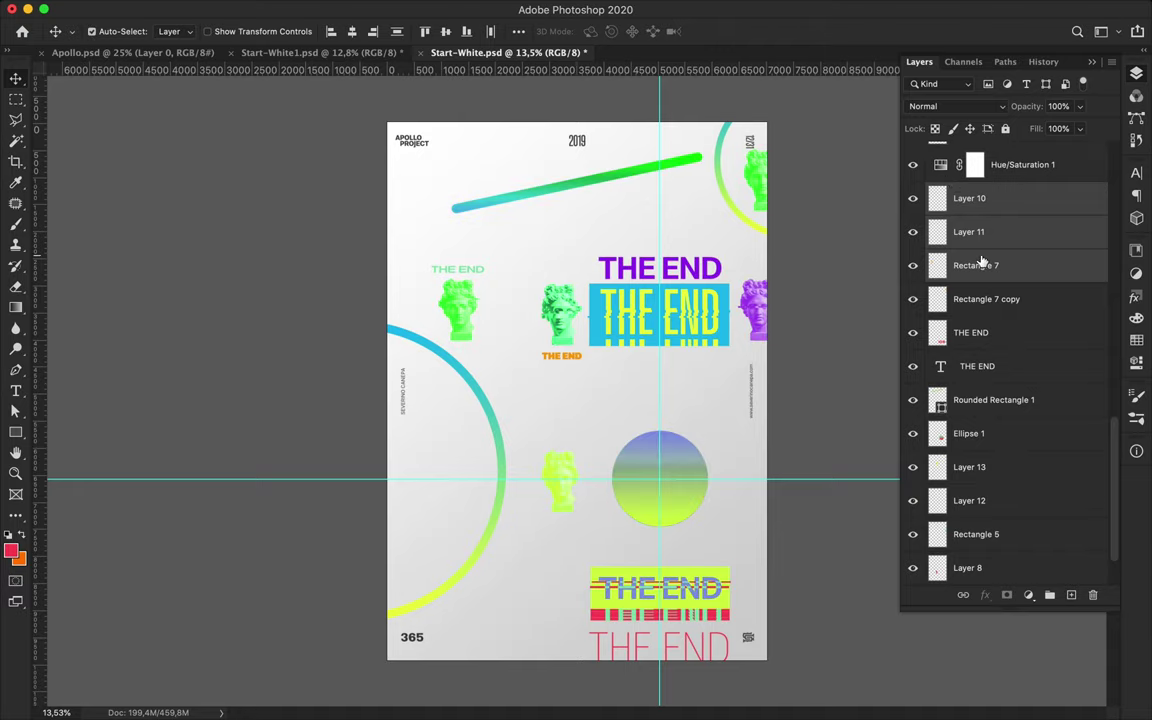
pyautogui.hotkey('ctrl', 'e')
pyautogui.keyDown('alt'); pyautogui.click(958, 180); pyautogui.keyUp('alt')
pyautogui.doubleClick(953, 164)
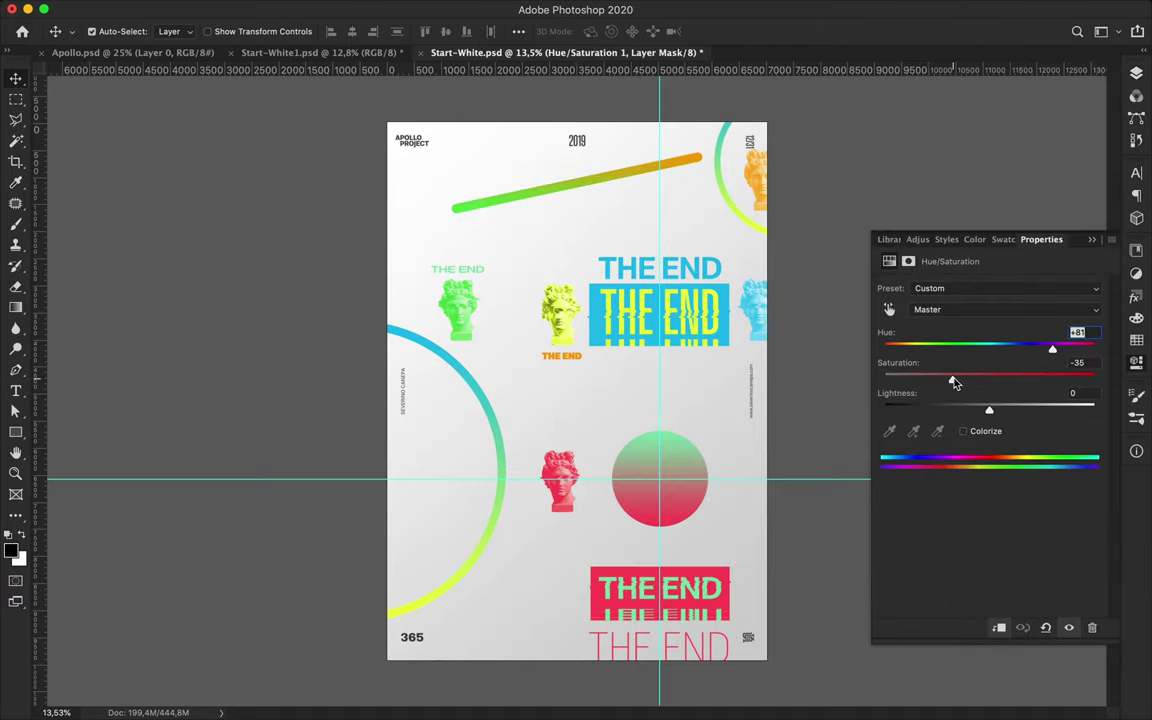
pyautogui.click(765, 332)
pyautogui.click(470, 276)
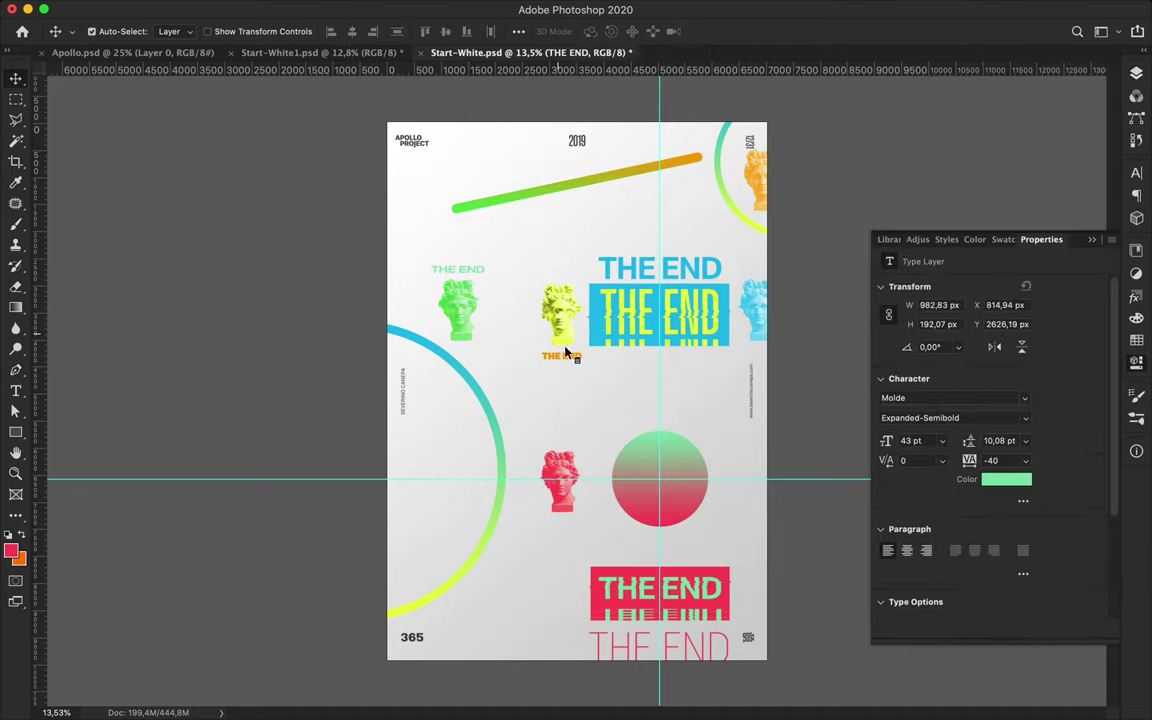
# Place the vertical orange THE END beside the yellow bust and push the arc partly off-poster
pyautogui.moveTo(573, 362)
pyautogui.mouseDown()
pyautogui.moveTo(766, 200)
pyautogui.moveTo(738, 248)
pyautogui.moveTo(722, 216)
pyautogui.mouseUp()
pyautogui.hotkey('ctrl', 't')
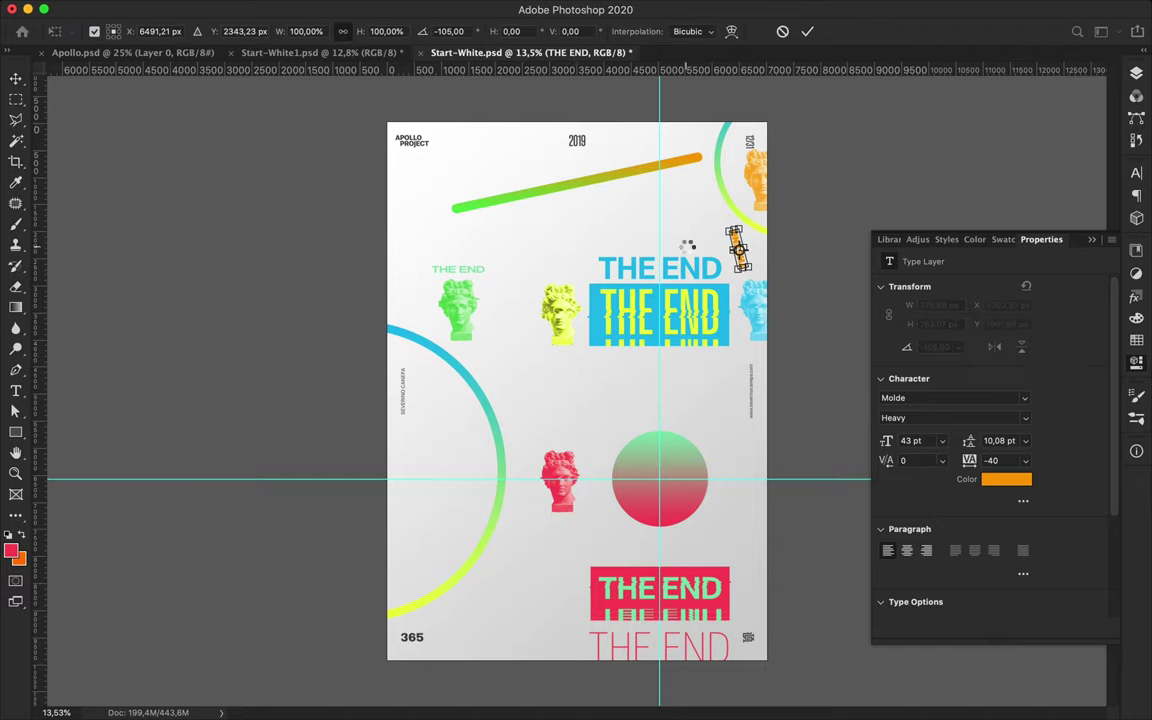
pyautogui.press('Return')
pyautogui.moveTo(738, 248); pyautogui.dragTo(568, 360)
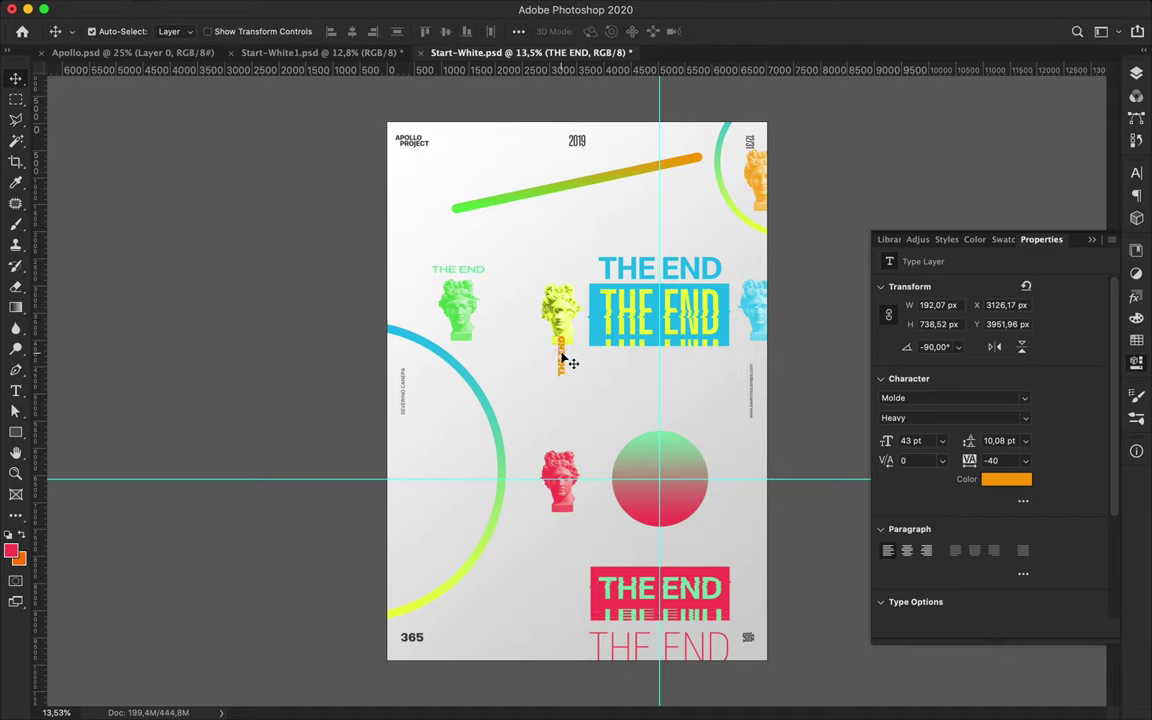
pyautogui.moveTo(760, 257); pyautogui.dragTo(228, 340)
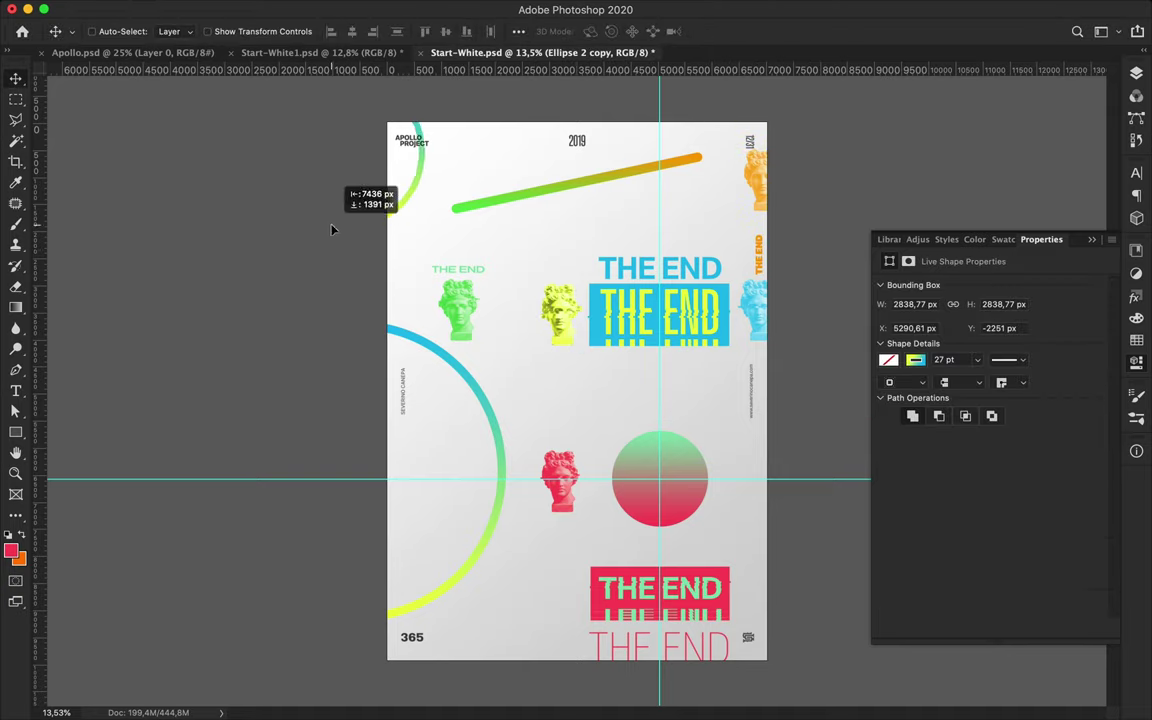
# Move the orange THE END beside the top-right bust and rotate it 90° to read horizontally
pyautogui.click(760, 256)
pyautogui.moveTo(760, 245); pyautogui.dragTo(731, 193)
pyautogui.hotkey('ctrl', 't')
pyautogui.press('Return')
pyautogui.press('a')
pyautogui.press('t')
pyautogui.hotkey('ctrl', 't')
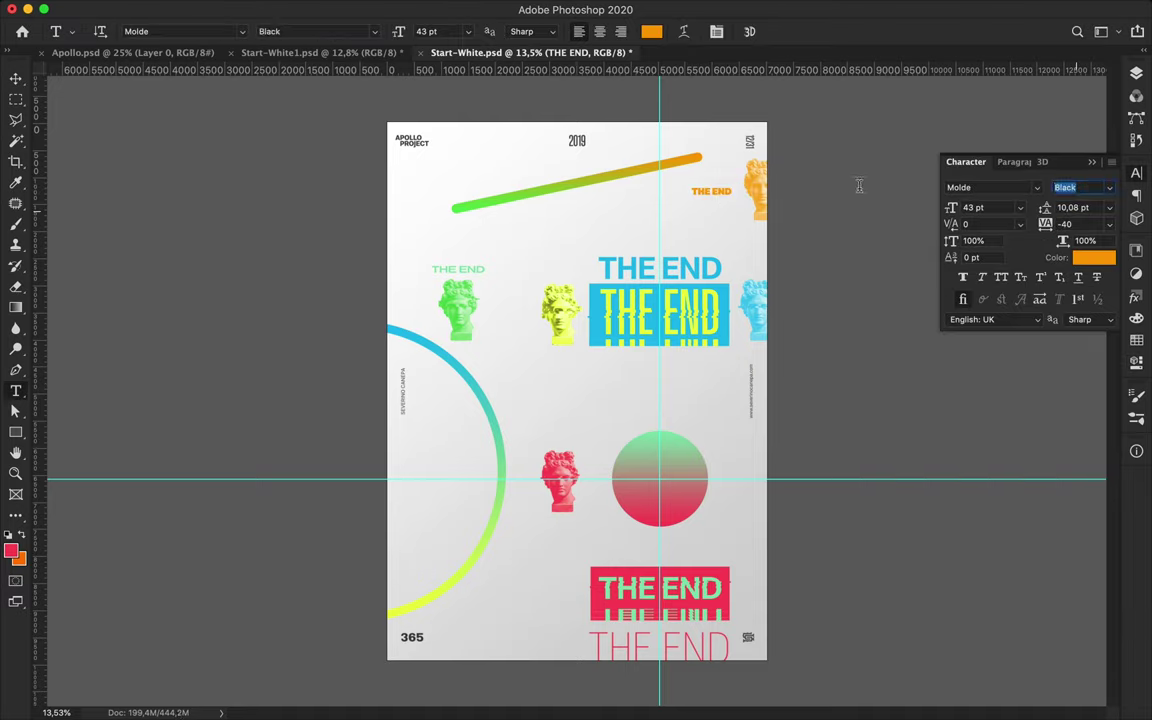
# Nudge the diagonal gradient line and save the poster
pyautogui.press('v')
pyautogui.moveTo(600, 185)
pyautogui.mouseDown()
pyautogui.moveTo(600, 230)
pyautogui.moveTo(598, 193)
pyautogui.mouseUp()
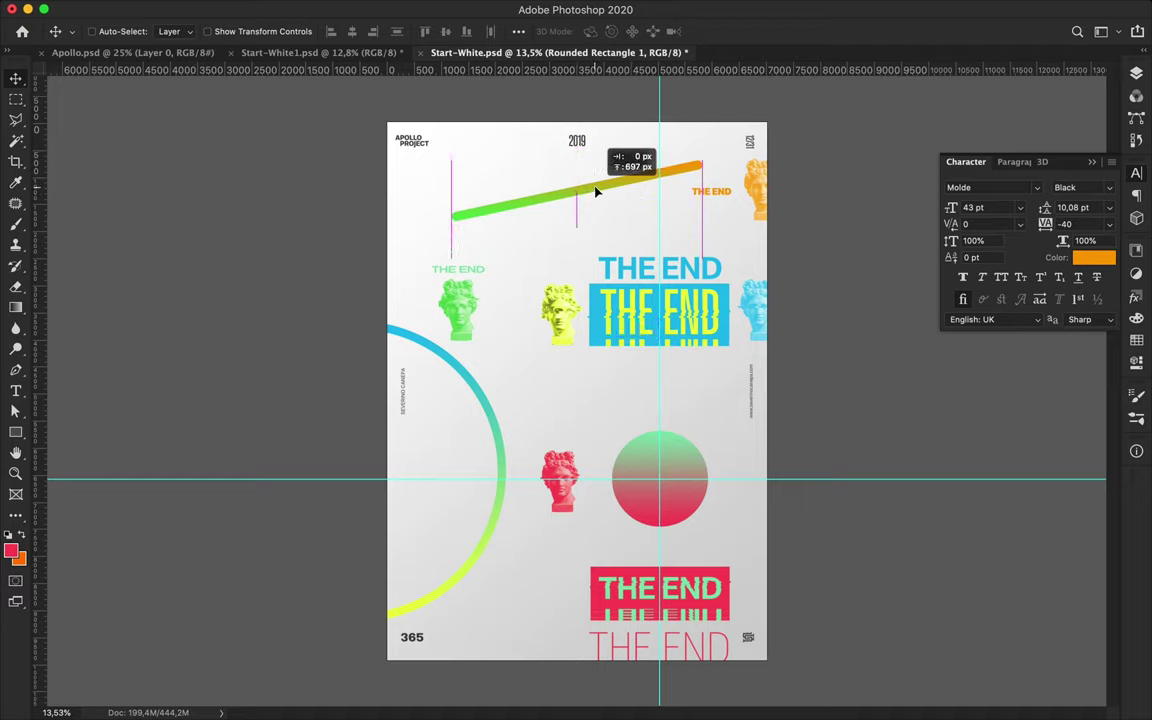
pyautogui.hotkey('ctrl', 's')
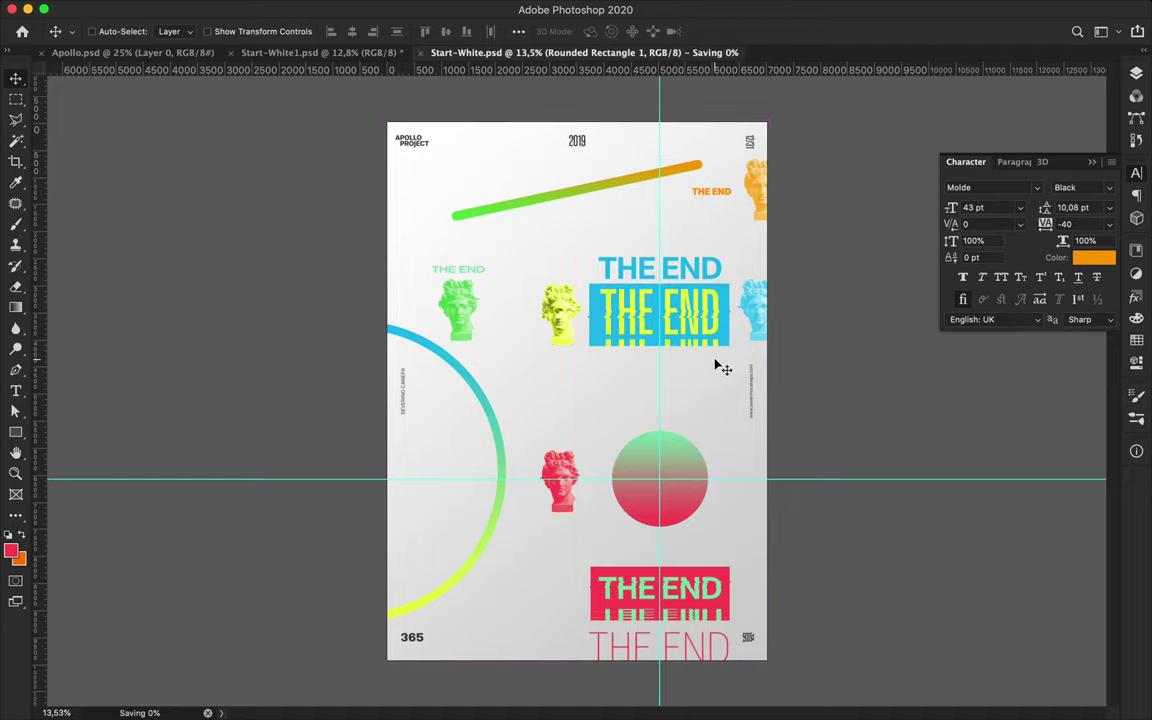
# Duplicate Rectangle 7 copy twice and make a slightly shifted copy of the thin THE END text
pyautogui.click(1136, 73)
pyautogui.scroll(5, 1000, 300)
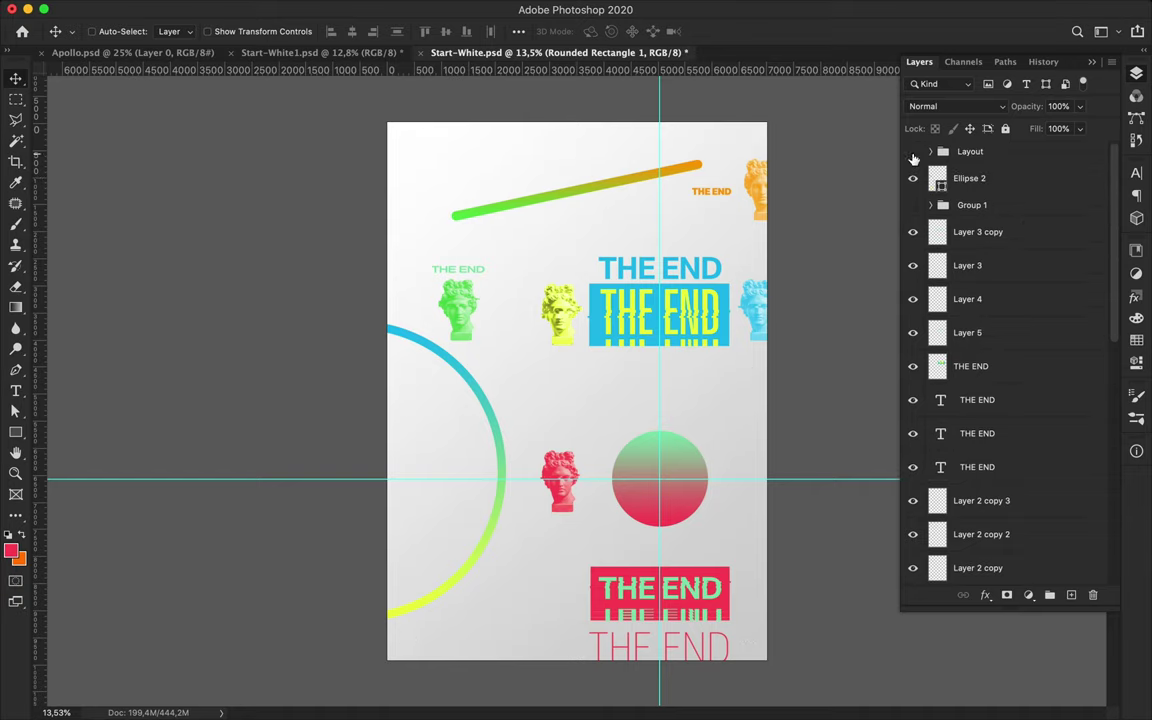
pyautogui.keyDown('alt'); pyautogui.click(746, 147); pyautogui.keyUp('alt')
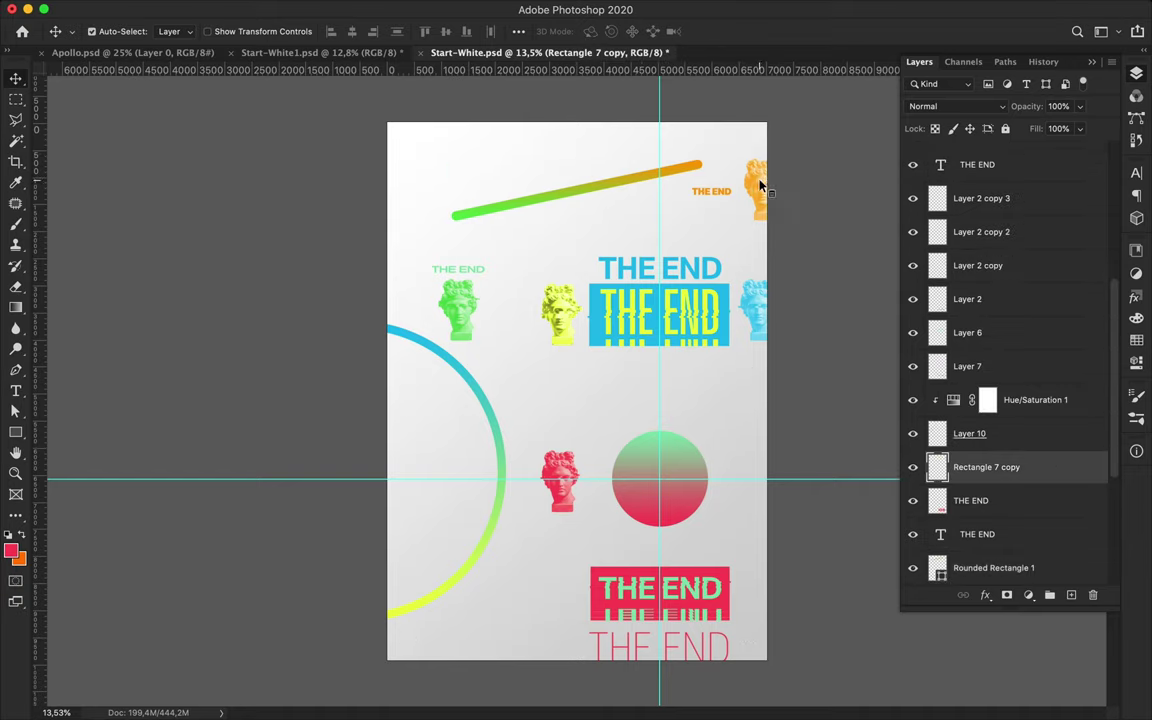
pyautogui.keyDown('alt'); pyautogui.click(752, 165); pyautogui.keyUp('alt')
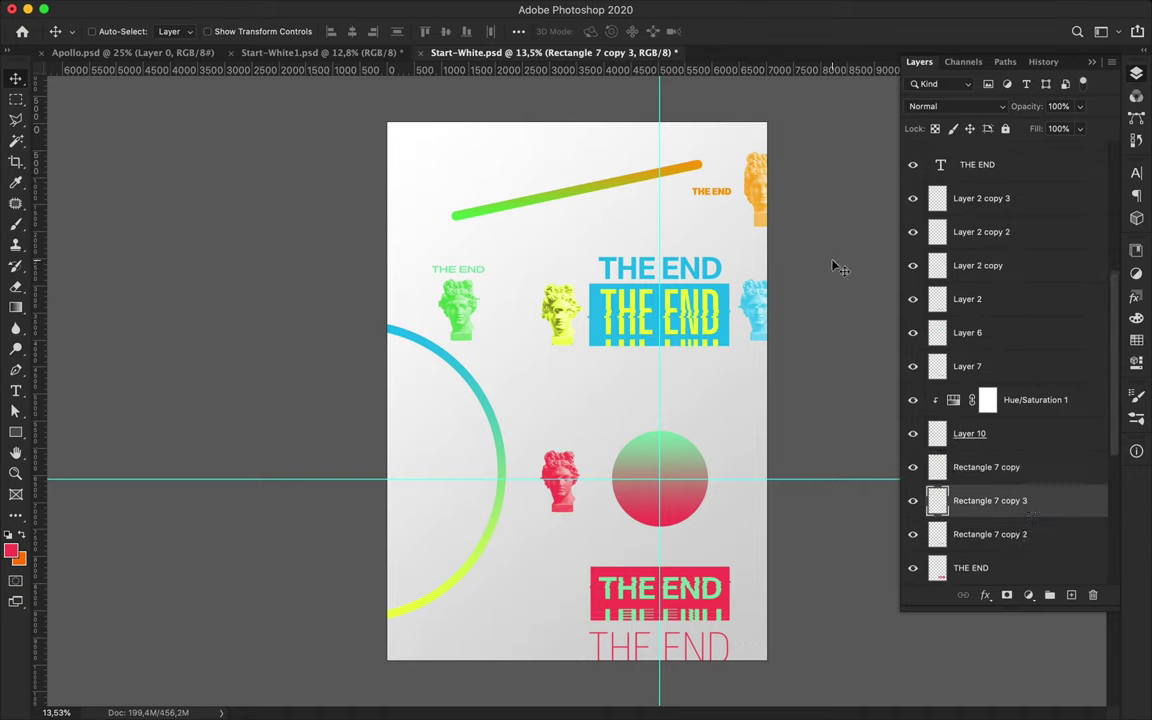
pyautogui.moveTo(686, 643); pyautogui.dragTo(687, 627)
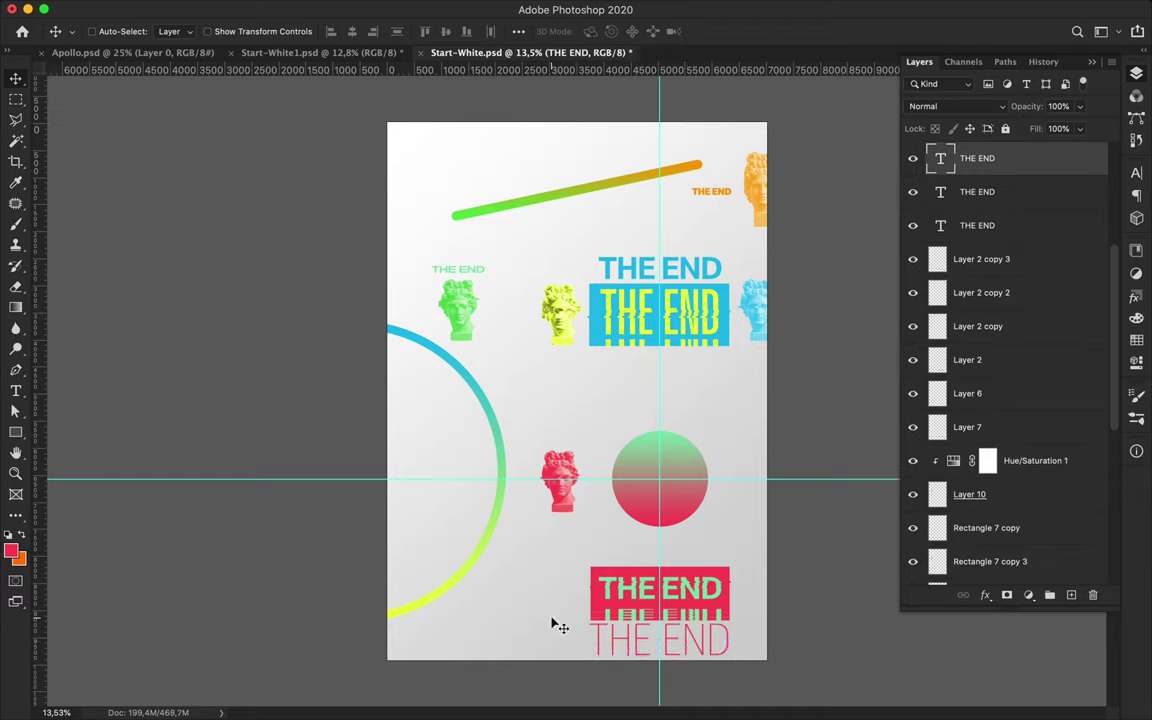
# Draw a short red bar, a tall thin red bar, a small red square and a thin left-edge bar
pyautogui.press('u')
pyautogui.moveTo(521, 622); pyautogui.dragTo(579, 628)
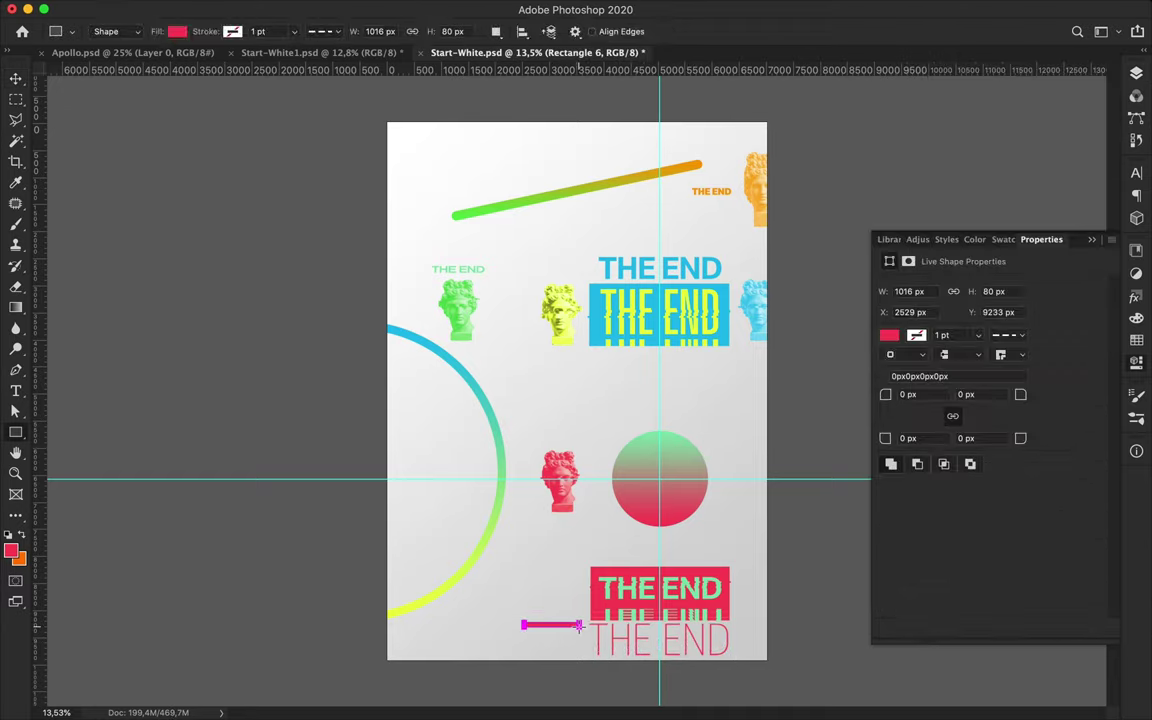
pyautogui.moveTo(760, 453); pyautogui.dragTo(761, 622)
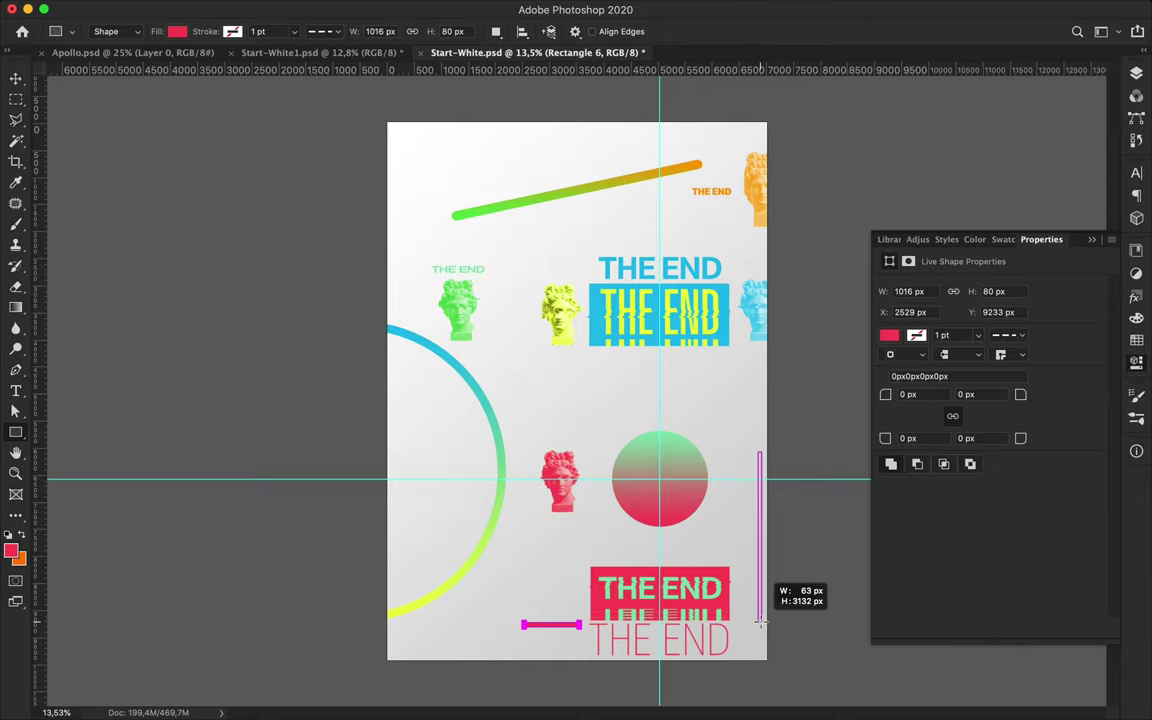
pyautogui.moveTo(397, 625); pyautogui.dragTo(413, 640)
pyautogui.moveTo(396, 340); pyautogui.dragTo(396, 528)
# Fill the thin left-edge bar with yellow
pyautogui.press('i')
pyautogui.click(398, 609)
pyautogui.hotkey('alt', 'BackSpace')
pyautogui.press('v')
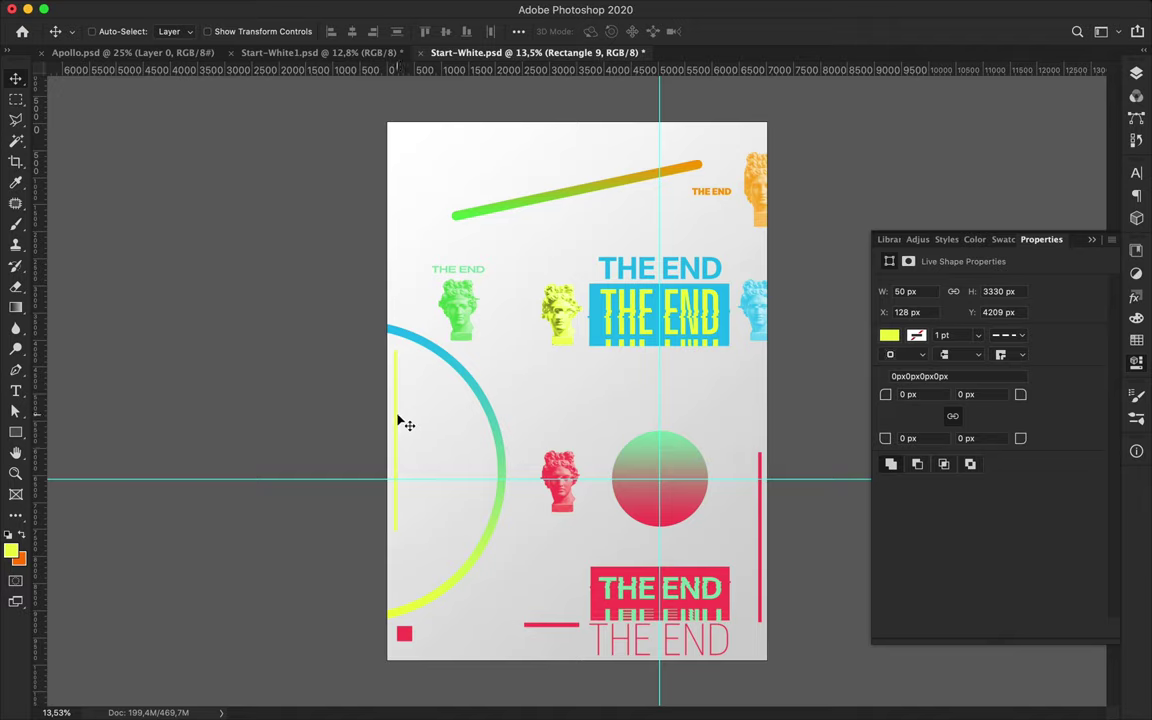
# Select the diagonal gradient line and sample cyan from the blue THE END box
pyautogui.click(503, 210)
pyautogui.press('u')
pyautogui.press('i')
pyautogui.click(593, 345)
pyautogui.press('m')
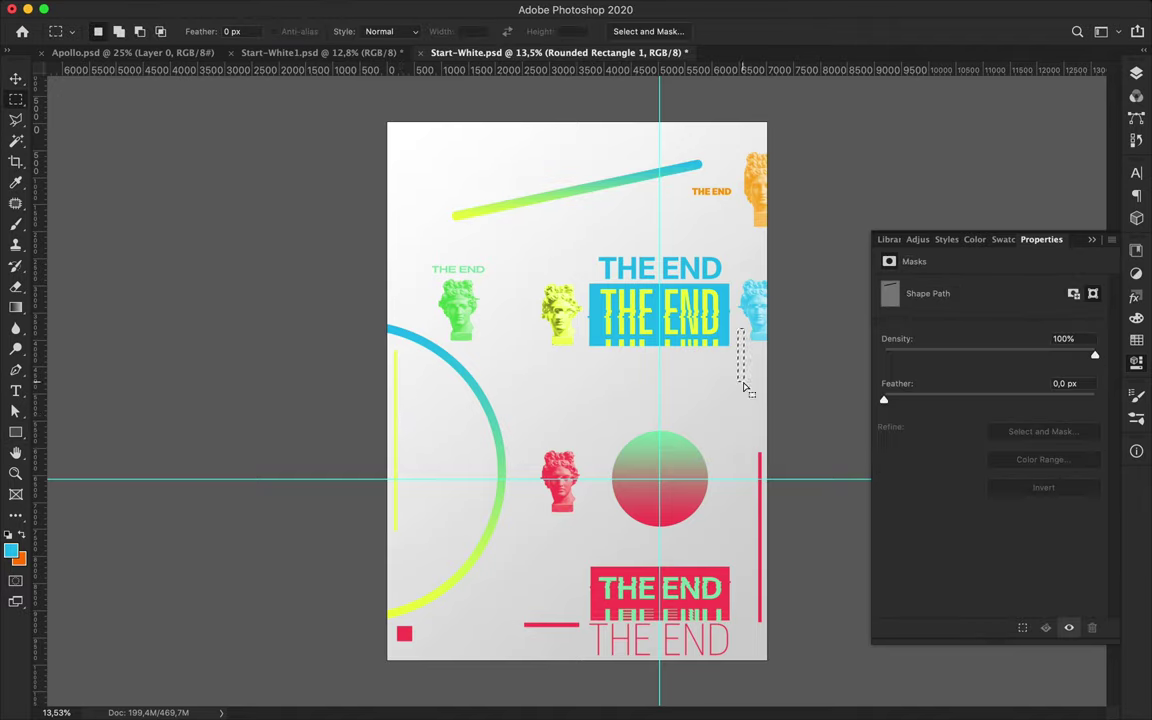
pyautogui.press('u')
# Draw a thin vertical cyan bar beside the cyan bust
pyautogui.moveTo(735, 329); pyautogui.dragTo(741, 391)
pyautogui.press('a')
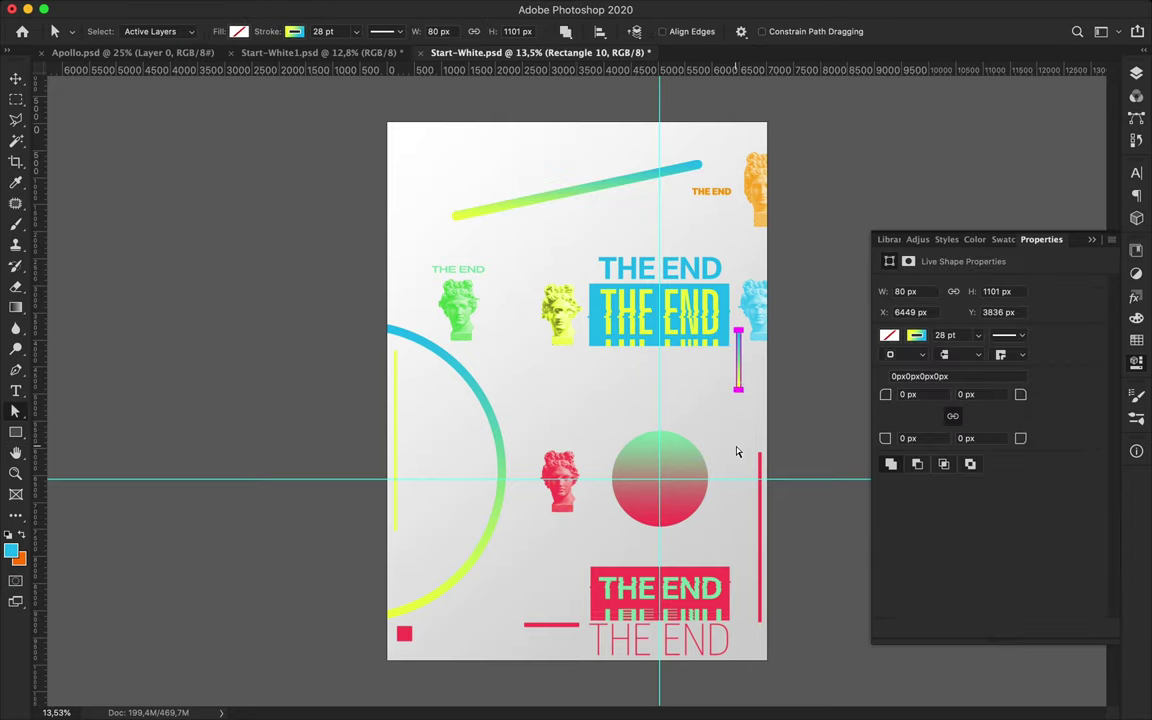
pyautogui.press('i')
pyautogui.press('u')
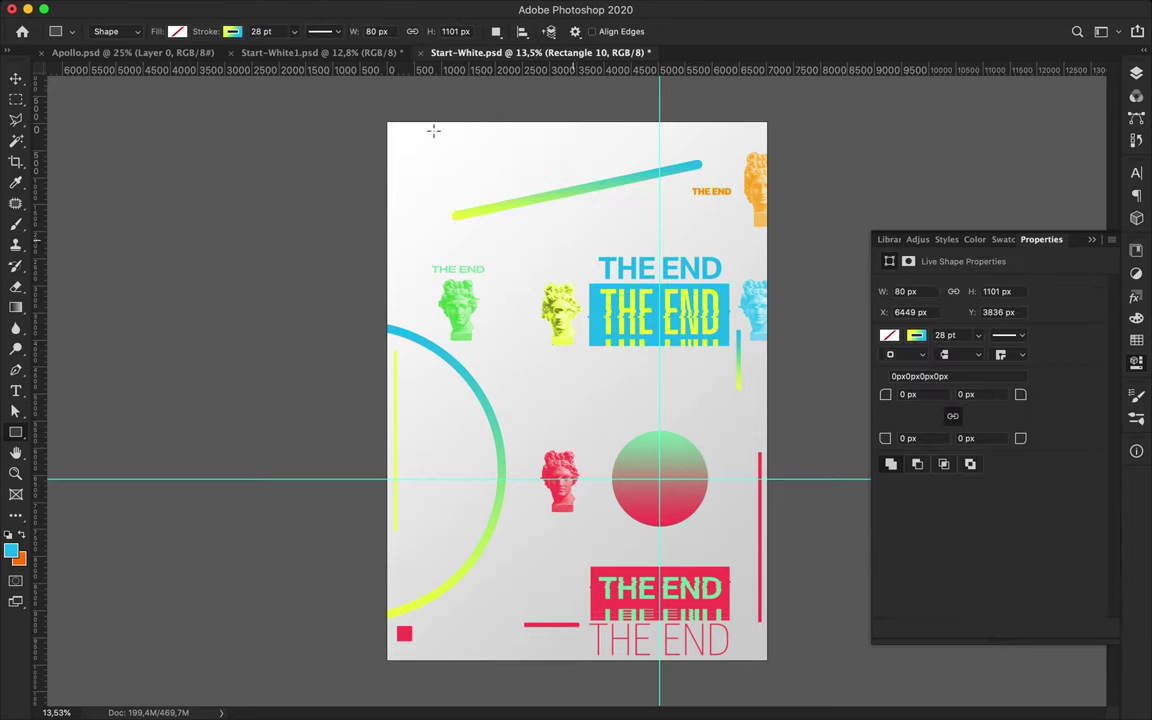
pyautogui.click(177, 31)
pyautogui.click(76, 117)
pyautogui.press('Return')
# Draw a cyan bar without an outline at the top-left, plus a vertical copy of it
pyautogui.moveTo(401, 130)
pyautogui.mouseDown()
pyautogui.moveTo(505, 135)
pyautogui.moveTo(473, 133)
pyautogui.moveTo(440, 205)
pyautogui.moveTo(428, 158)
pyautogui.mouseUp()
pyautogui.click(232, 31)
pyautogui.click(177, 31)
pyautogui.click(76, 117)
pyautogui.press('v')
pyautogui.press('Return')
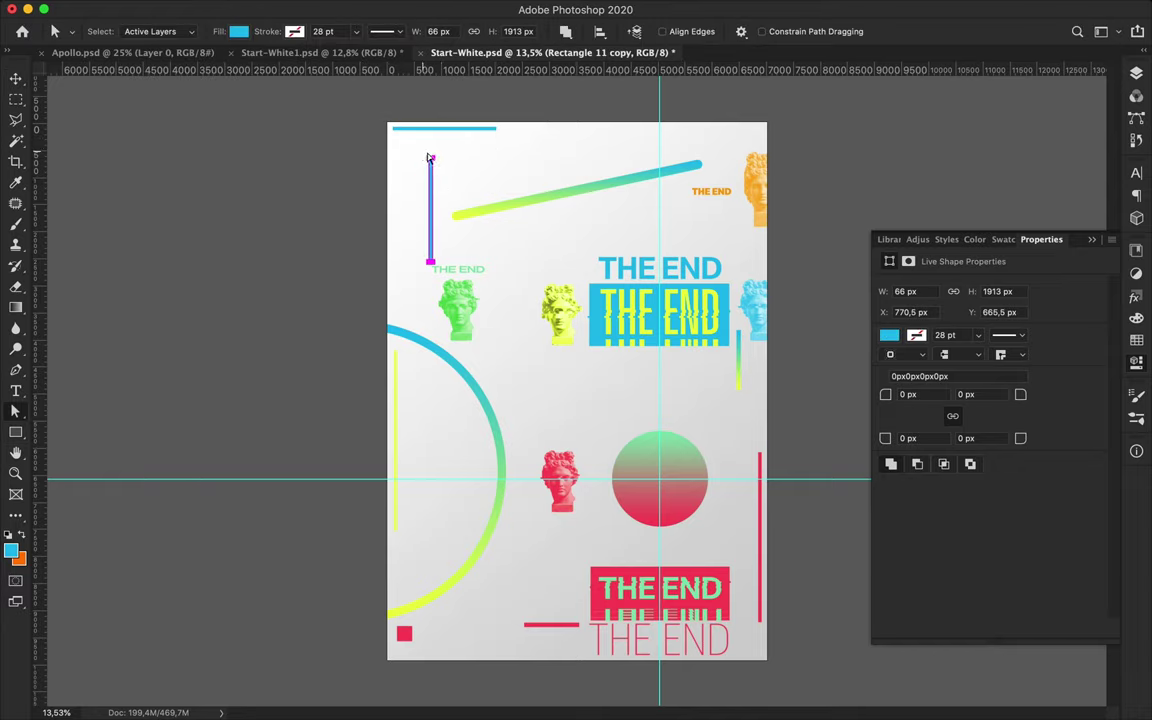
# Shorten the vertical cyan bar and add a green copy as a square at the top-right corner
pyautogui.press('v')
pyautogui.moveTo(433, 203)
pyautogui.mouseDown()
pyautogui.moveTo(435, 232)
pyautogui.moveTo(544, 256)
pyautogui.mouseUp()
pyautogui.press('i')
pyautogui.click(465, 265)
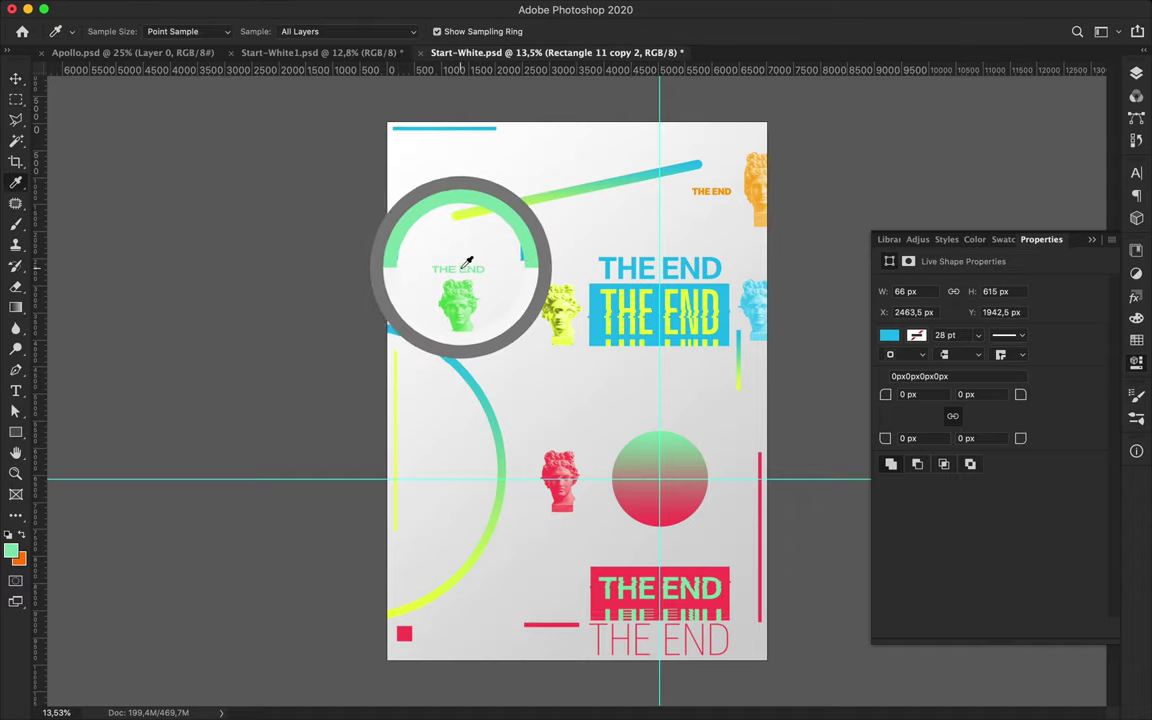
pyautogui.hotkey('alt', 'BackSpace')
pyautogui.press('v')
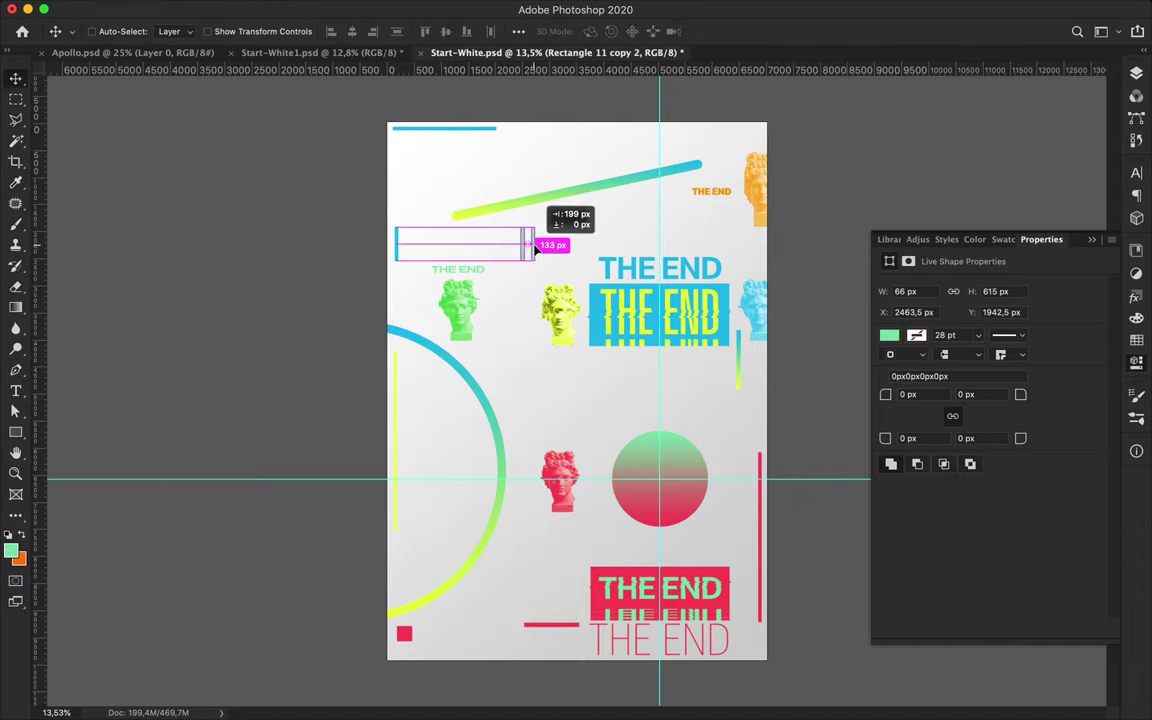
pyautogui.moveTo(571, 239)
pyautogui.mouseDown()
pyautogui.moveTo(740, 251)
pyautogui.moveTo(758, 125)
pyautogui.moveTo(750, 136)
pyautogui.mouseUp()
pyautogui.hotkey('ctrl', 't')
pyautogui.press('Return')
# Draw a thin orange bar under the small orange THE END
pyautogui.press('u')
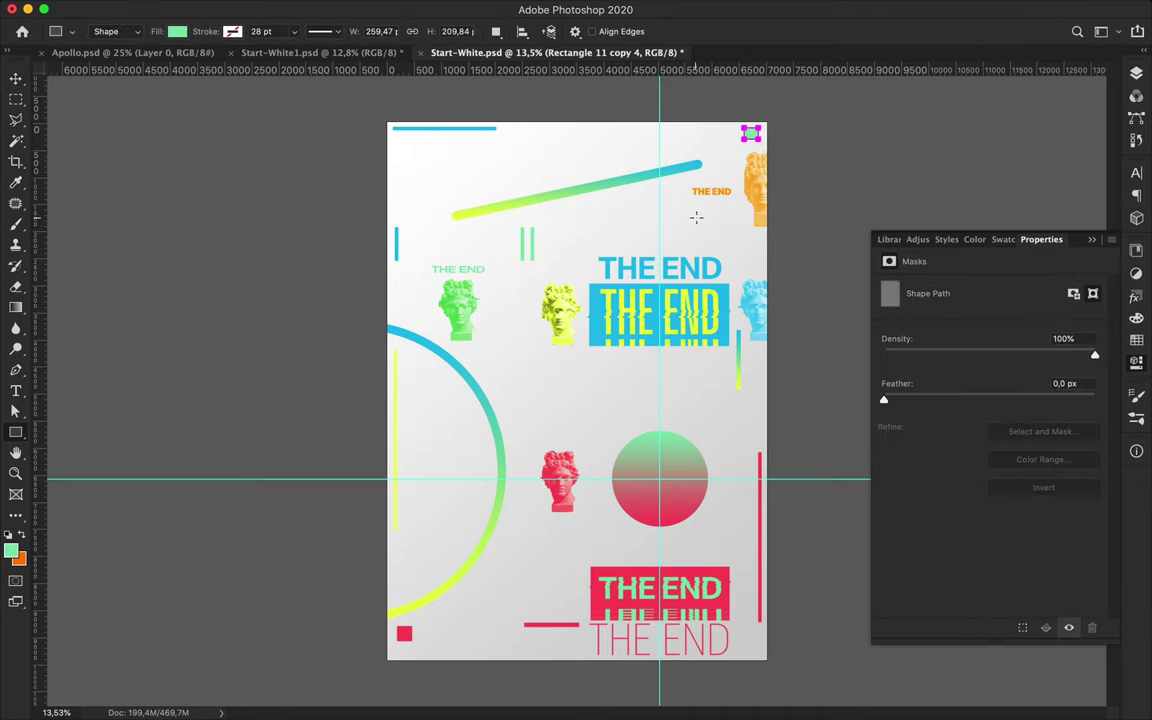
pyautogui.moveTo(692, 198); pyautogui.dragTo(728, 203)
pyautogui.press('i')
pyautogui.click(721, 191)
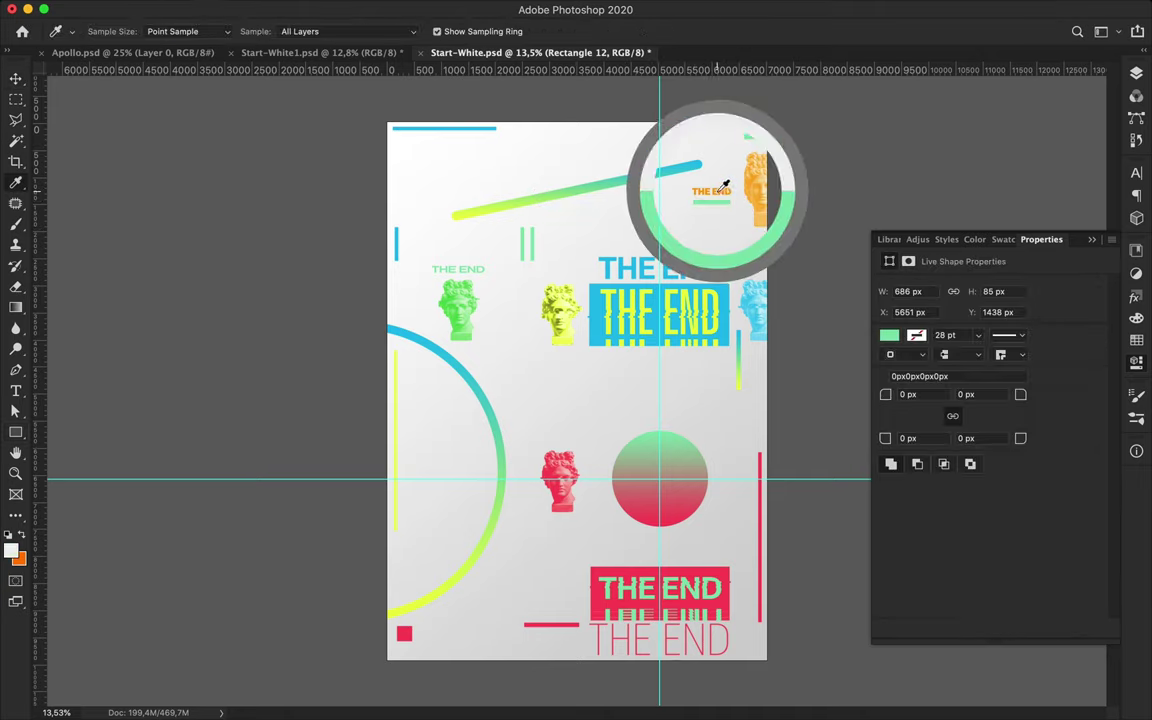
pyautogui.hotkey('alt', 'BackSpace')
pyautogui.press('v')
# Make the thin bar at the left edge green
pyautogui.press('u')
pyautogui.click(244, 31)
pyautogui.click(200, 420)
pyautogui.press('v')
pyautogui.press('a')
pyautogui.click(241, 31)
# Give the selected middle bar a blue fill
pyautogui.press('v')
pyautogui.press('a')
pyautogui.click(241, 31)
pyautogui.click(755, 300)
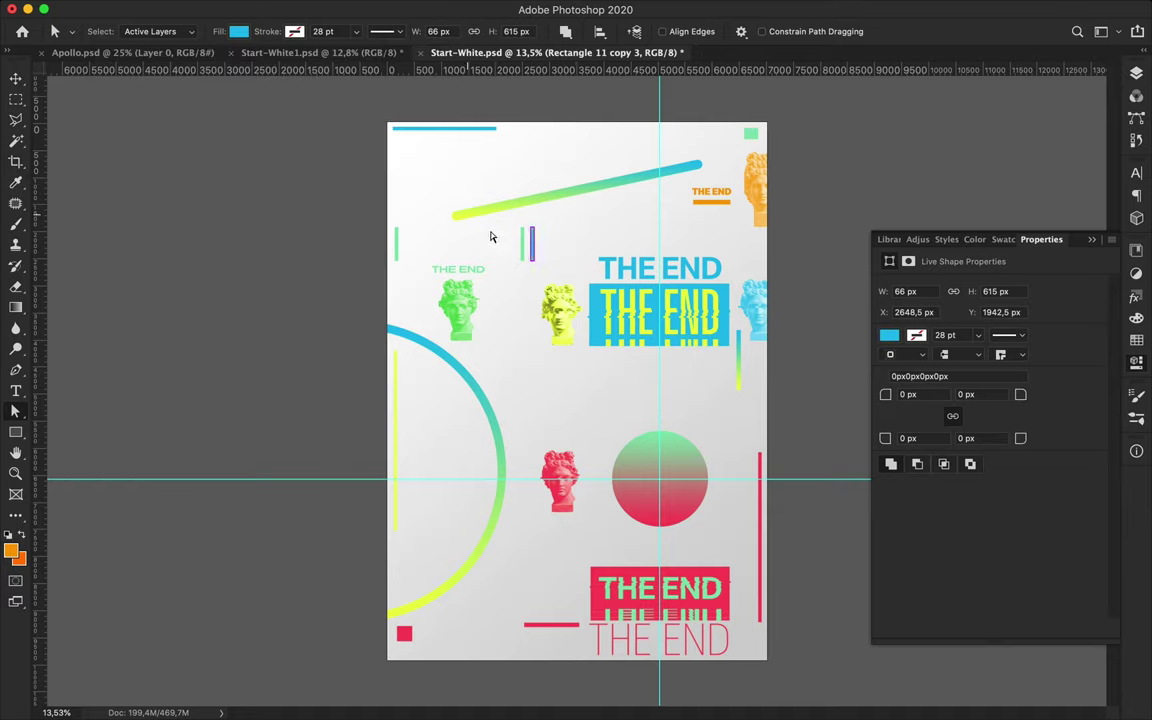
pyautogui.press('v')
# Add a new green rectangle bar near the bottom right
pyautogui.press('m')
pyautogui.press('u')
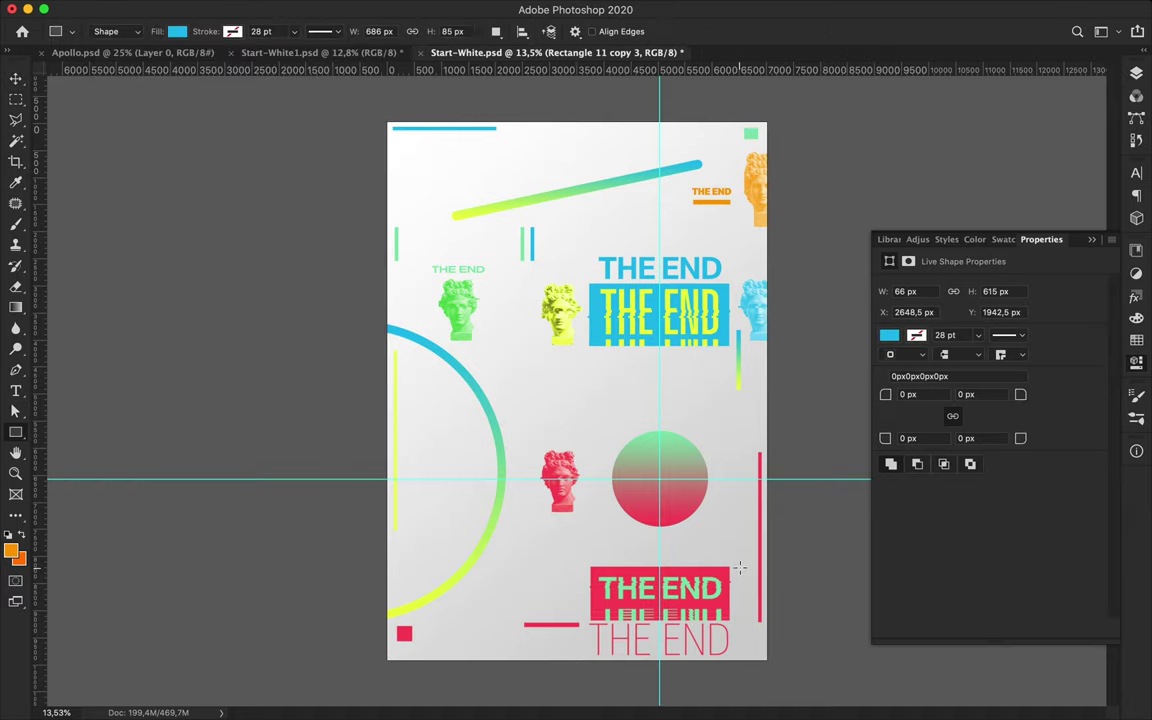
pyautogui.click(177, 31)
pyautogui.click(175, 97)
pyautogui.press('v')
pyautogui.scroll(1, 781, 504)
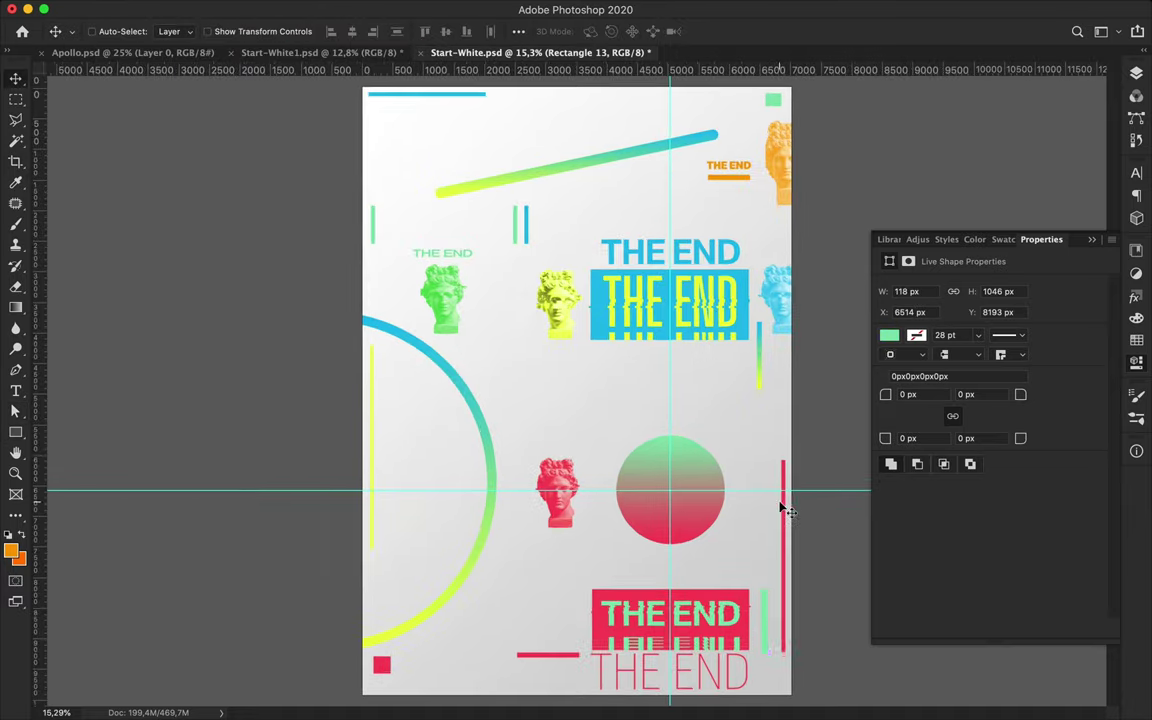
# Place a small green square above the right red bar
pyautogui.press('u')
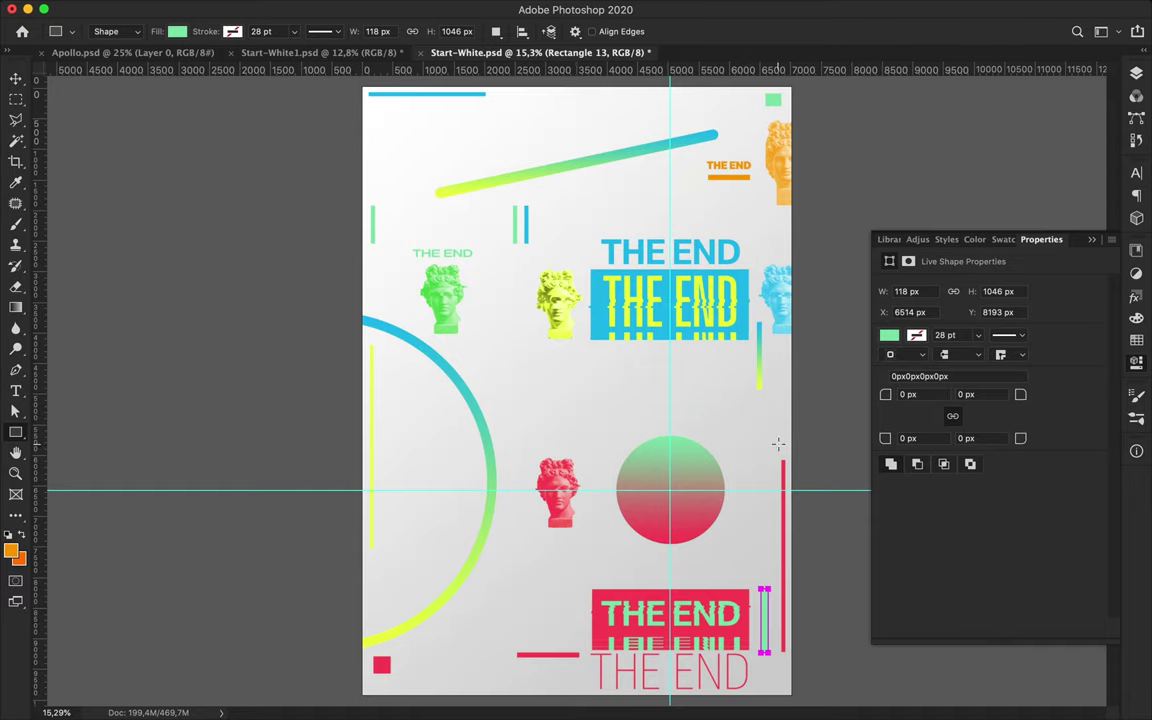
pyautogui.press('v')
pyautogui.moveTo(769, 439); pyautogui.dragTo(783, 455)
pyautogui.moveTo(15, 432); pyautogui.dragTo(60, 416)
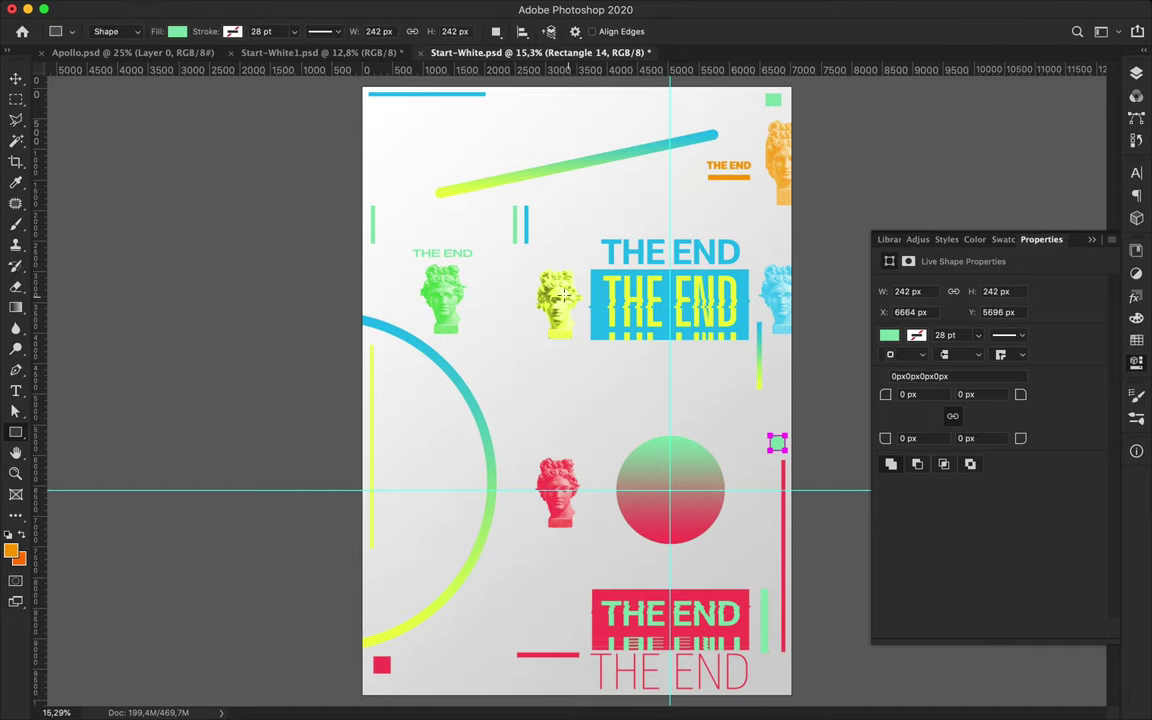
# Draw a small unfilled circle with a green 12 pt outline
pyautogui.moveTo(767, 341); pyautogui.dragTo(776, 350)
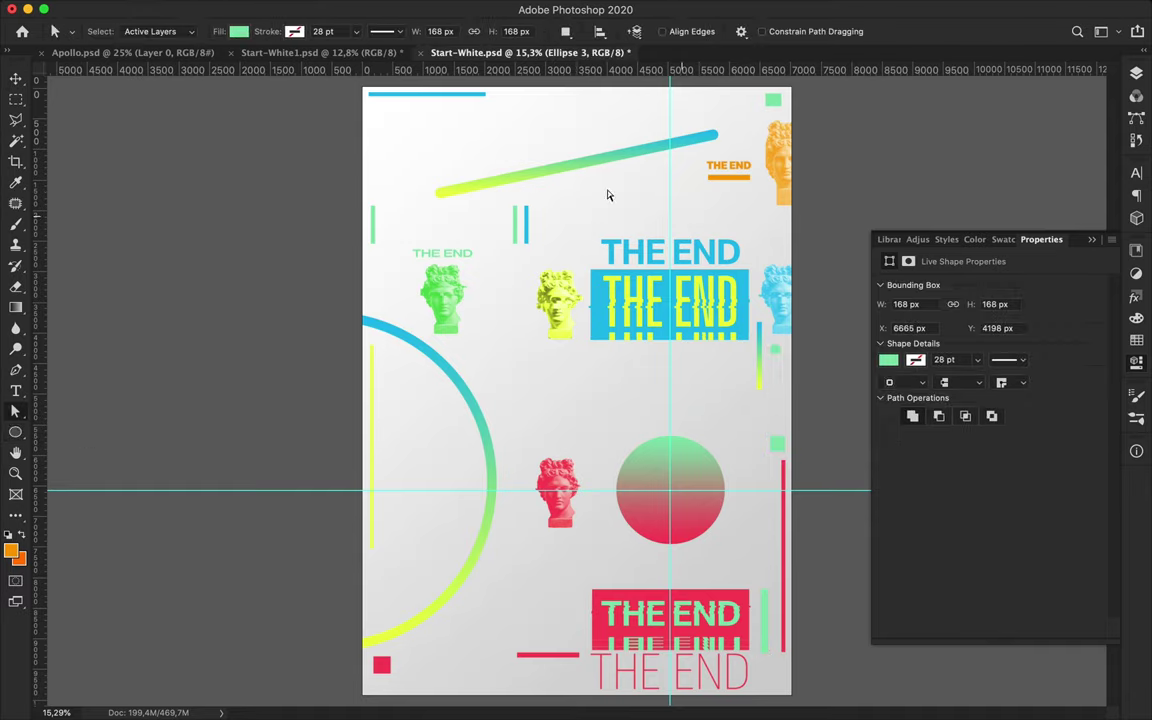
pyautogui.click(178, 32)
pyautogui.click(75, 62)
pyautogui.click(233, 31)
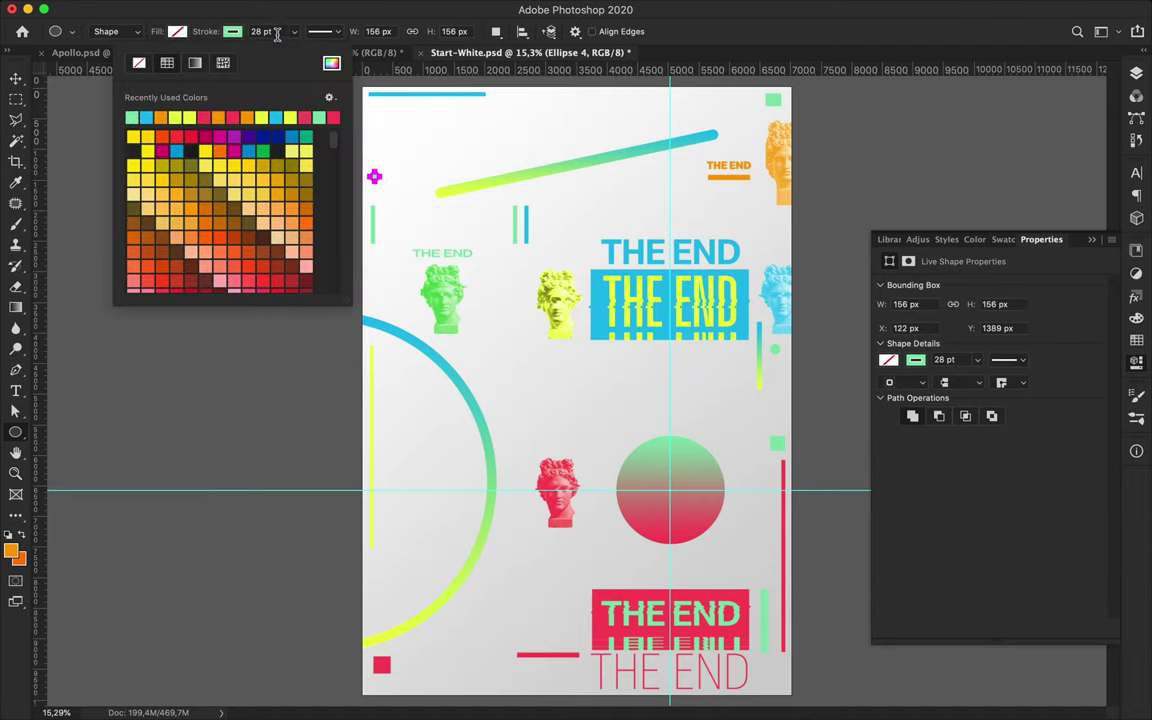
pyautogui.click(277, 33)
pyautogui.click(509, 303)
pyautogui.press('Escape')
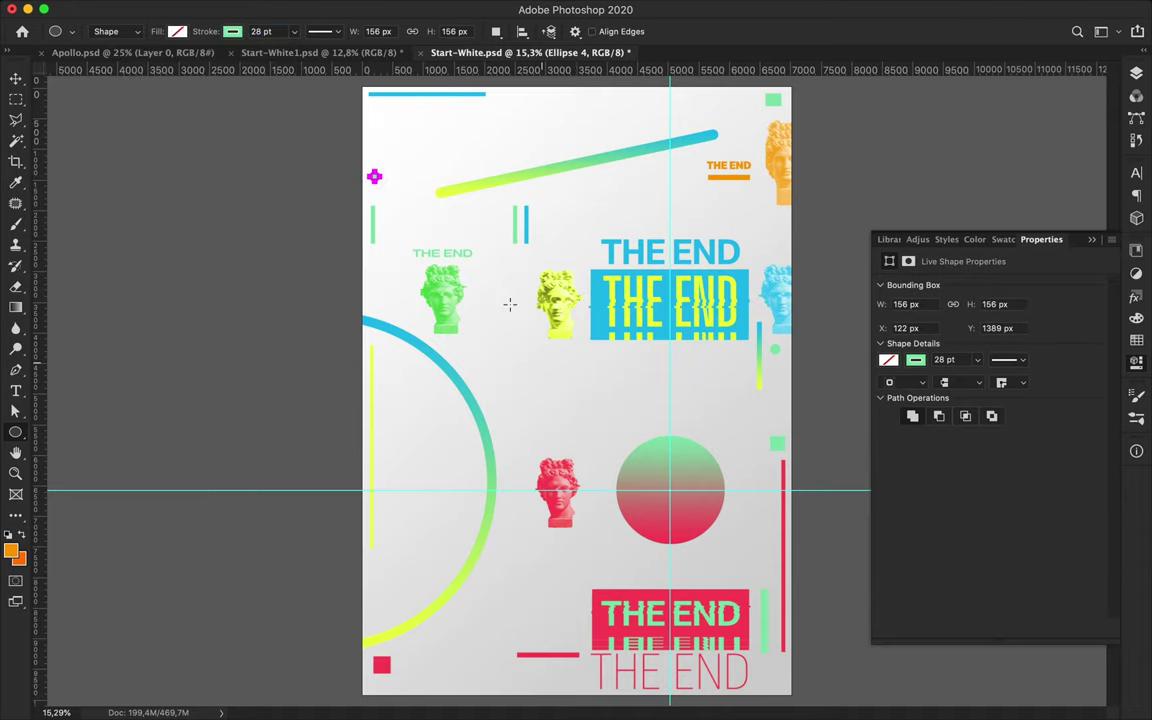
pyautogui.press('a')
pyautogui.click(332, 33)
pyautogui.press('Return')
# Duplicate the small ring and give the copy a red outline
pyautogui.press('v')
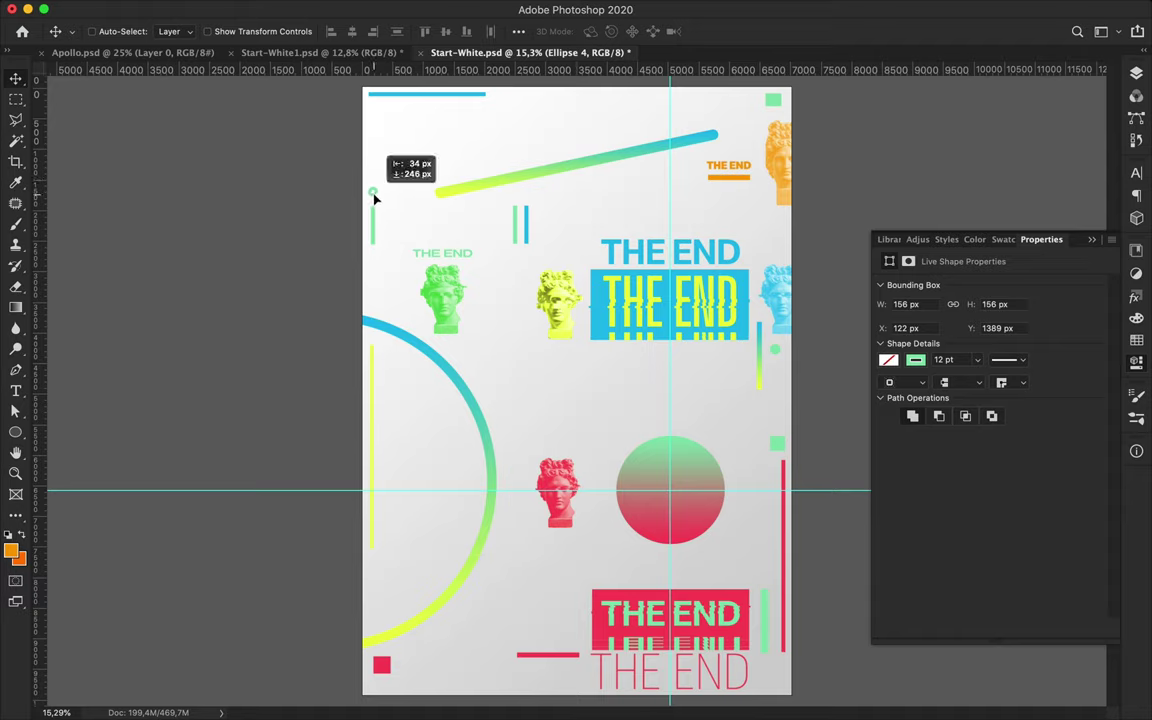
pyautogui.moveTo(376, 201)
pyautogui.mouseDown()
pyautogui.moveTo(378, 185)
pyautogui.moveTo(776, 367)
pyautogui.mouseUp()
pyautogui.moveTo(732, 431)
pyautogui.mouseDown()
pyautogui.moveTo(519, 600)
pyautogui.moveTo(521, 672)
pyautogui.moveTo(577, 672)
pyautogui.mouseUp()
pyautogui.press('a')
pyautogui.click(290, 31)
pyautogui.click(190, 260)
pyautogui.press('v')
# Line up red rings along the bottom-left red bar and select all their layers
pyautogui.moveTo(577, 672)
pyautogui.mouseDown()
pyautogui.moveTo(535, 675)
pyautogui.moveTo(562, 672)
pyautogui.mouseUp()
pyautogui.press('F7')
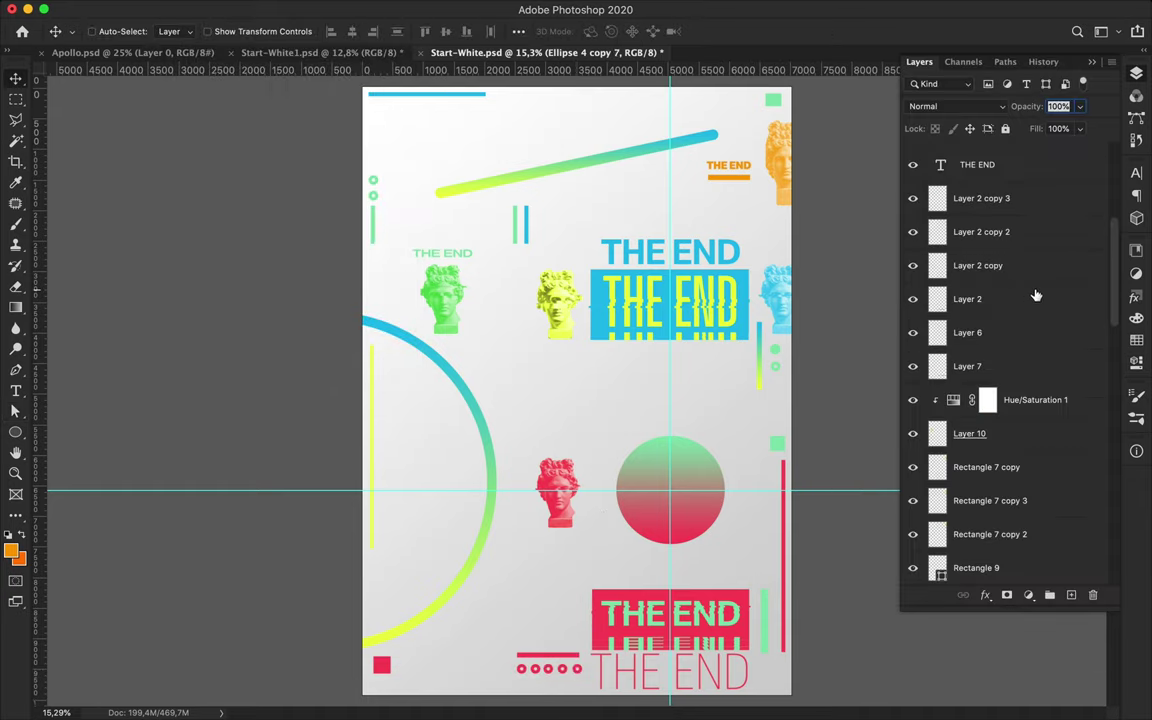
pyautogui.keyDown('ctrl'); pyautogui.click(577, 672); pyautogui.keyUp('ctrl')
pyautogui.keyDown('shift'); pyautogui.click(987, 433); pyautogui.keyUp('shift')
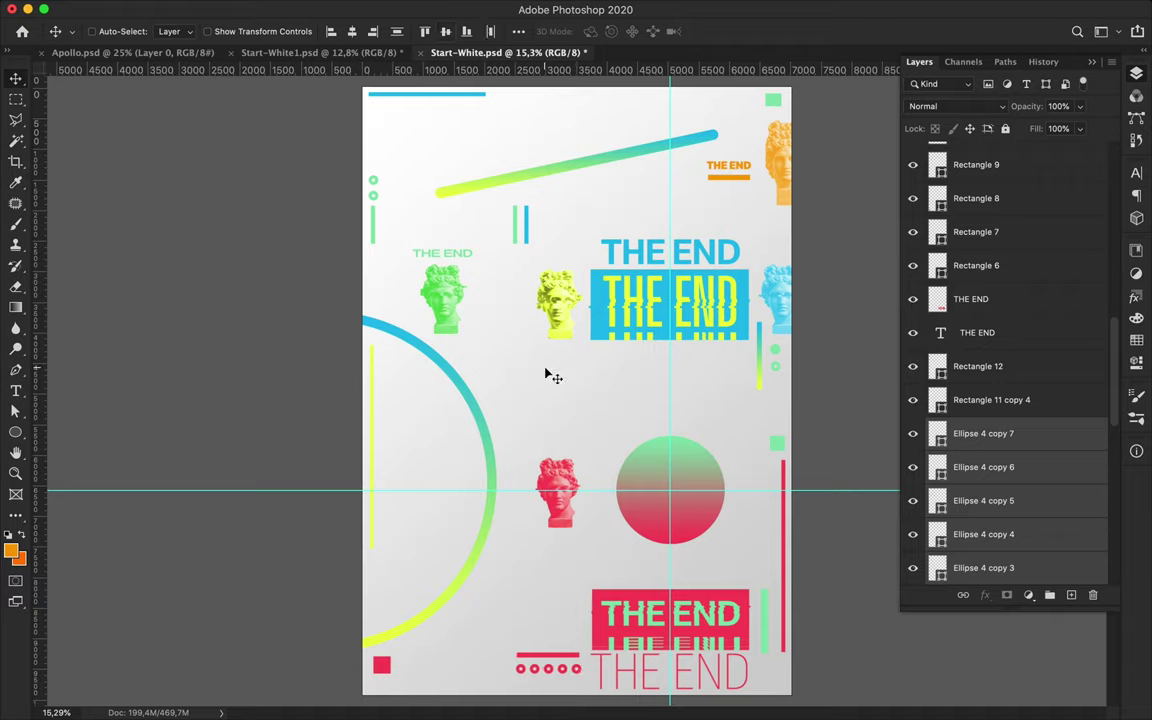
# Copy the dot row to the top edge, make it cyan, and save the poster
pyautogui.moveTo(560, 670); pyautogui.dragTo(502, 97)
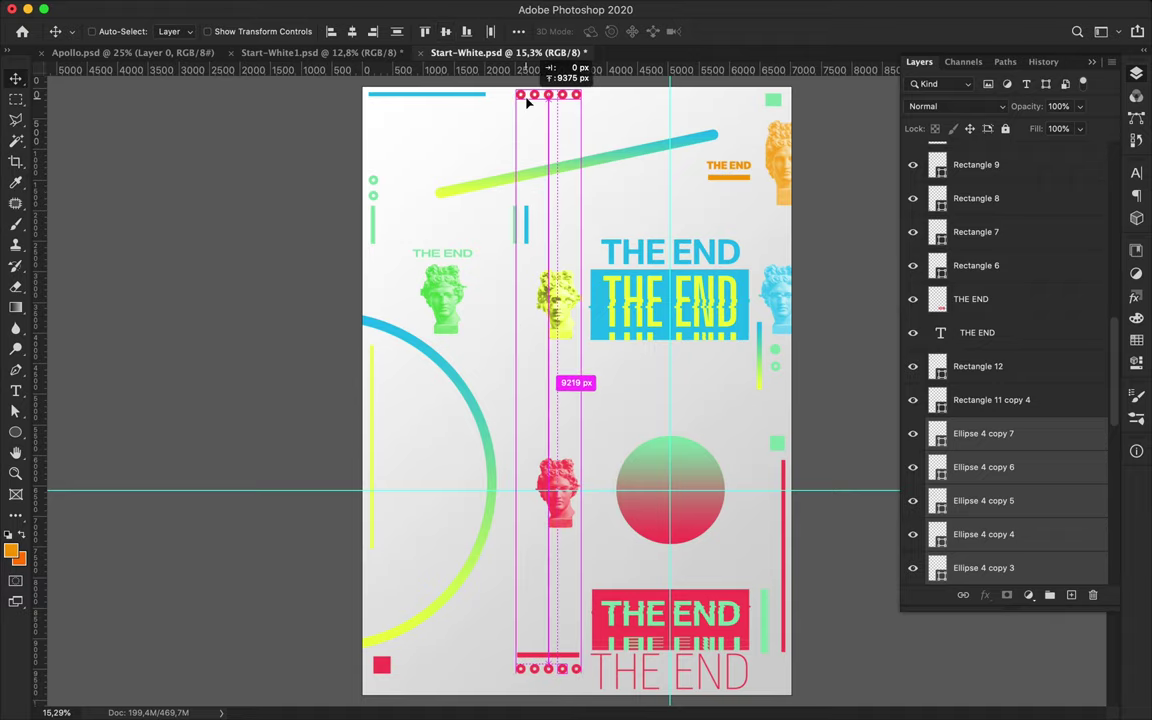
pyautogui.press('a')
pyautogui.click(294, 31)
pyautogui.click(195, 105)
pyautogui.press('v')
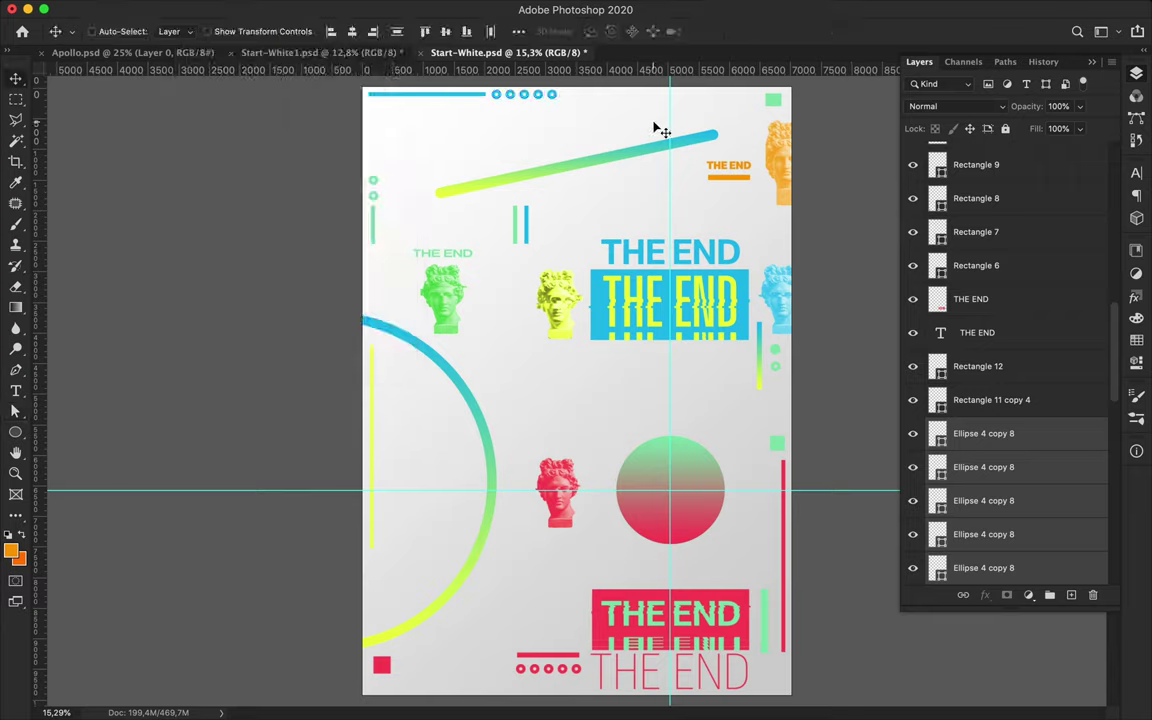
pyautogui.hotkey('ctrl', 's')
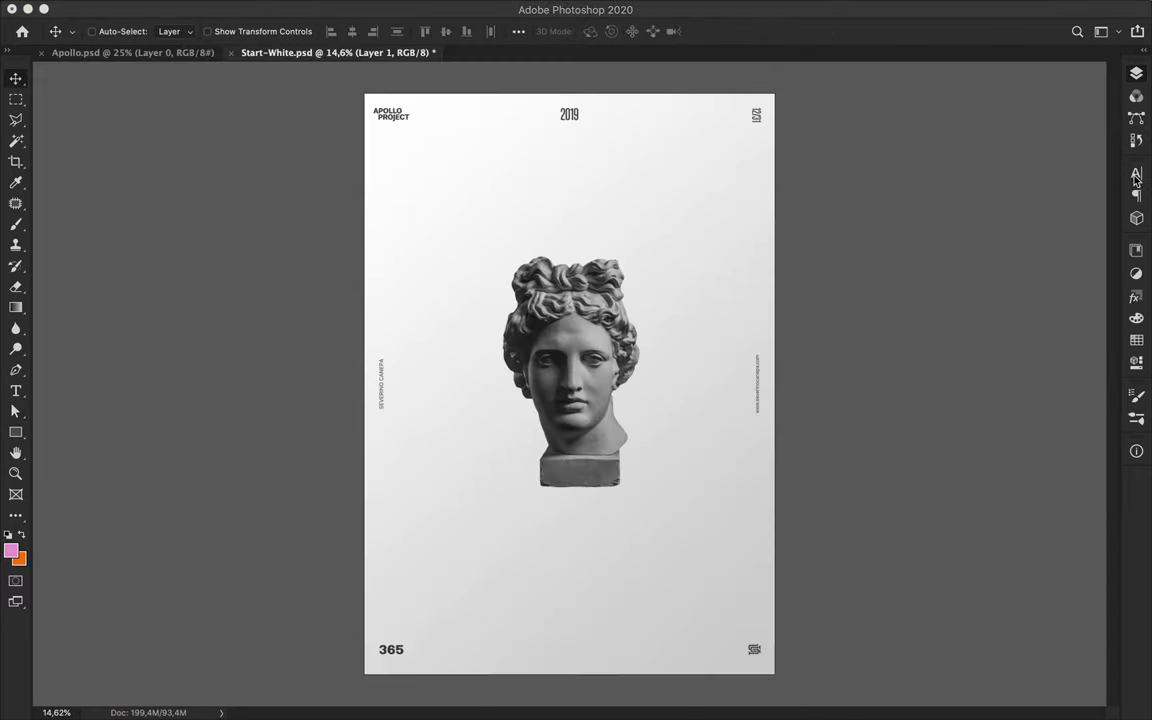
# Hide the statue head layer and draw a red-filled circle in the lower right
pyautogui.click(1136, 73)
pyautogui.click(912, 447)
pyautogui.rightClick(15, 432)
pyautogui.click(60, 420)
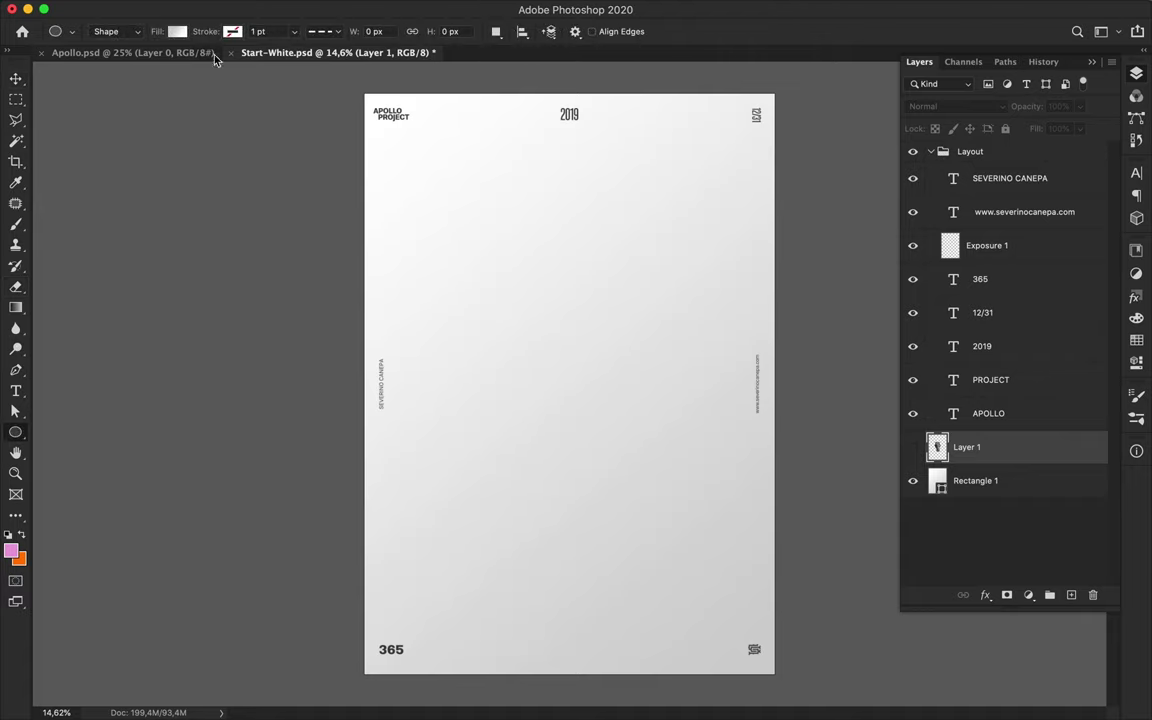
pyautogui.click(177, 31)
pyautogui.scroll(-3, 150, 170)
pyautogui.click(150, 130)
pyautogui.moveTo(599, 428)
pyautogui.mouseDown()
pyautogui.moveTo(763, 575)
pyautogui.moveTo(747, 559)
pyautogui.mouseUp()
pyautogui.press('v')
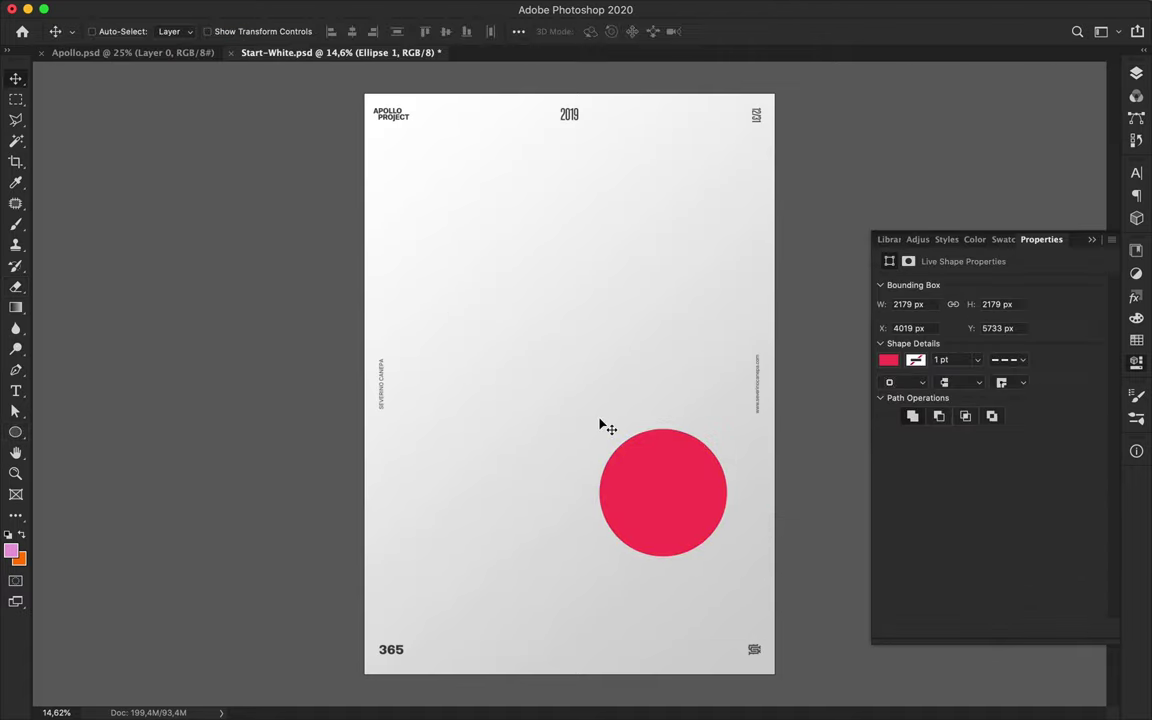
# Draw a large unfilled circle with a crimson-to-blue gradient outline
pyautogui.press('u')
pyautogui.moveTo(425, 470); pyautogui.dragTo(588, 632)
pyautogui.click(177, 31)
pyautogui.click(139, 63)
pyautogui.click(195, 63)
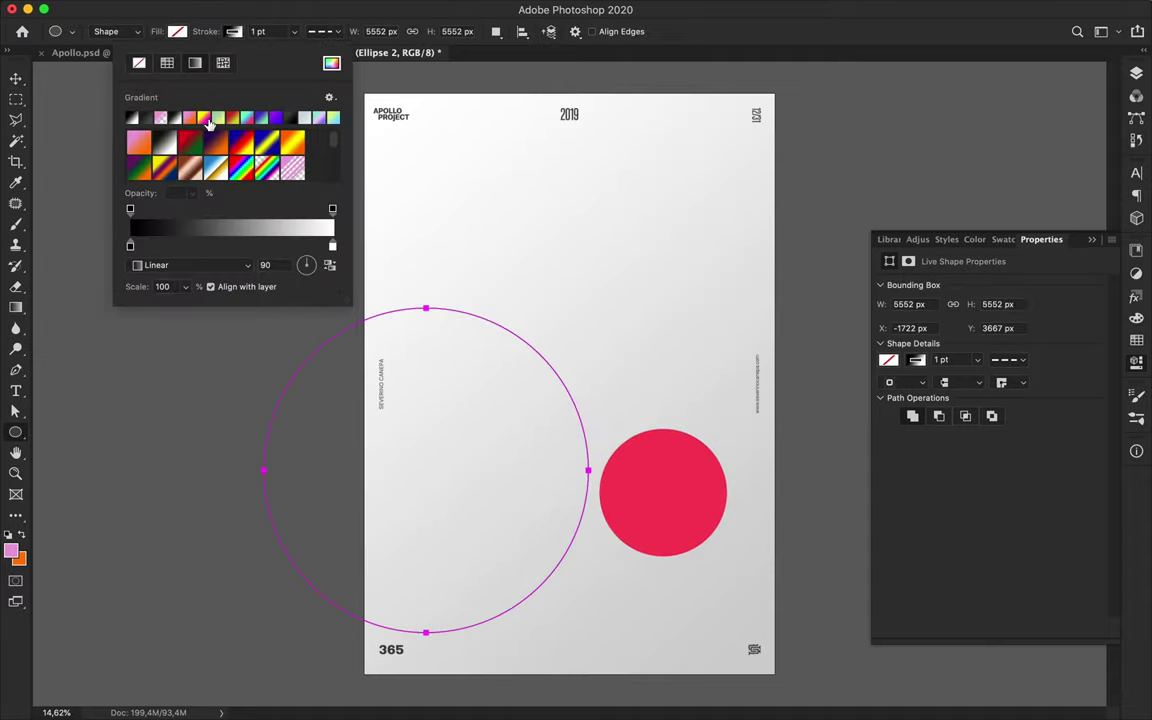
pyautogui.doubleClick(130, 245)
pyautogui.press('super+v')
pyautogui.click(1036, 223)
pyautogui.doubleClick(332, 245)
pyautogui.press('super+v')
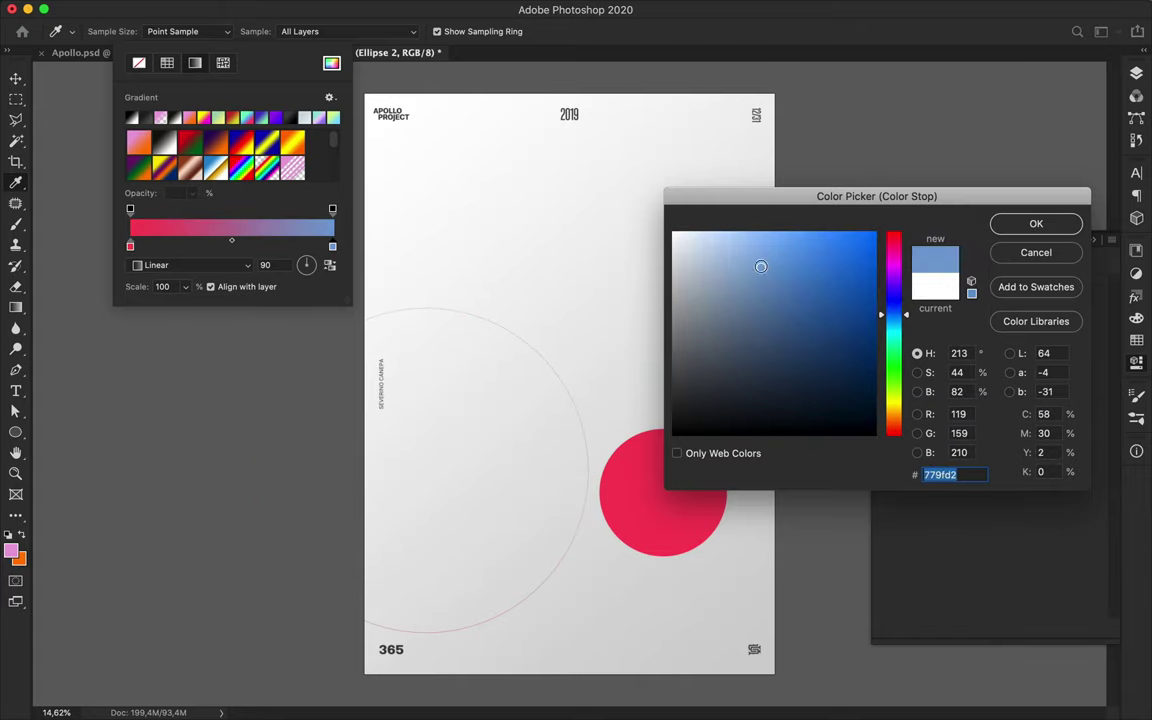
pyautogui.press('Return')
pyautogui.click(320, 31)
# Thicken the ring's outline to 37 pt, shift one gradient colour to yellow, and move it off the left edge
pyautogui.press('Return')
pyautogui.press('v')
pyautogui.press('a')
pyautogui.press('Return')
pyautogui.press('v')
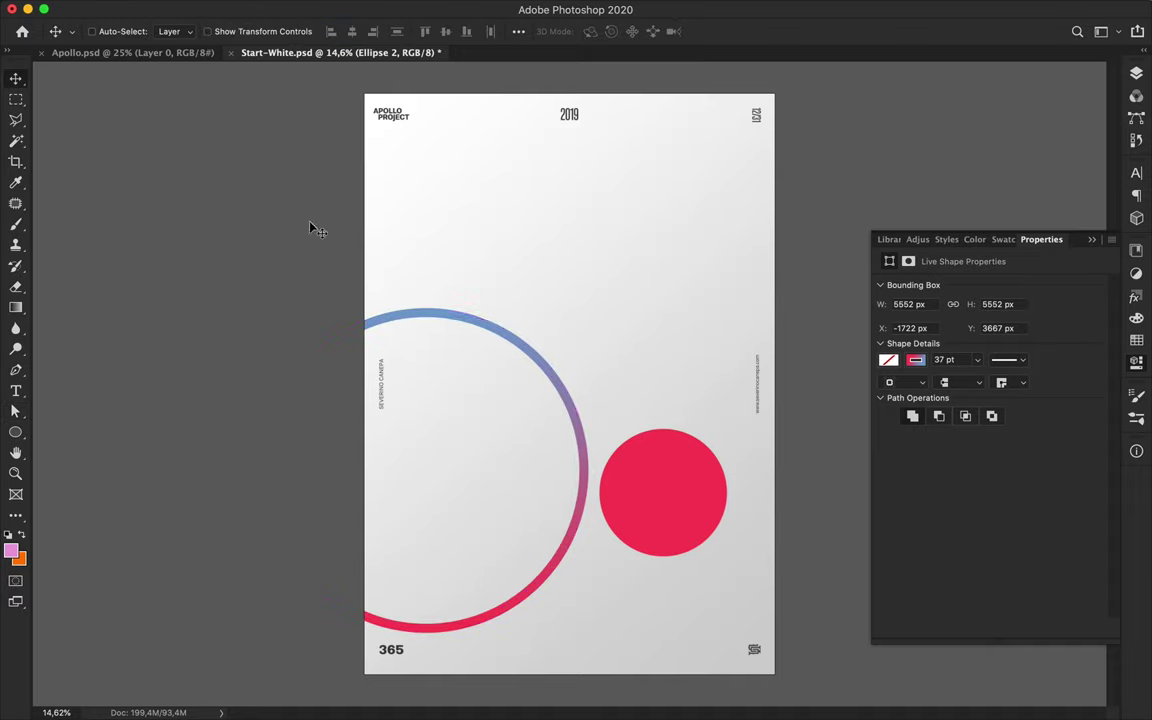
pyautogui.press('a')
pyautogui.click(294, 31)
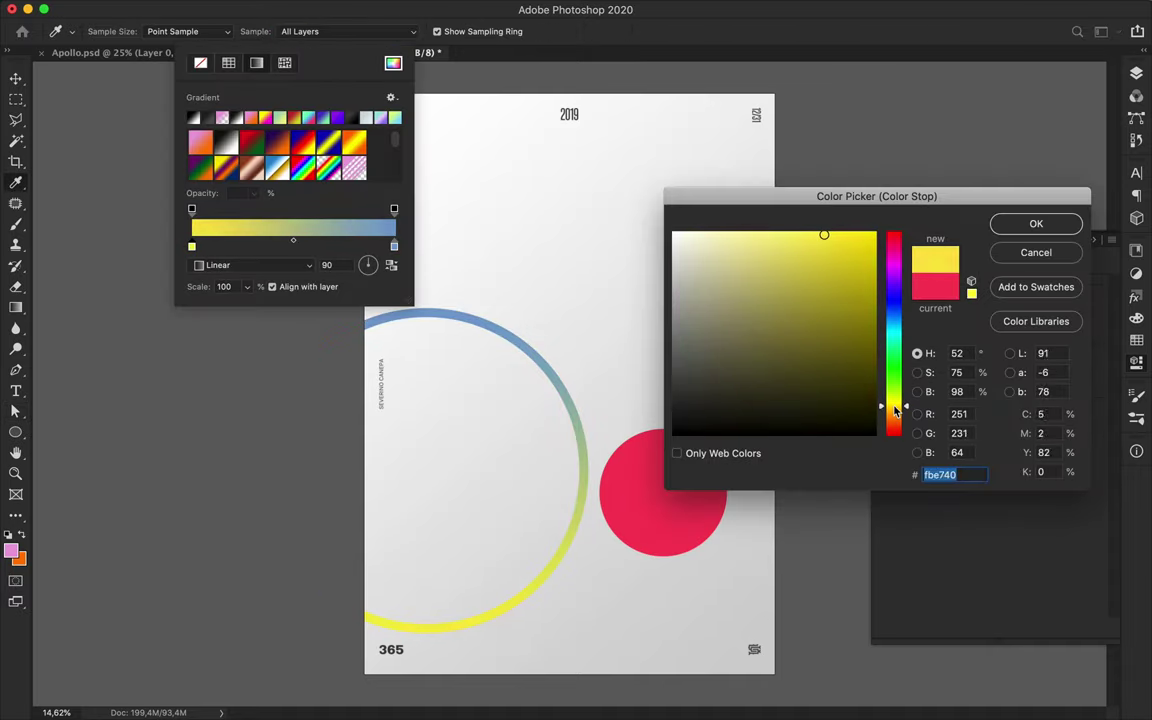
pyautogui.moveTo(893, 388)
pyautogui.mouseDown()
pyautogui.moveTo(895, 420)
pyautogui.moveTo(895, 403)
pyautogui.mouseUp()
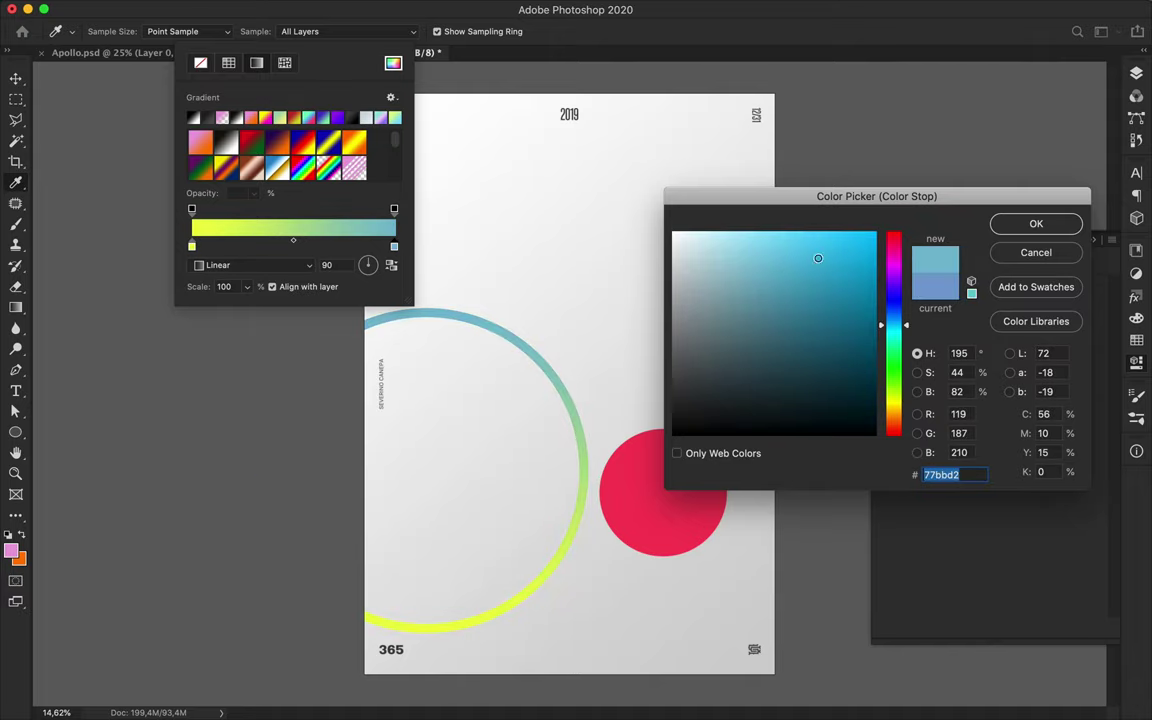
pyautogui.moveTo(561, 397); pyautogui.dragTo(509, 386)
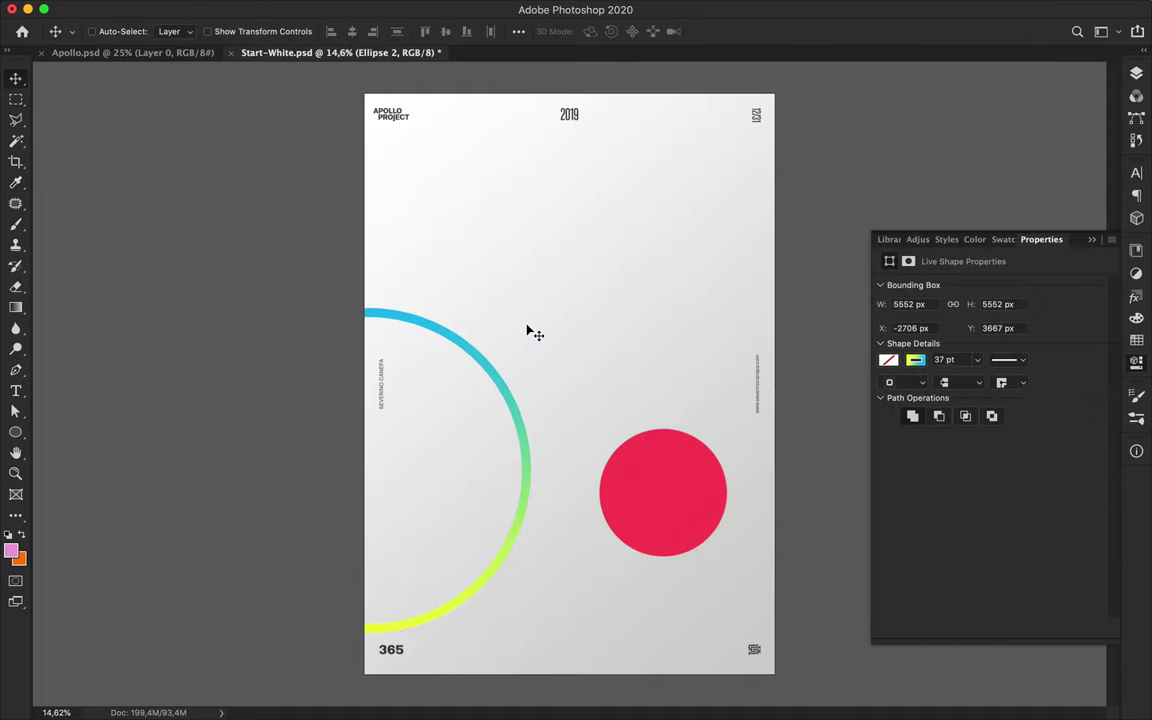
# Draw a tall thin rounded rectangle and rotate it to a diagonal
pyautogui.press('u')
pyautogui.rightClick(15, 432)
pyautogui.click(90, 442)
pyautogui.moveTo(497, 219); pyautogui.dragTo(502, 455)
pyautogui.hotkey('ctrl', 't')
pyautogui.moveTo(497, 334); pyautogui.dragTo(589, 195)
pyautogui.press('Return')
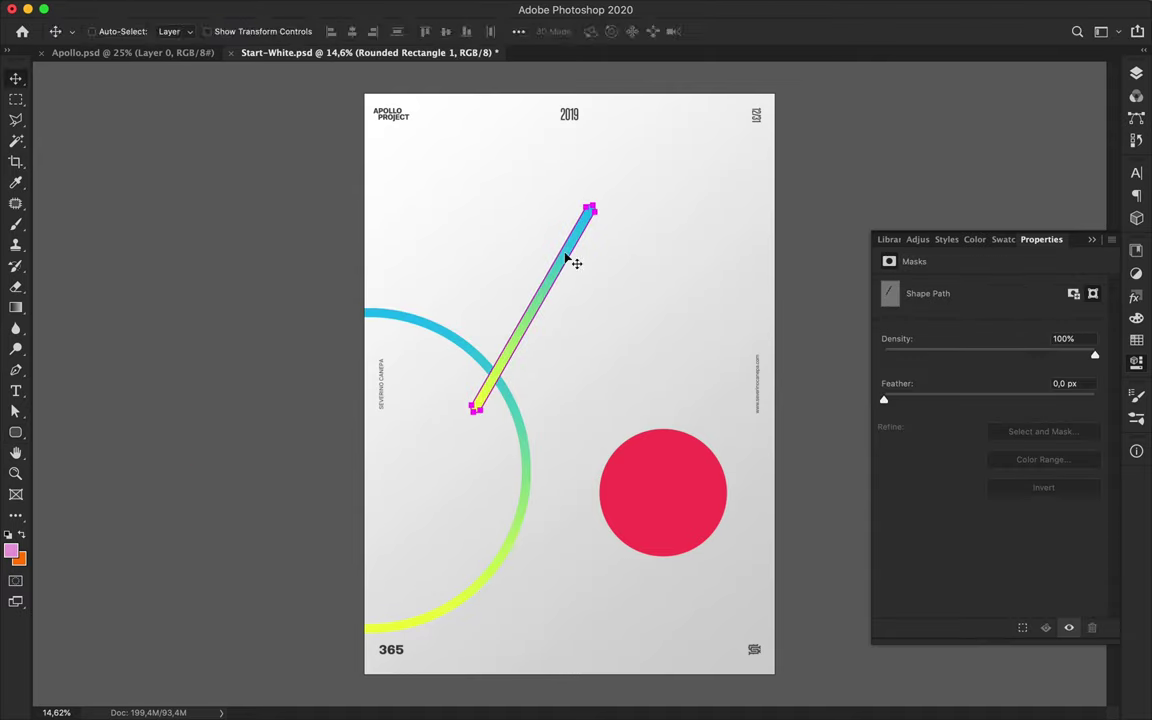
# Give the diagonal bar's outline a green-to-bright-orange gradient
pyautogui.press('a')
pyautogui.click(294, 31)
pyautogui.click(318, 121)
pyautogui.doubleClick(192, 245)
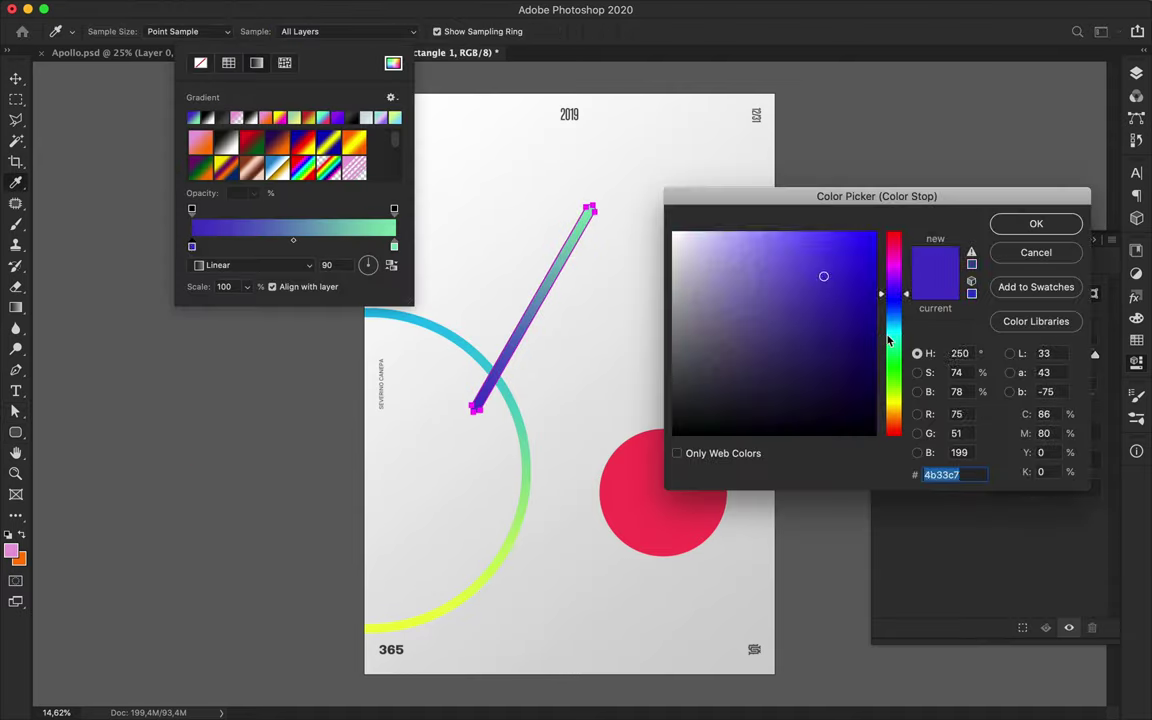
pyautogui.moveTo(893, 294); pyautogui.dragTo(893, 368)
pyautogui.click(804, 250)
pyautogui.click(1036, 232)
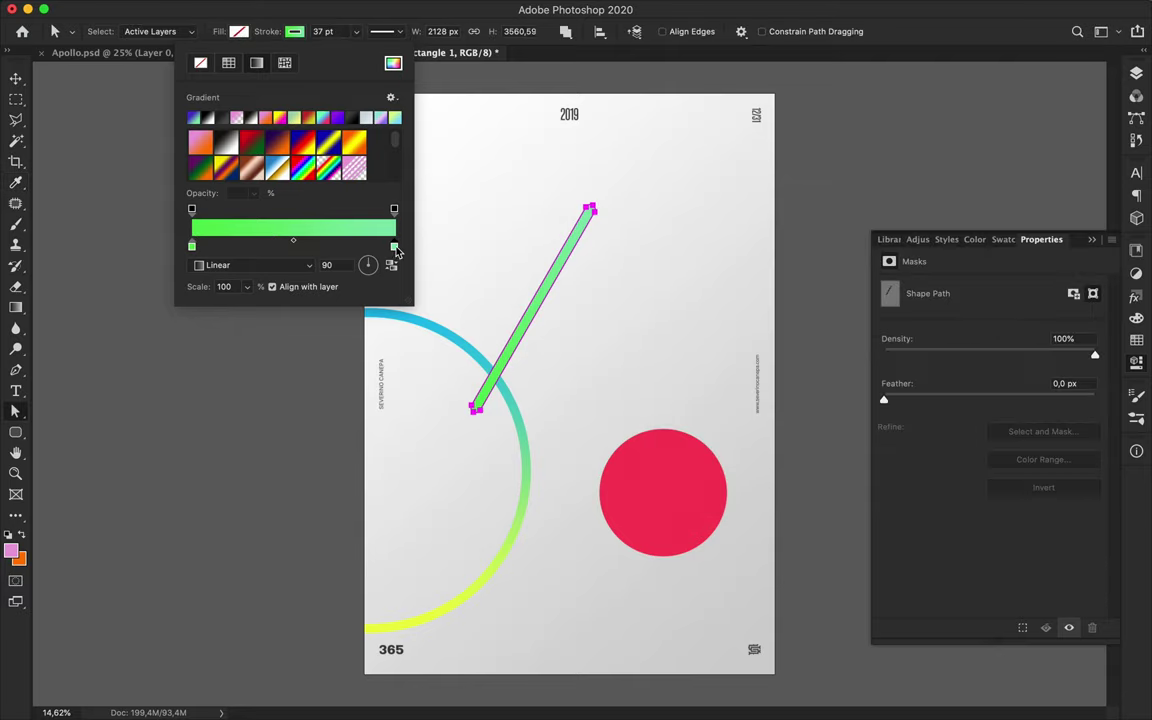
pyautogui.doubleClick(394, 245)
pyautogui.moveTo(895, 337); pyautogui.dragTo(897, 420)
pyautogui.click(870, 233)
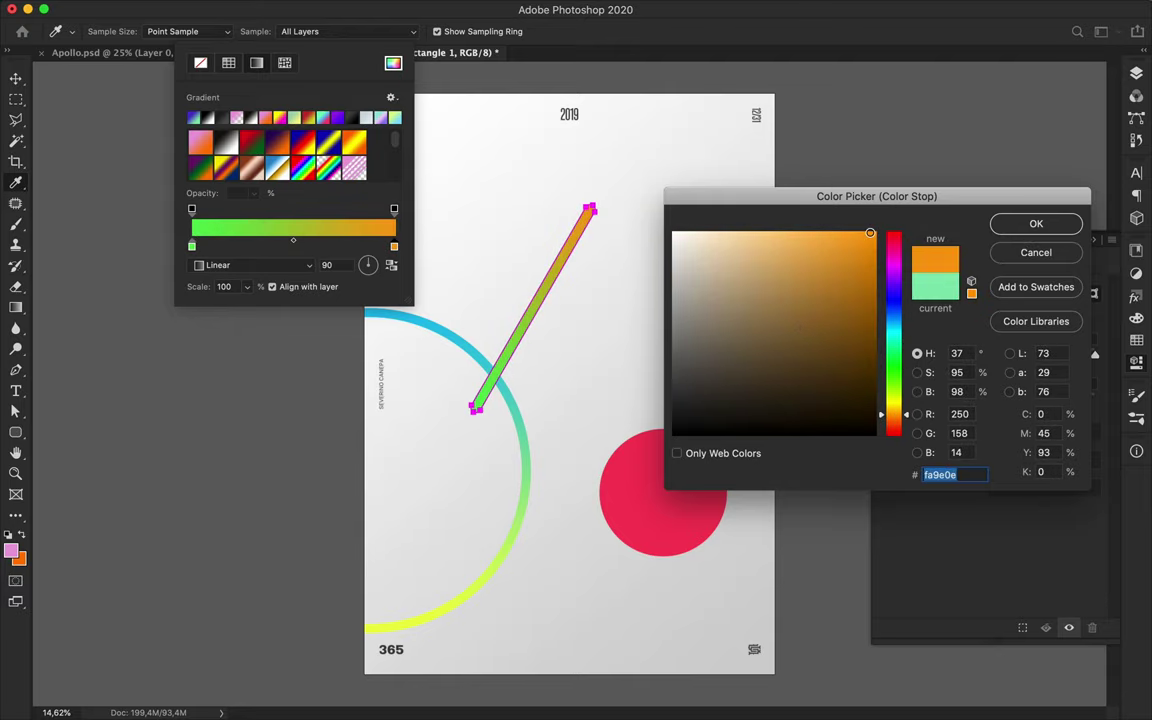
pyautogui.click(1020, 234)
# Move the diagonal bar's layer behind the gradient ring
pyautogui.press('v')
pyautogui.scroll(2, 630, 314)
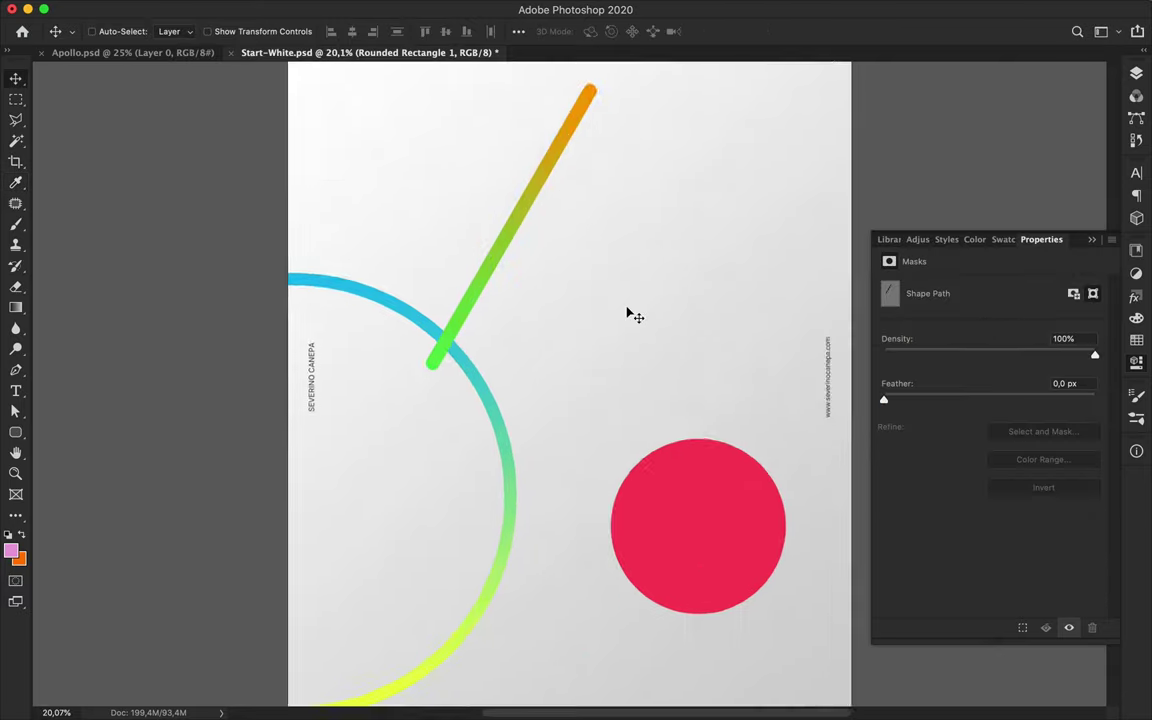
pyautogui.click(608, 410)
pyautogui.scroll(2, 540, 390)
pyautogui.scroll(-2, 468, 375)
pyautogui.click(488, 342)
pyautogui.press('F7')
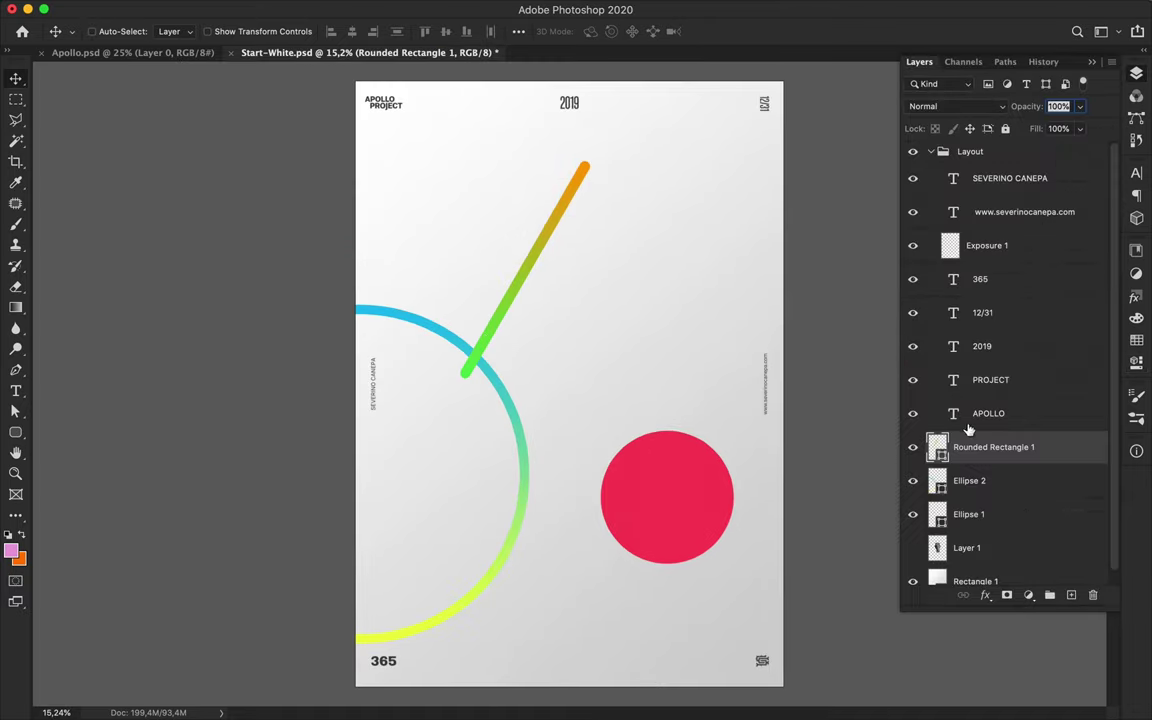
pyautogui.scroll(2, 670, 300)
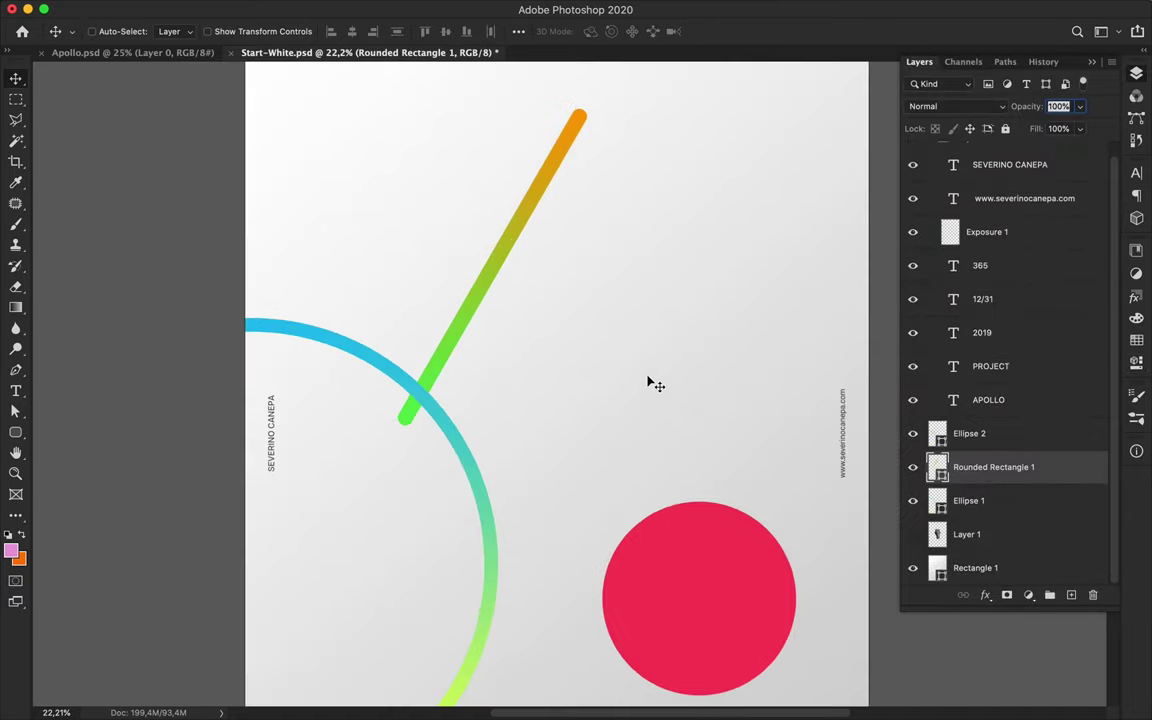
# Set the Rectangle tool to a white fill with no outline
pyautogui.press('u')
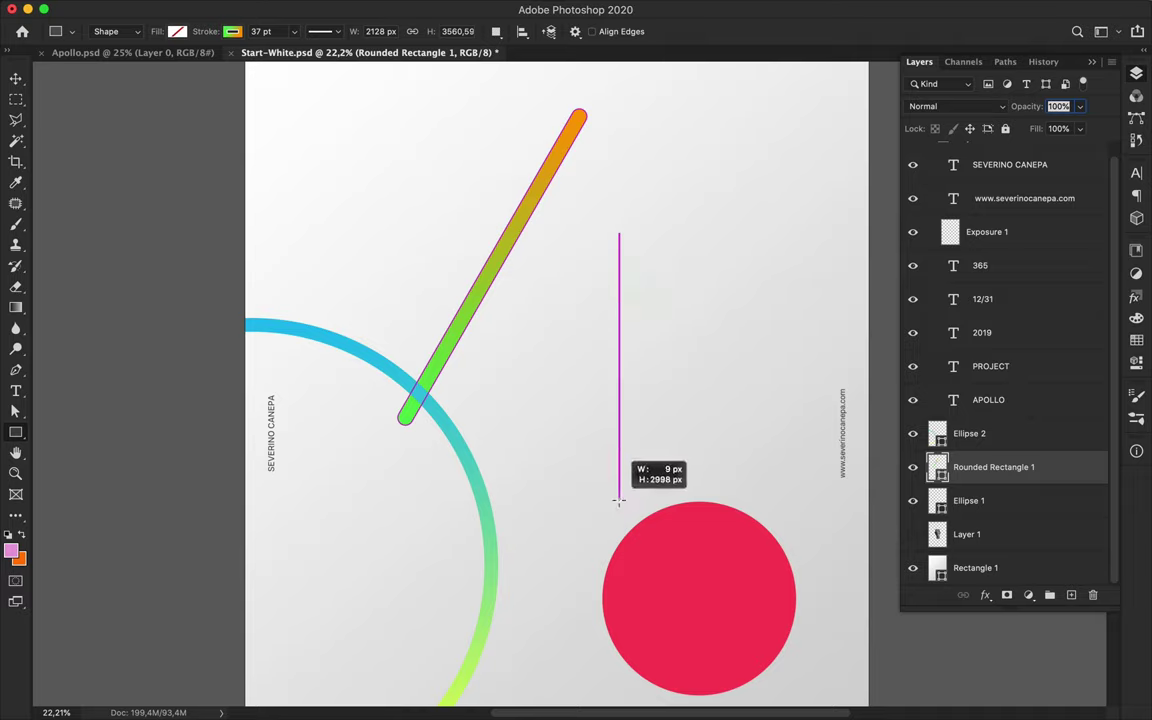
pyautogui.click(232, 31)
pyautogui.click(141, 57)
pyautogui.click(177, 31)
pyautogui.click(177, 102)
pyautogui.press('v')
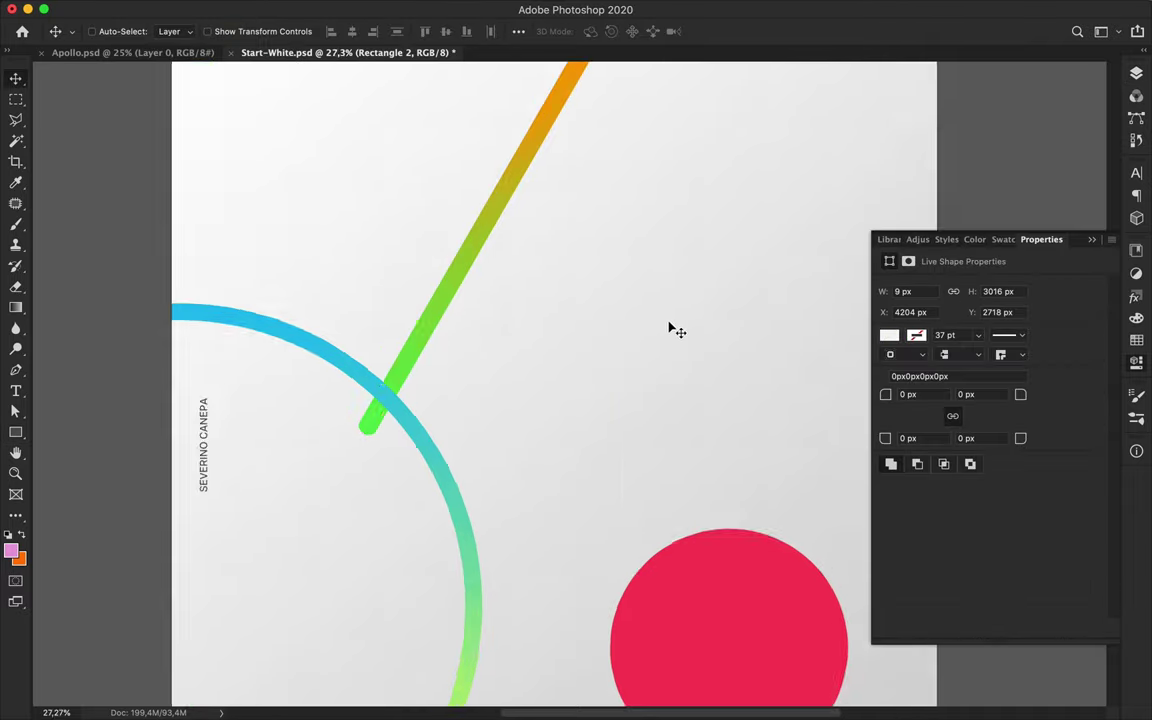
pyautogui.scroll(3, 495, 392)
# Duplicate and group the thin white bar, then copy it side by side into a stripe block
pyautogui.hotkey('ctrl', 'j')
pyautogui.click(1136, 73)
pyautogui.hotkey('ctrl', 'g')
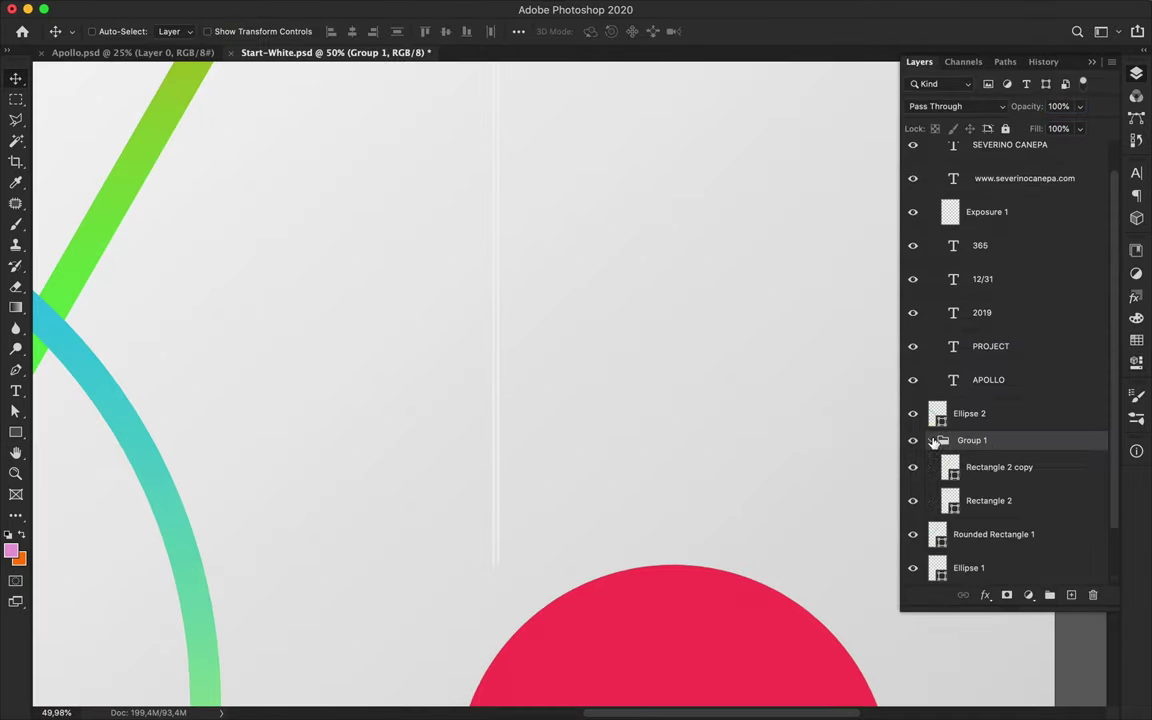
pyautogui.moveTo(960, 470); pyautogui.dragTo(970, 458)
pyautogui.moveTo(495, 447); pyautogui.dragTo(550, 455)
pyautogui.moveTo(549, 393)
pyautogui.mouseDown()
pyautogui.moveTo(630, 398)
pyautogui.moveTo(717, 330)
pyautogui.mouseUp()
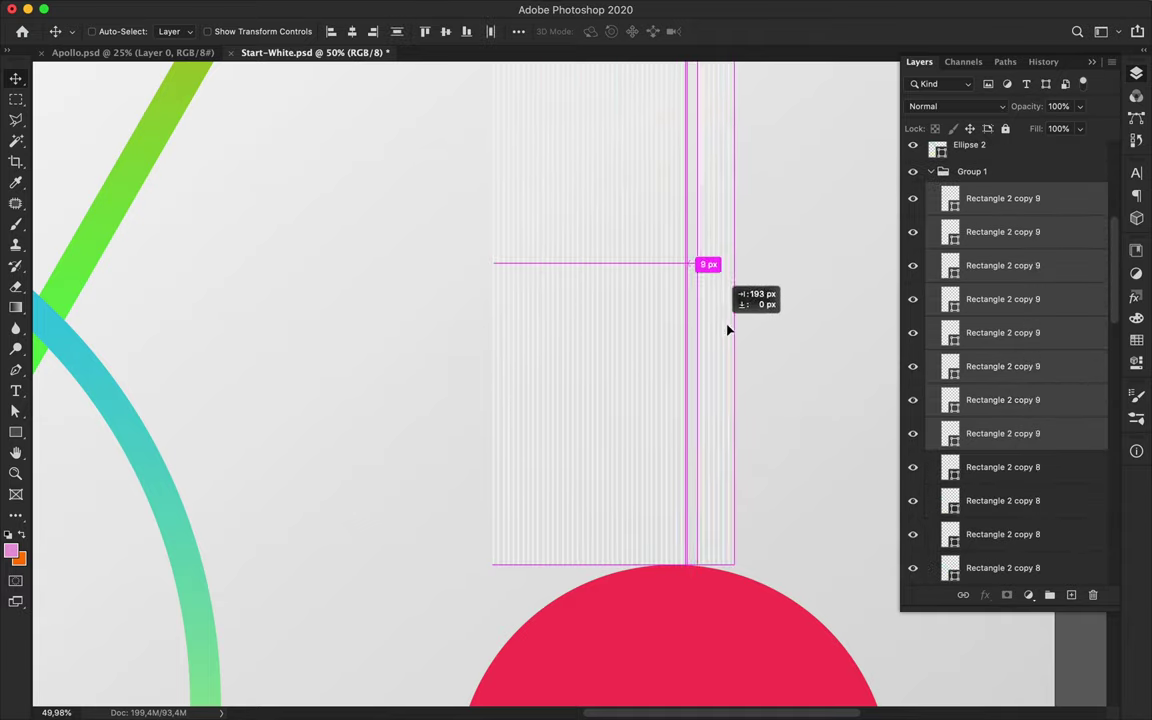
# Select every stripe layer, shift the block right, merge with Ctrl+E and rasterize
pyautogui.click(1003, 198)
pyautogui.scroll(-10, 980, 400)
pyautogui.keyDown('shift'); pyautogui.click(988, 433); pyautogui.keyUp('shift')
pyautogui.moveTo(630, 437); pyautogui.dragTo(851, 463)
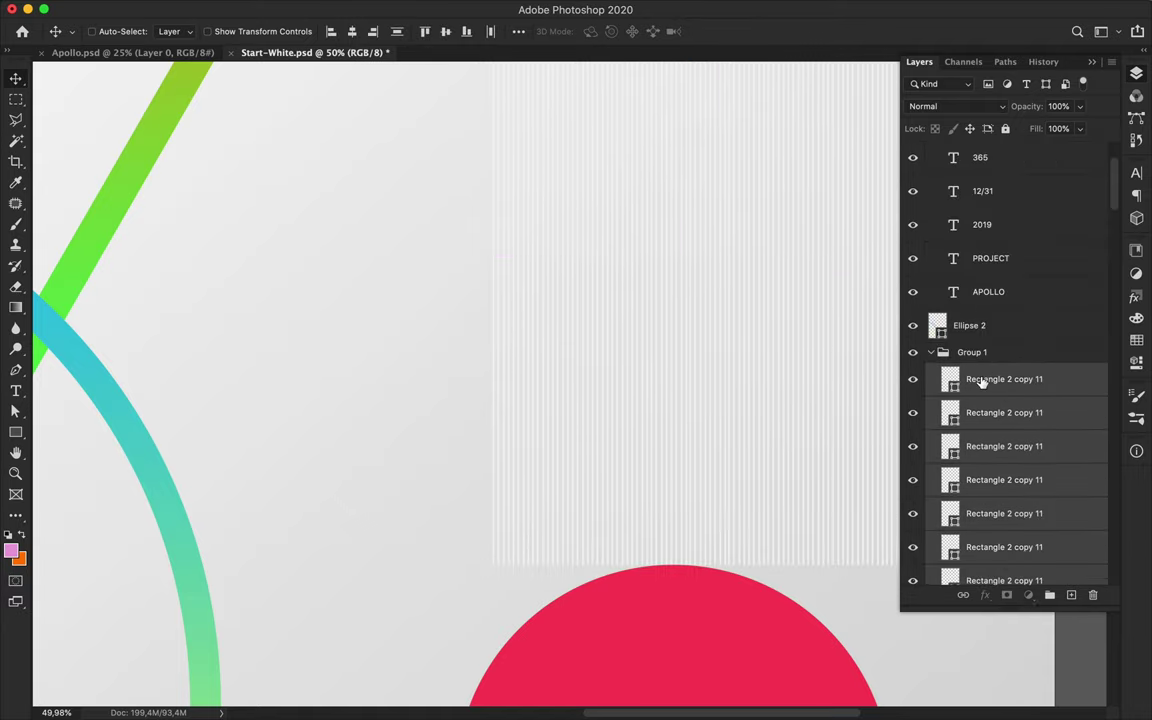
pyautogui.hotkey('ctrl', 'e')
pyautogui.rightClick(1003, 433)
pyautogui.click(880, 260)
# Copy the merged stripe layer out above the group and rasterize the copy
pyautogui.moveTo(1015, 437); pyautogui.dragTo(985, 402)
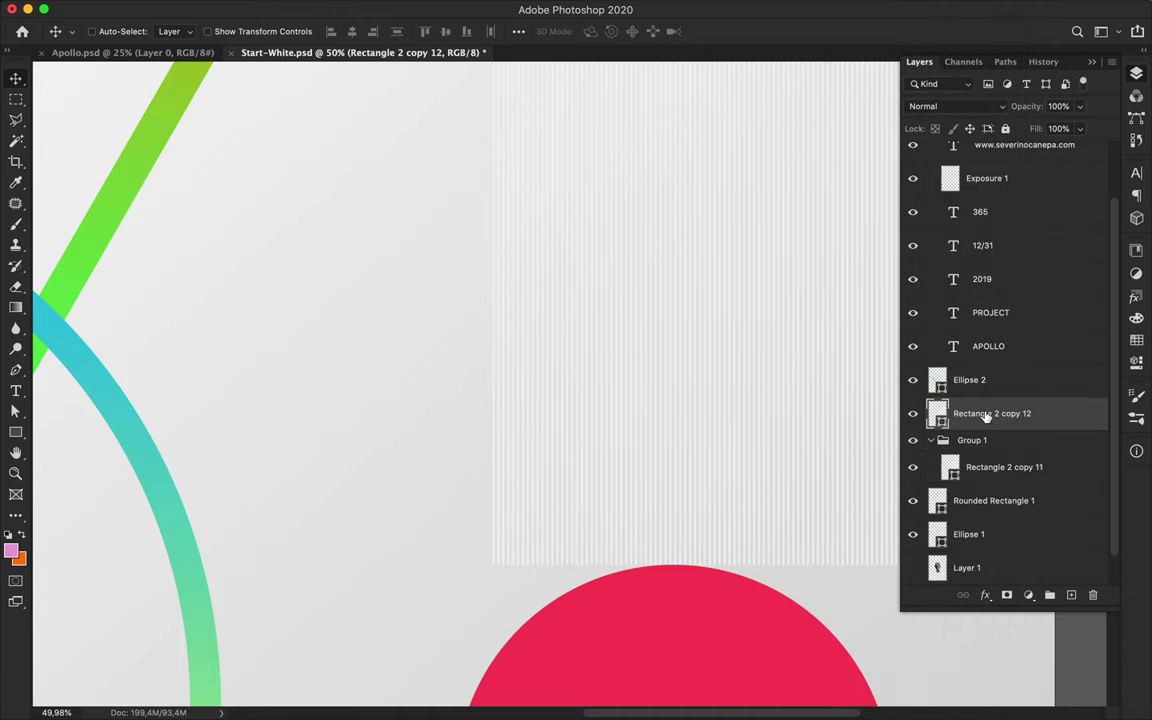
pyautogui.rightClick(985, 408)
pyautogui.press('Escape')
pyautogui.rightClick(1000, 413)
pyautogui.click(885, 260)
pyautogui.scroll(-3, 615, 302)
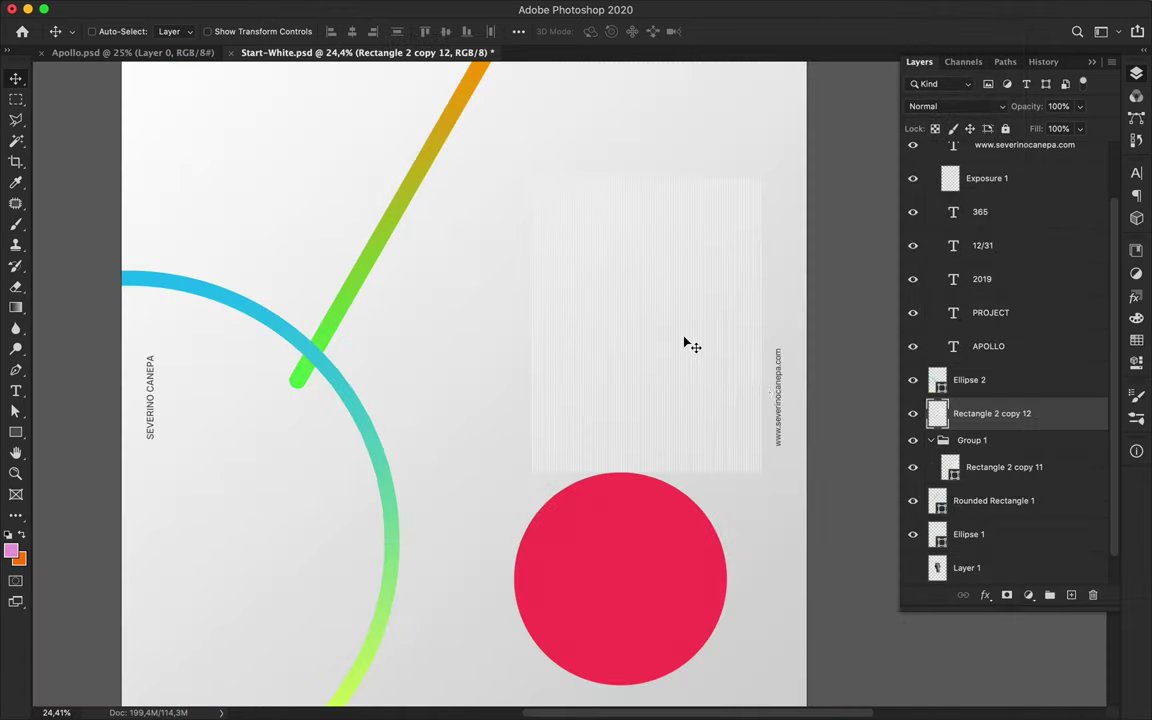
pyautogui.click(15, 432)
# Try a test circle over the stripe block, delete it, and add a mask to the stripe layer
pyautogui.click(85, 457)
pyautogui.moveTo(641, 326); pyautogui.dragTo(707, 392)
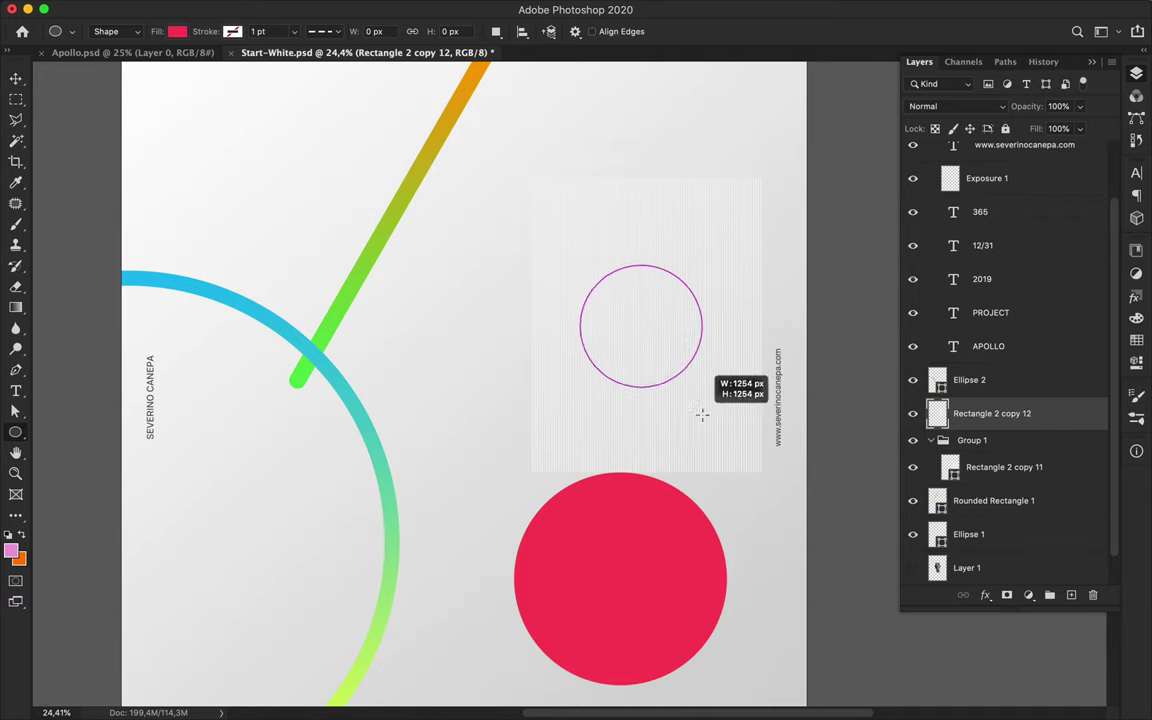
pyautogui.click(1136, 73)
pyautogui.moveTo(985, 413); pyautogui.dragTo(998, 452)
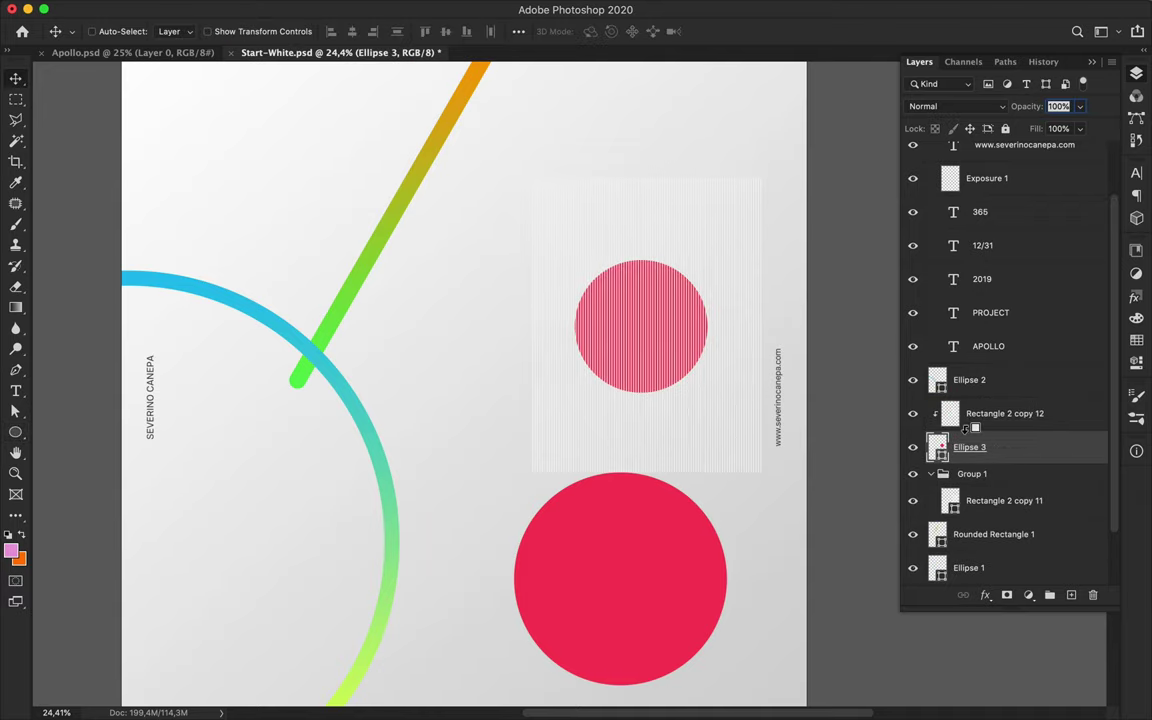
pyautogui.press('Delete')
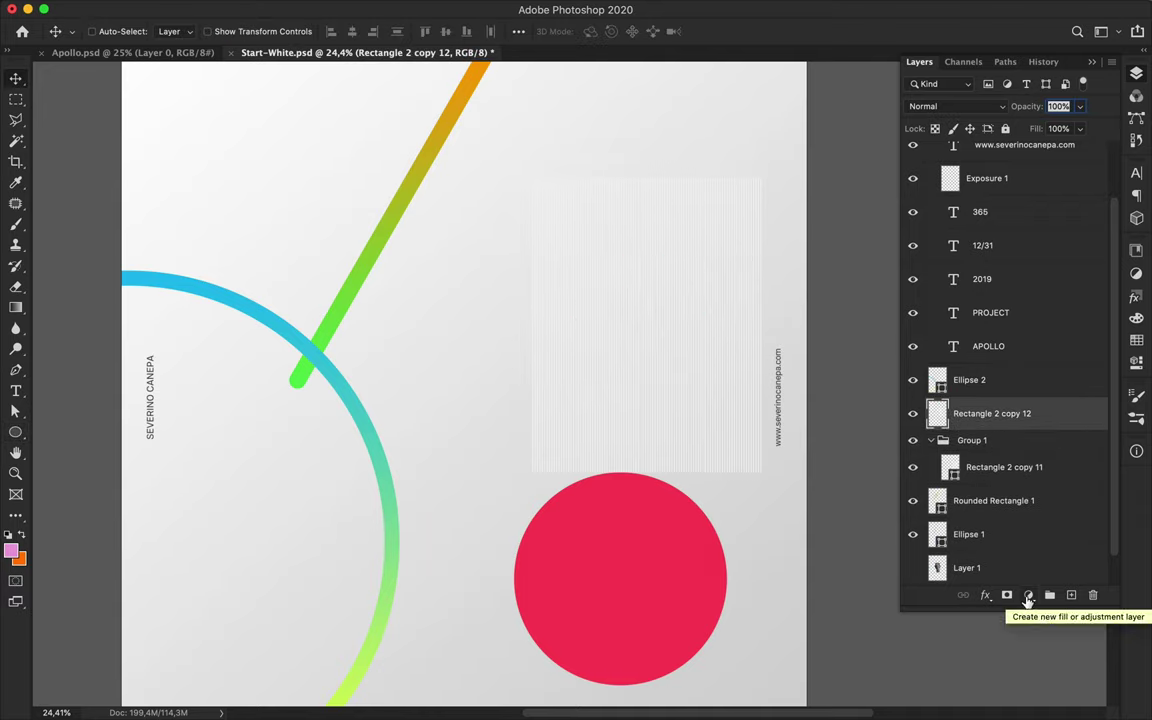
pyautogui.click(1007, 595)
# Draw black ellipses over the stripes and clip the striped layer to a circle
pyautogui.press('u')
pyautogui.click(177, 31)
pyautogui.click(66, 105)
pyautogui.moveTo(640, 323); pyautogui.dragTo(698, 368)
pyautogui.press('Delete')
pyautogui.moveTo(969, 413); pyautogui.dragTo(969, 440)
pyautogui.moveTo(968, 380); pyautogui.dragTo(1093, 595)
pyautogui.press('Return')
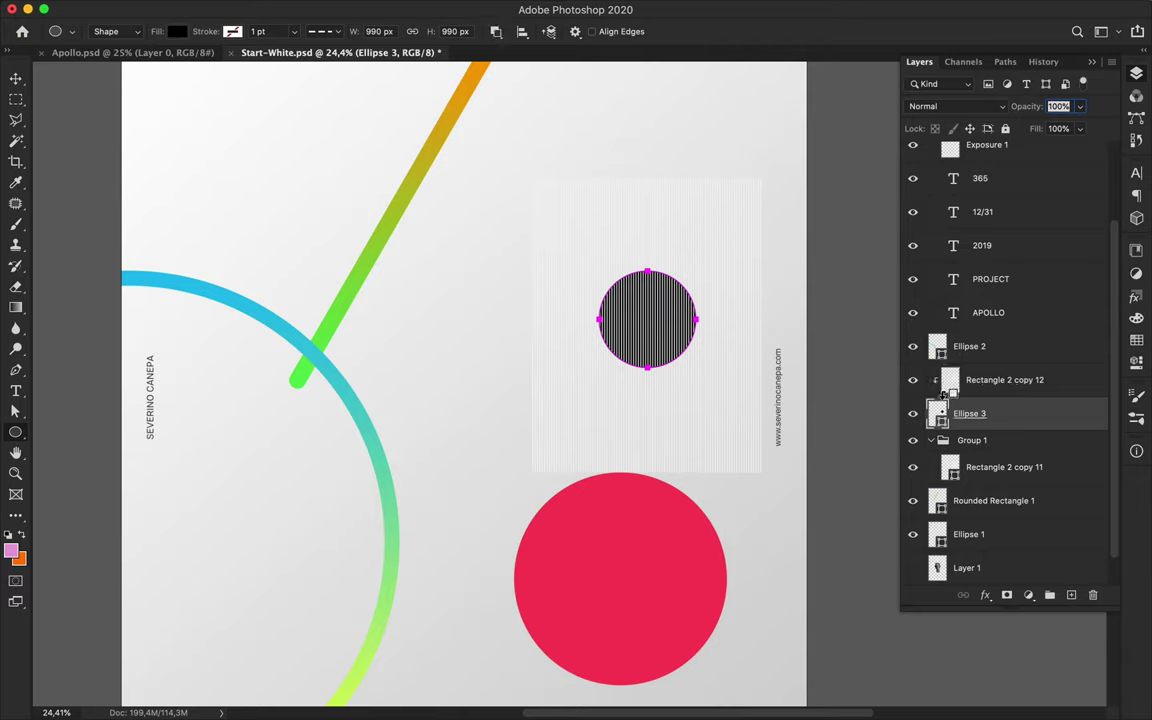
# Undo the circle attempts and move the striped rectangle over the red circle
pyautogui.press('v')
pyautogui.click(913, 382)
pyautogui.hotkey('ctrl', 'z')
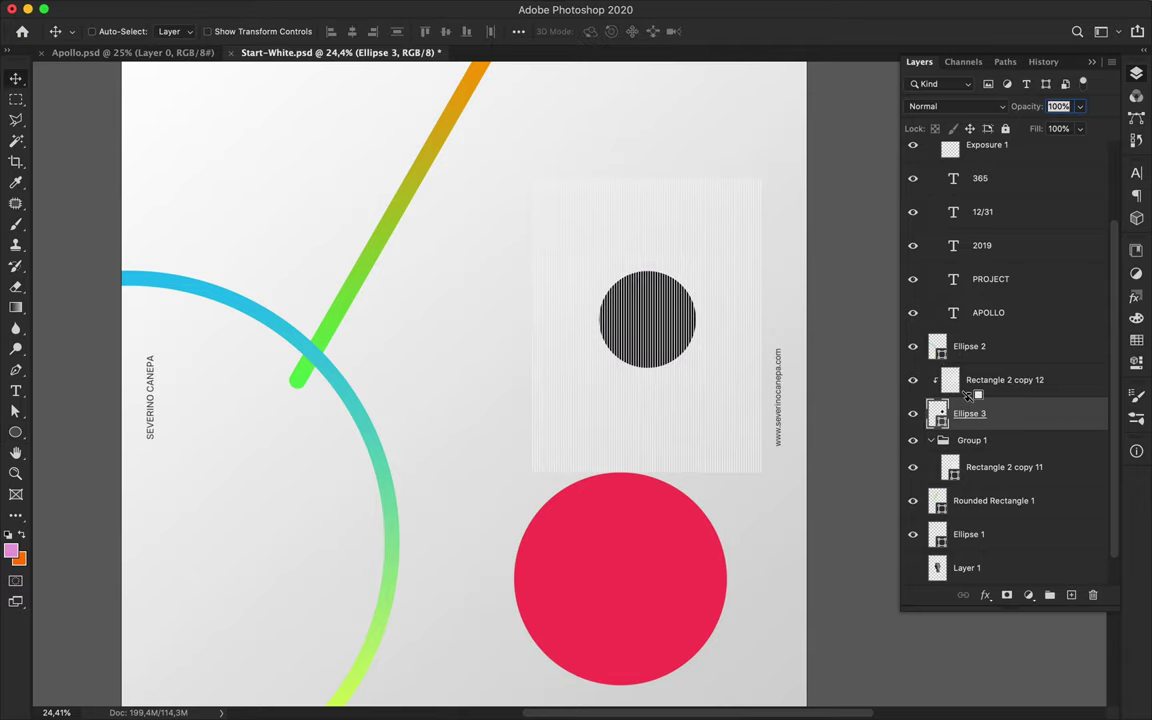
pyautogui.hotkey('ctrl', 'z')
pyautogui.hotkey('ctrl', 'z')
pyautogui.hotkey('ctrl', 'z')
pyautogui.moveTo(727, 372); pyautogui.dragTo(697, 598)
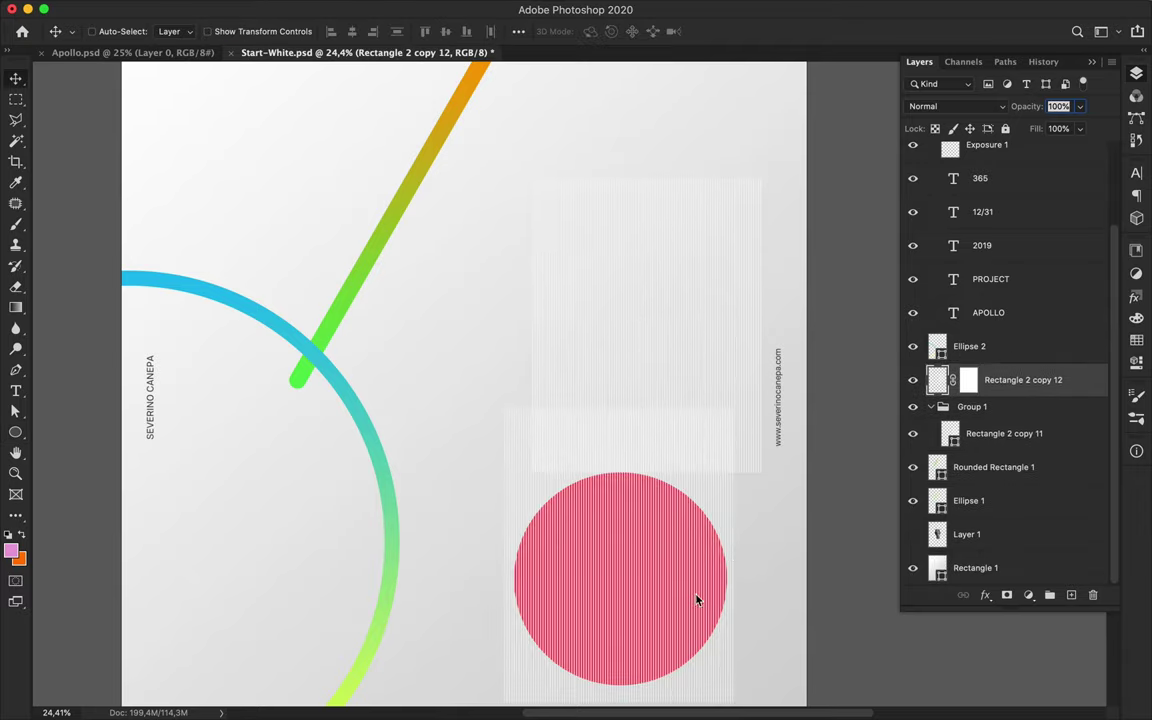
# Trim the stripes to a disc with an inverted elliptical selection and Delete
pyautogui.scroll(-2, 661, 501)
pyautogui.click(17, 101)
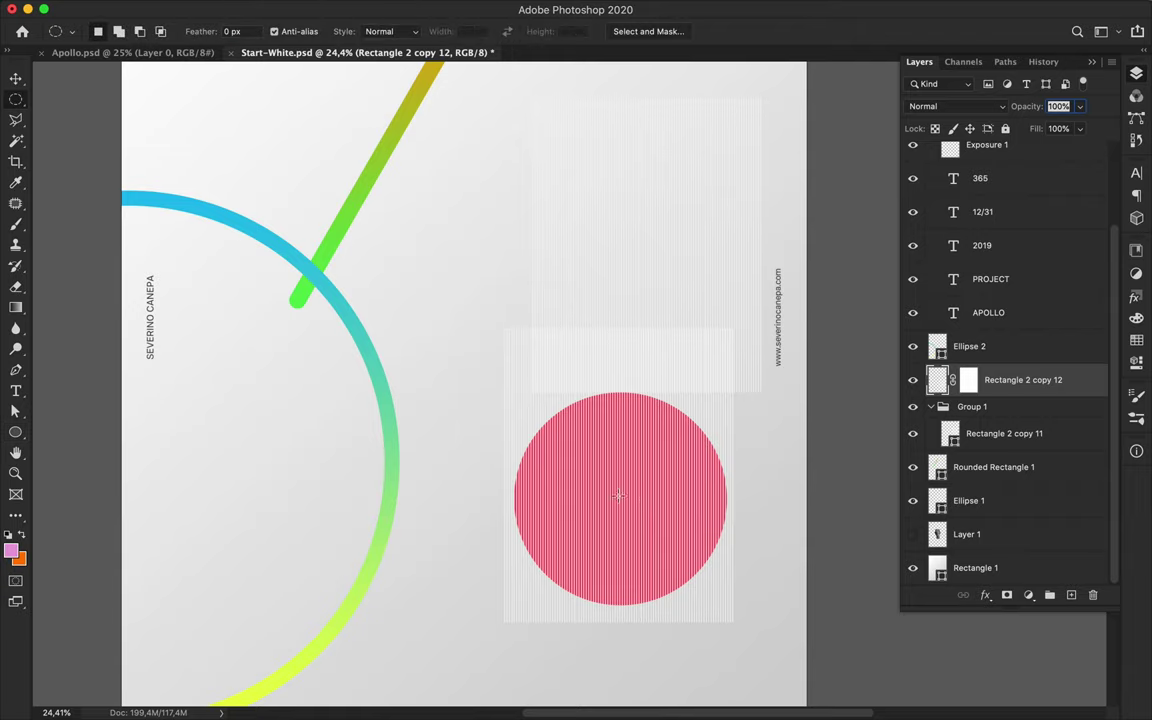
pyautogui.hotkey('ctrl', 'shift', 'i')
pyautogui.press('Delete')
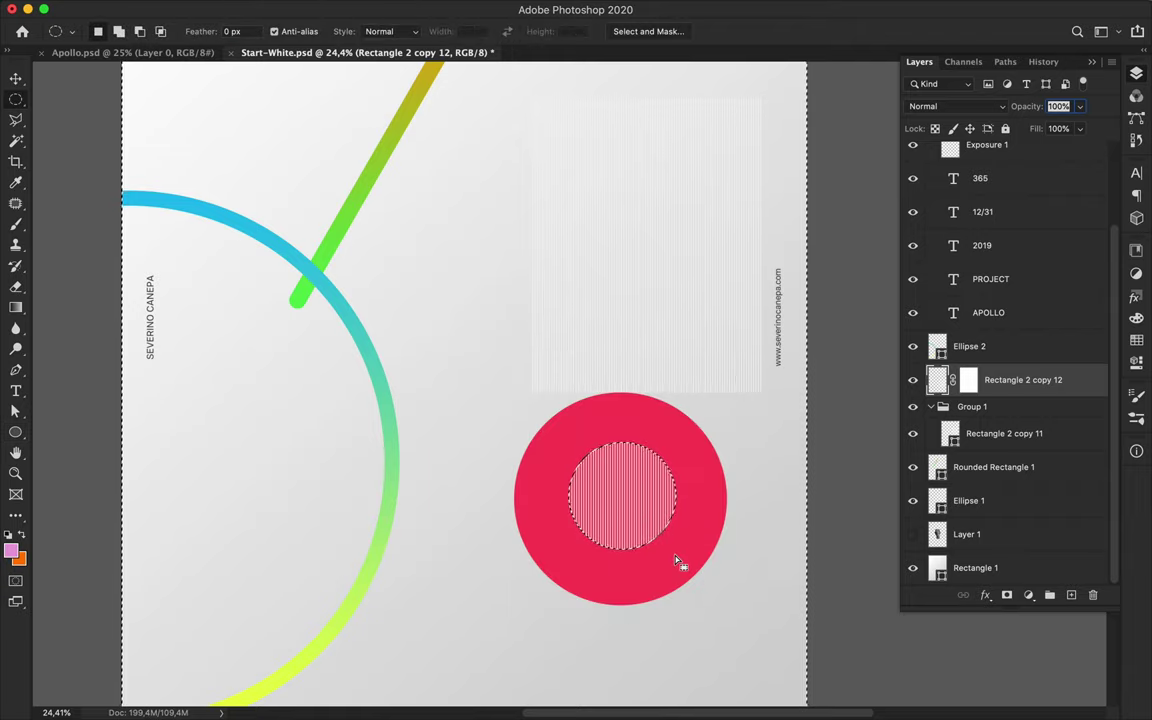
pyautogui.press('v')
pyautogui.keyDown('shift'); pyautogui.click(690, 490); pyautogui.keyUp('shift')
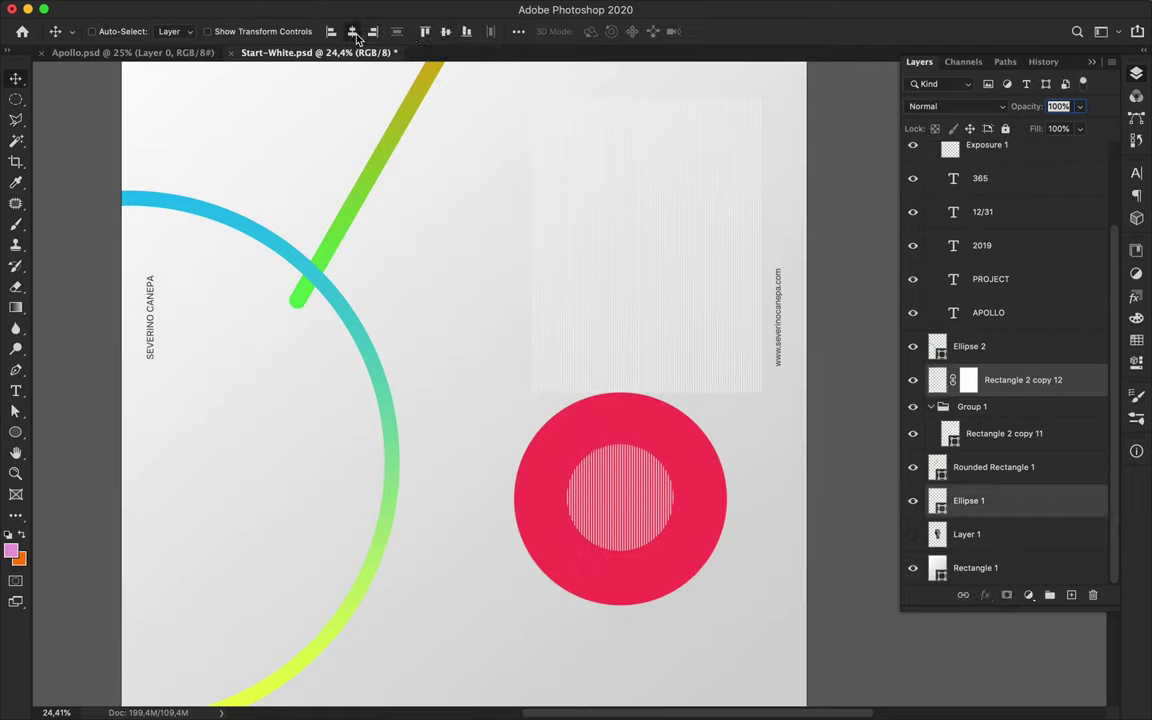
# Duplicate the striped rectangle onto the poster's left and stretch it taller
pyautogui.moveTo(730, 375); pyautogui.dragTo(409, 368)
pyautogui.press('a')
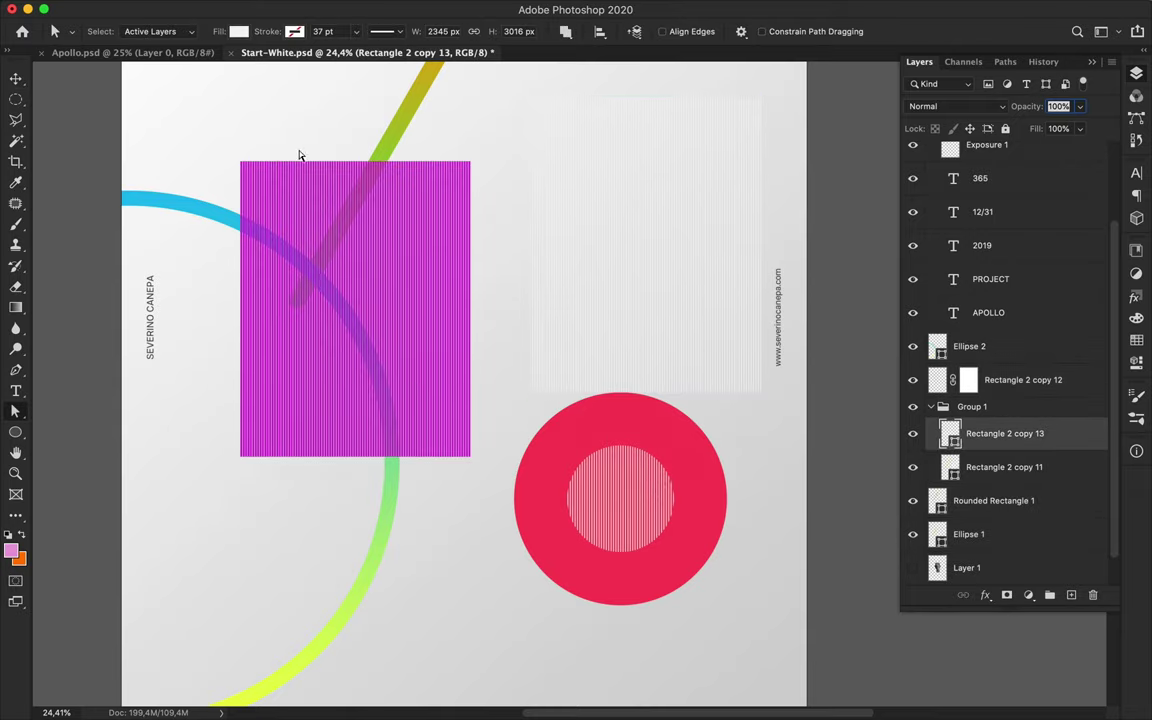
pyautogui.scroll(1, 483, 177)
pyautogui.scroll(3, 483, 177)
pyautogui.moveTo(404, 324); pyautogui.dragTo(414, 188)
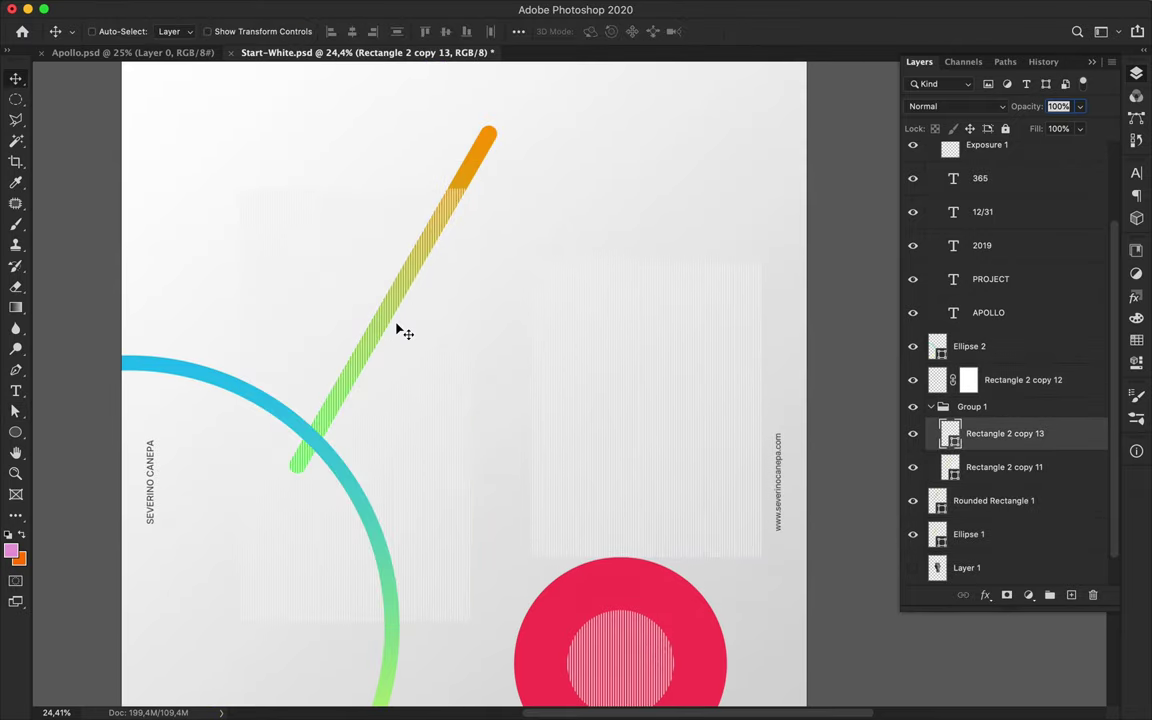
# Remove the rectangle's magenta fill and sample the ring's cyan as foreground colour
pyautogui.click(238, 31)
pyautogui.click(224, 180)
pyautogui.press('i')
pyautogui.click(211, 376)
pyautogui.press('v')
pyautogui.press('a')
pyautogui.click(294, 31)
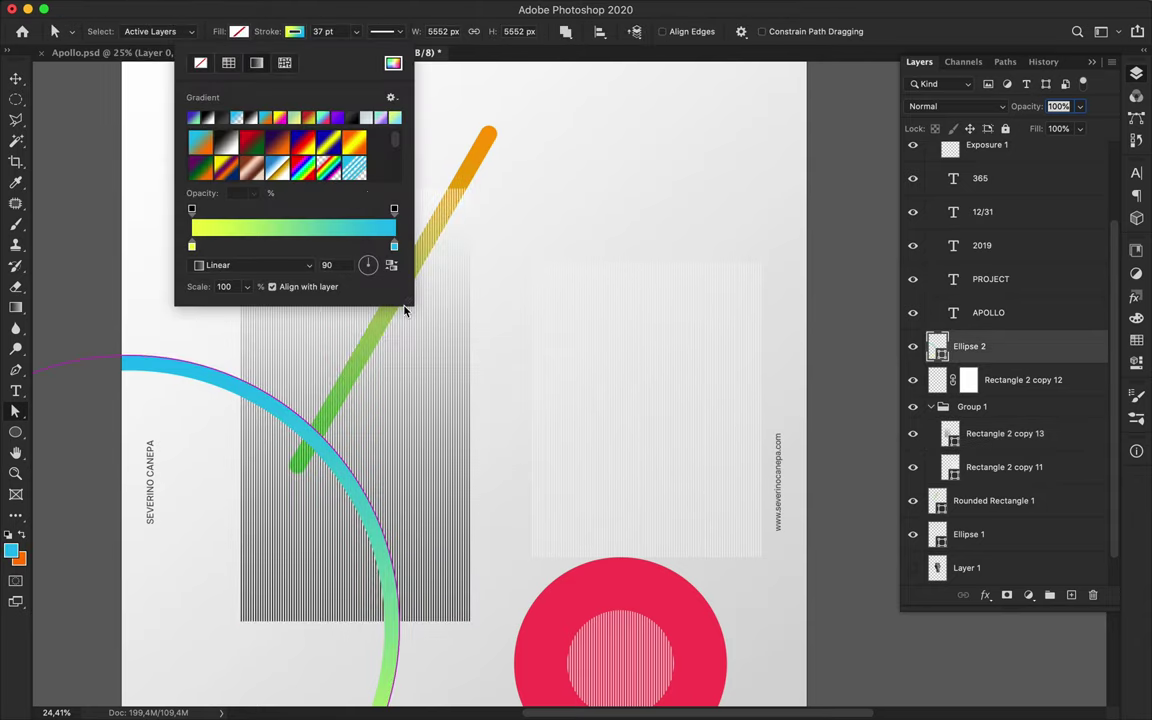
# Try different stroke gradients on the ring via presets and the Gradient Editor, then revert
pyautogui.moveTo(396, 311); pyautogui.dragTo(396, 408)
pyautogui.click(391, 97)
pyautogui.click(480, 100)
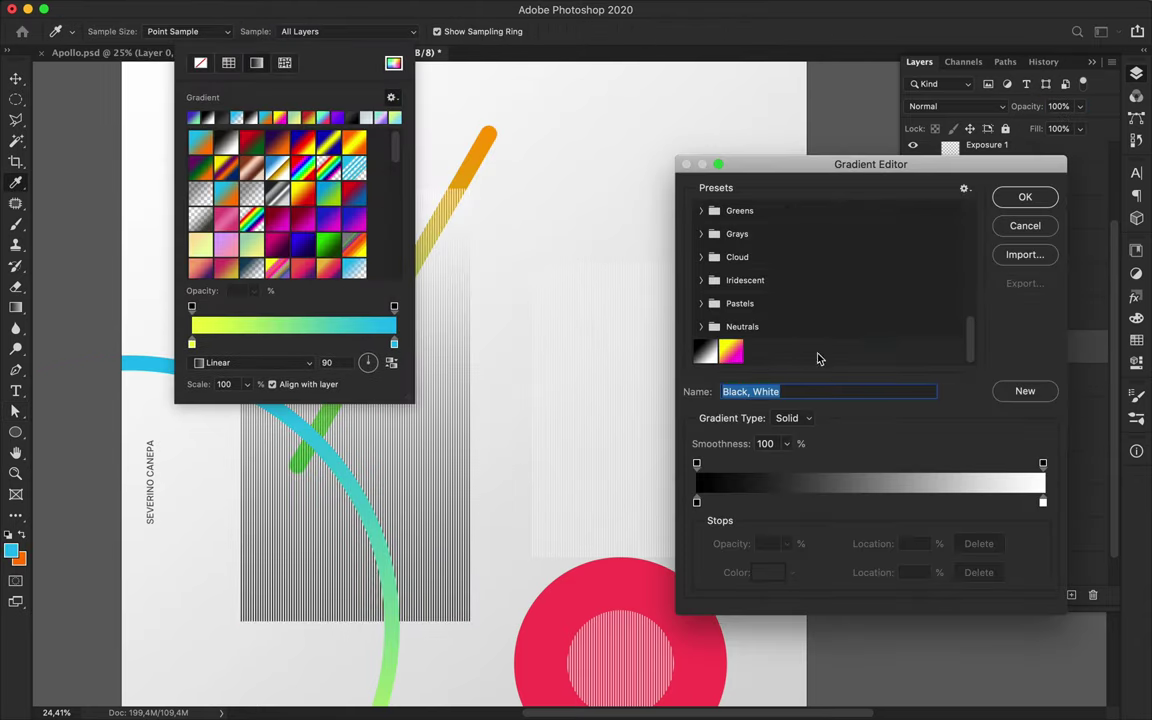
pyautogui.click(1025, 226)
pyautogui.click(392, 363)
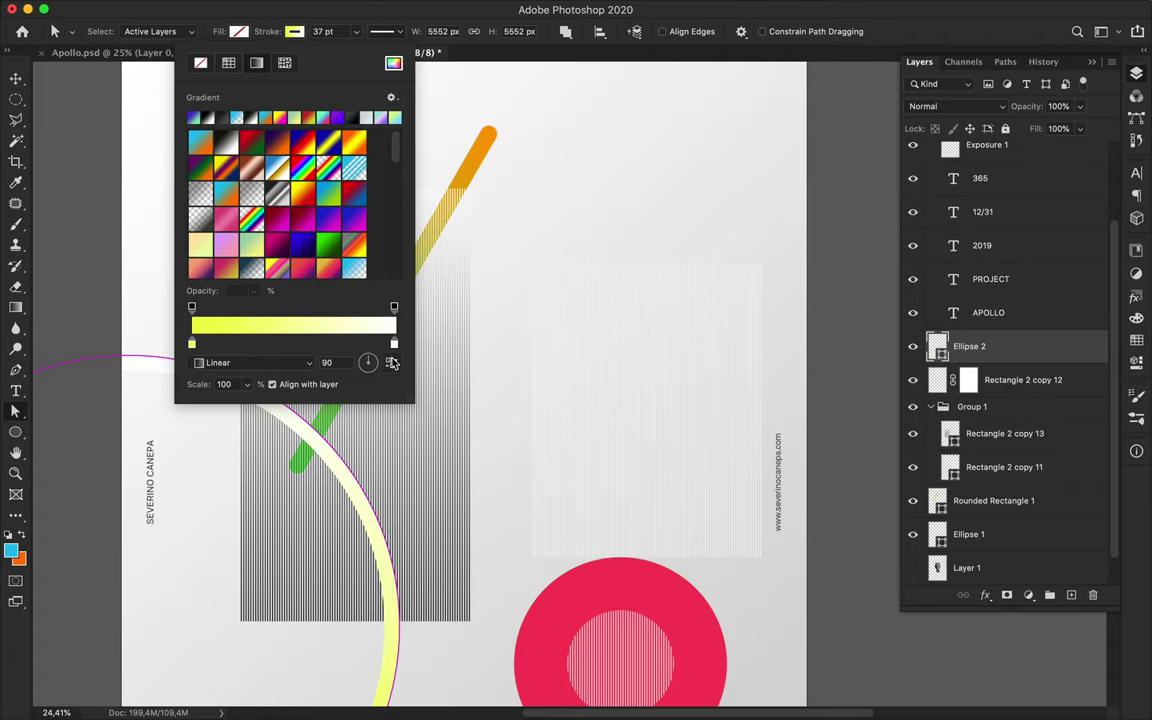
pyautogui.press('Escape')
pyautogui.click(294, 31)
pyautogui.click(391, 97)
pyautogui.click(450, 105)
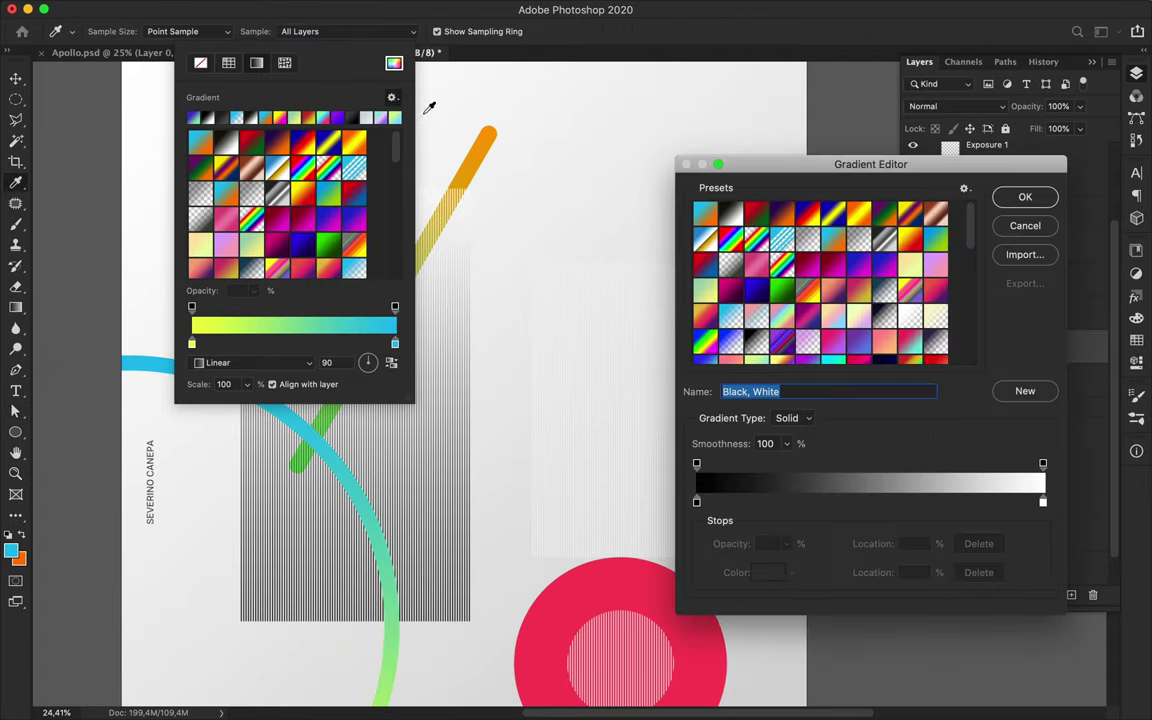
pyautogui.press('Escape')
# Give the tall striped rectangle a mint-to-lavender gradient and move it to the top right
pyautogui.click(391, 97)
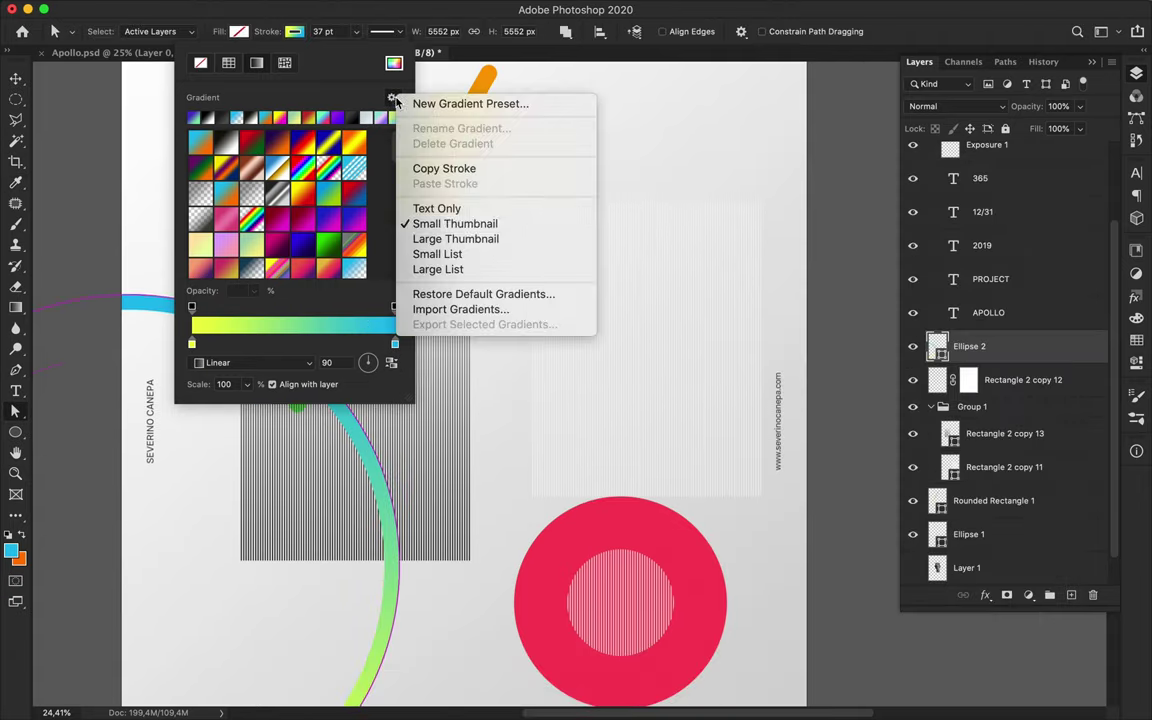
pyautogui.press('Escape')
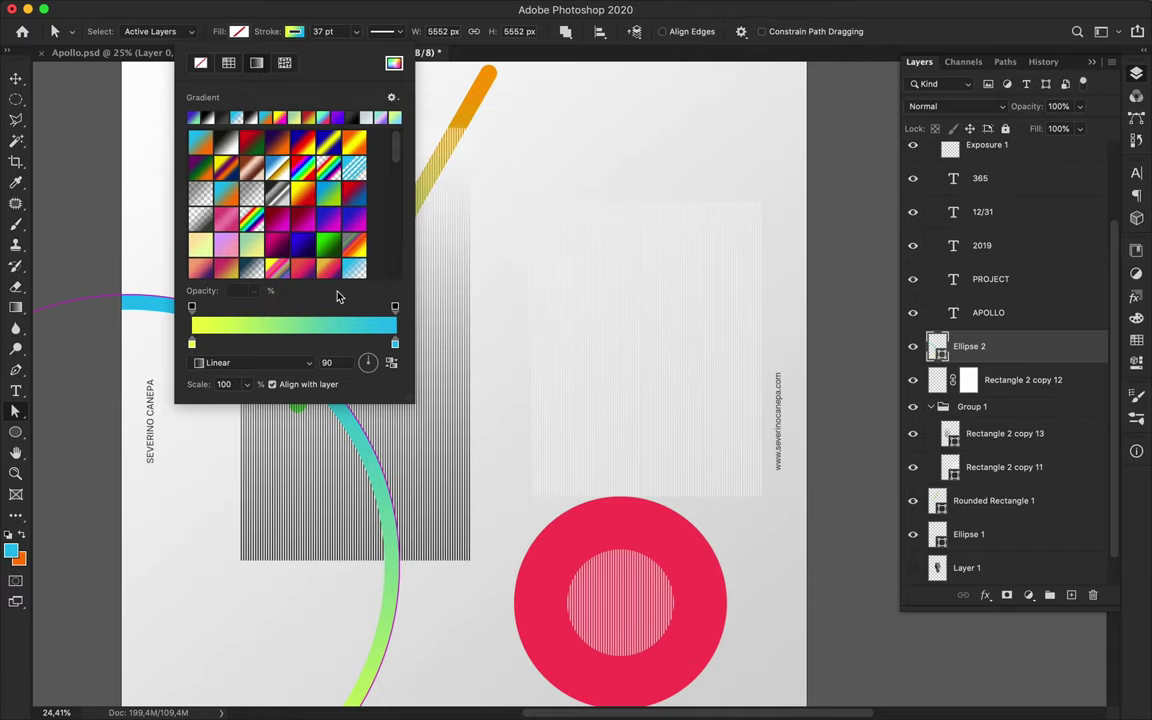
pyautogui.click(391, 97)
pyautogui.press('Escape')
pyautogui.click(391, 97)
pyautogui.press('Escape')
pyautogui.click(391, 97)
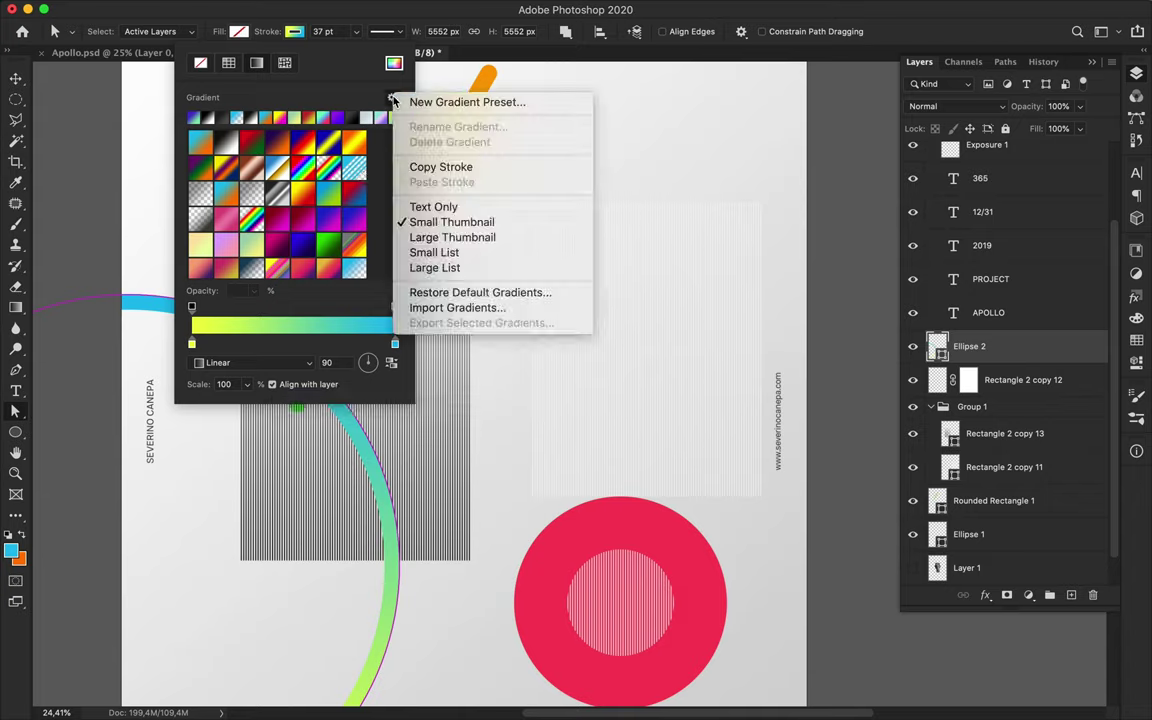
pyautogui.click(419, 102)
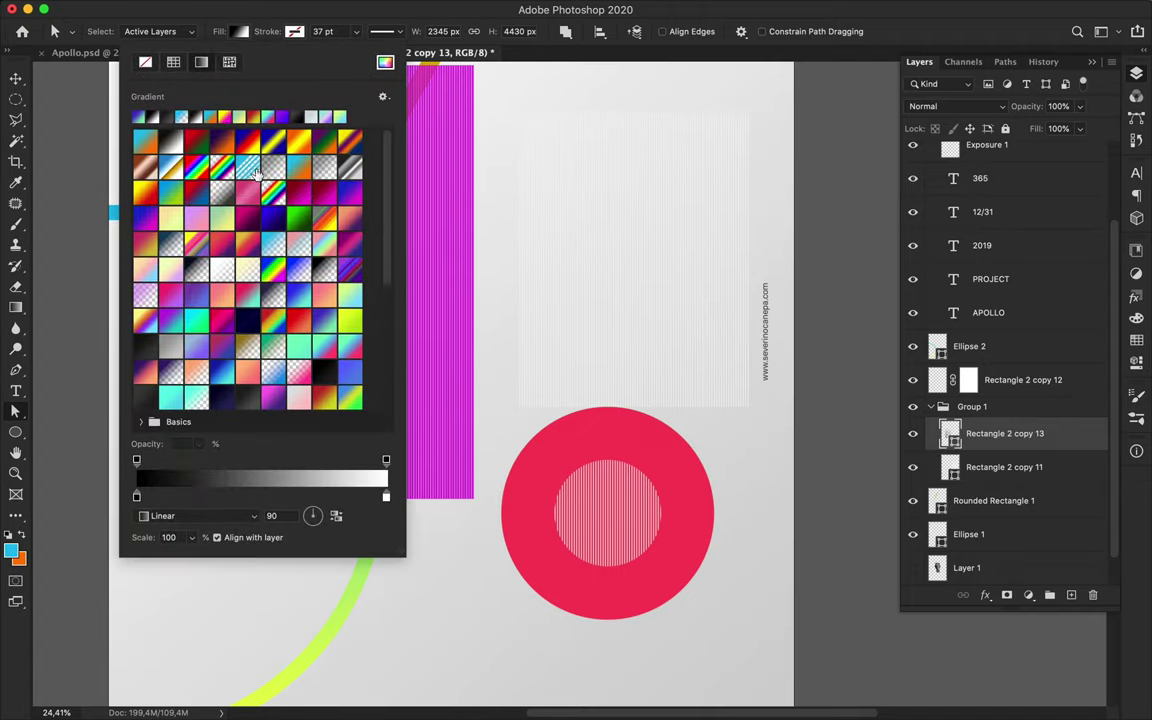
pyautogui.moveTo(597, 231); pyautogui.dragTo(699, 133)
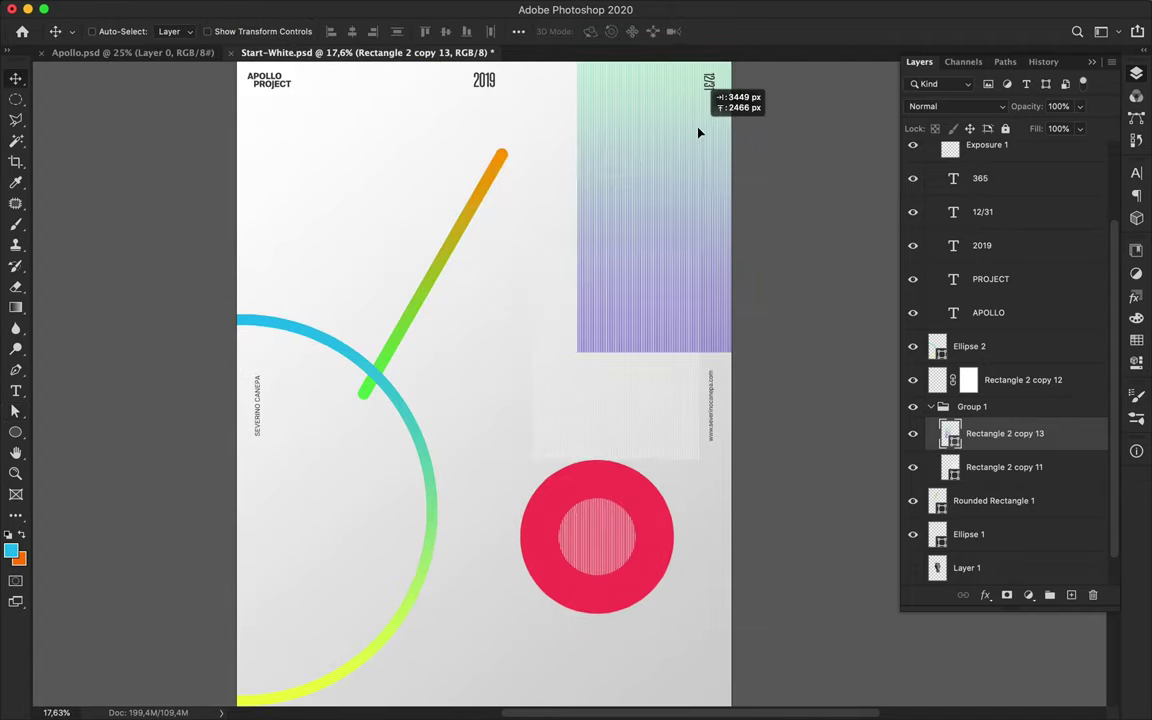
# Delete the gradient rectangle, save, and rotate the diagonal bar to a shallower angle
pyautogui.press('Delete')
pyautogui.hotkey('ctrl', 's')
pyautogui.keyDown('ctrl'); pyautogui.click(463, 239); pyautogui.keyUp('ctrl')
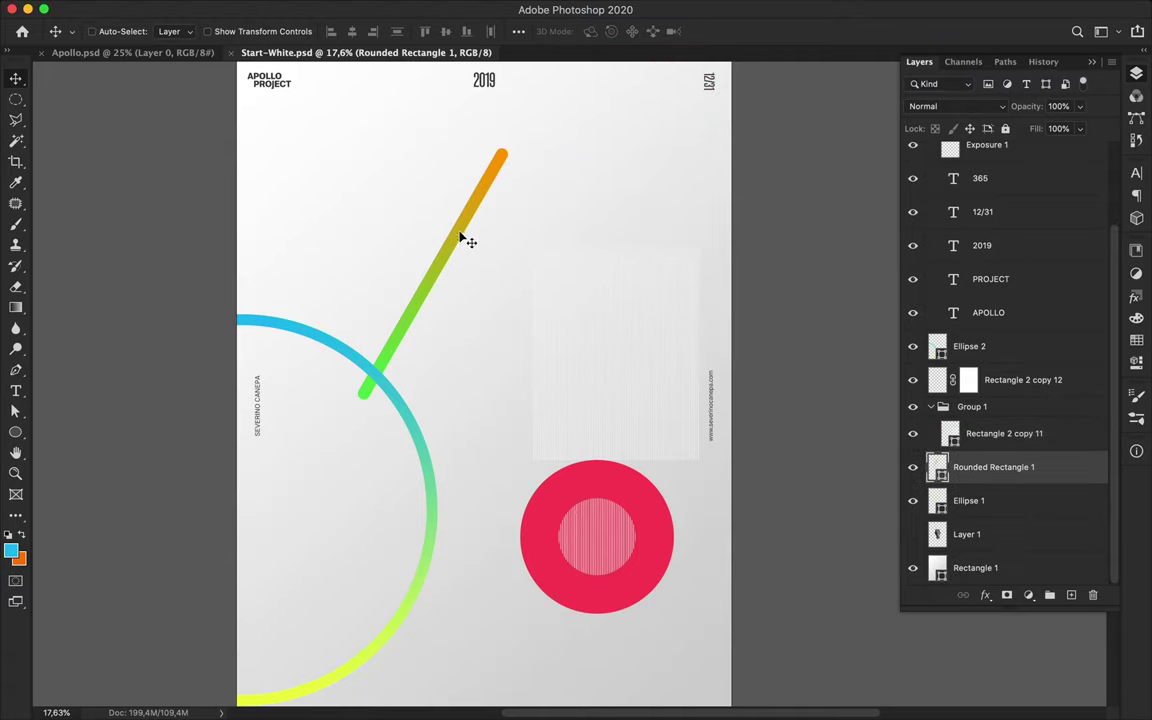
pyautogui.hotkey('ctrl', 't')
pyautogui.moveTo(509, 136); pyautogui.dragTo(545, 178)
pyautogui.press('Return')
# Collapse and hide the striped group
pyautogui.click(1004, 433)
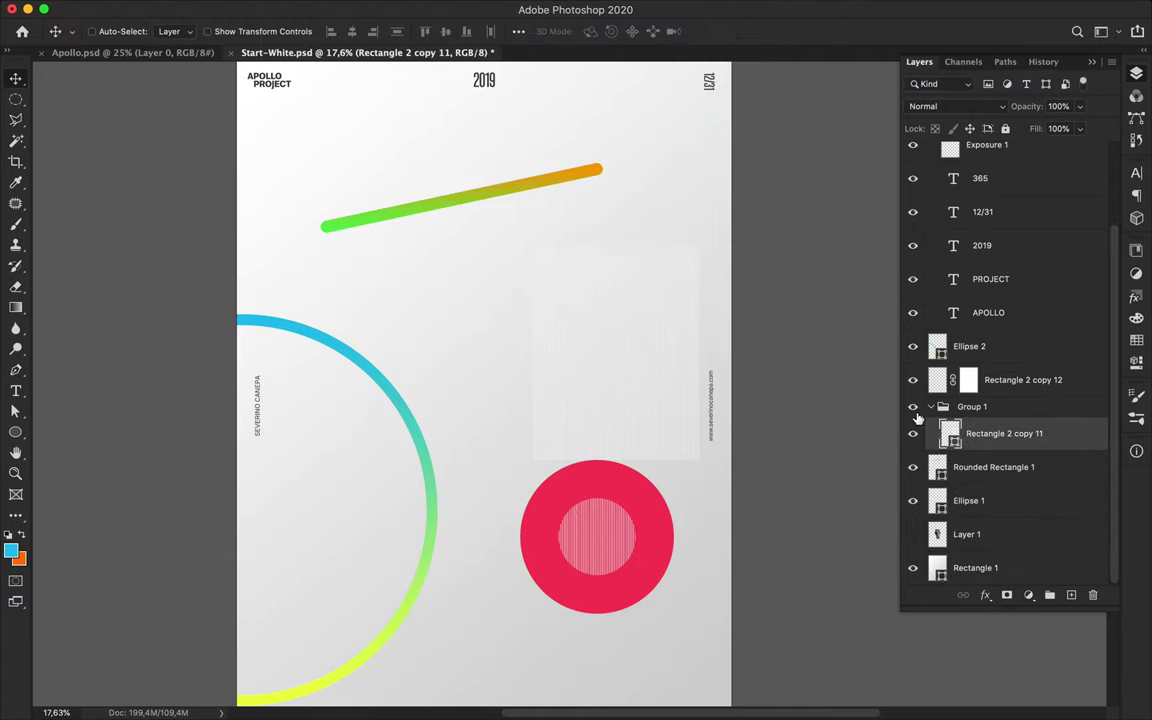
pyautogui.click(972, 407)
pyautogui.click(930, 407)
# Fill the red circle with a gradient whose left stop is pink
pyautogui.press('a')
pyautogui.click(597, 478)
pyautogui.click(240, 31)
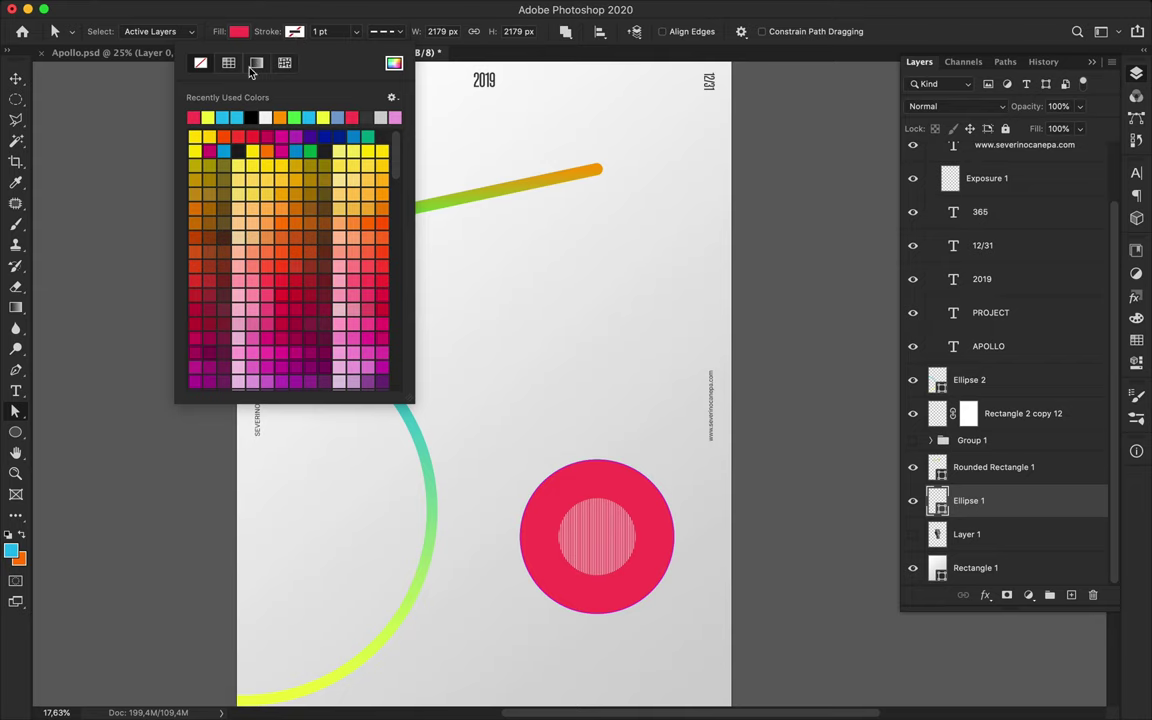
pyautogui.click(177, 62)
pyautogui.click(286, 191)
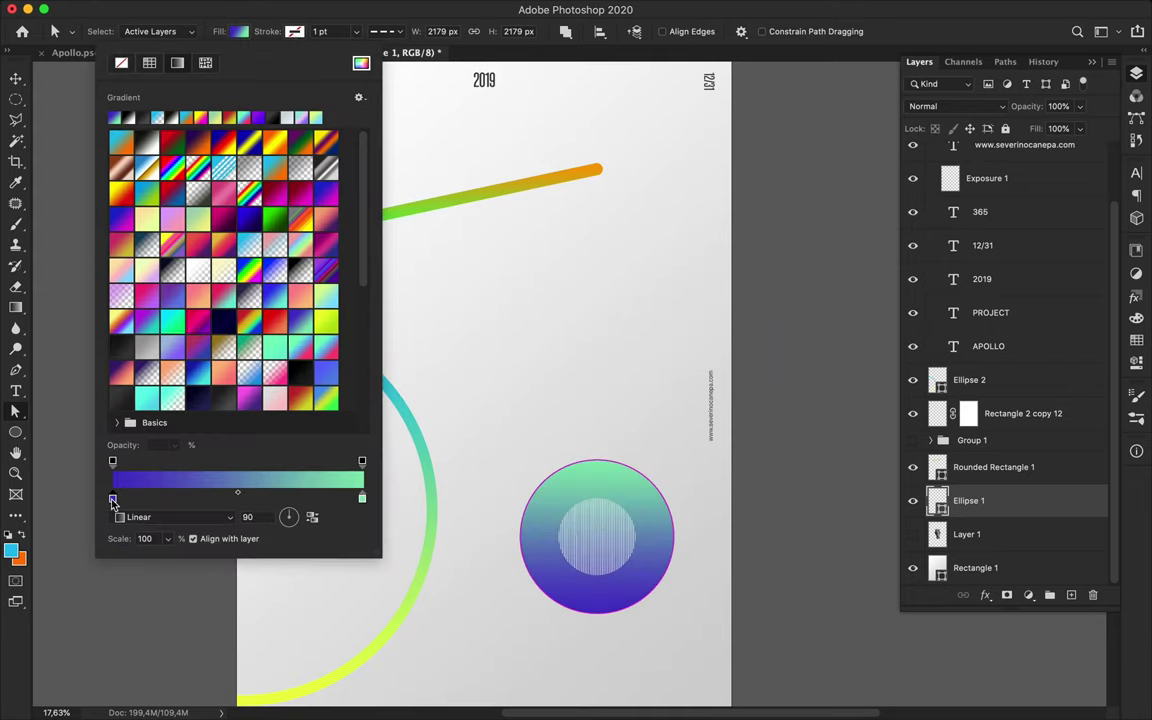
pyautogui.doubleClick(112, 500)
pyautogui.click(900, 245)
pyautogui.click(946, 221)
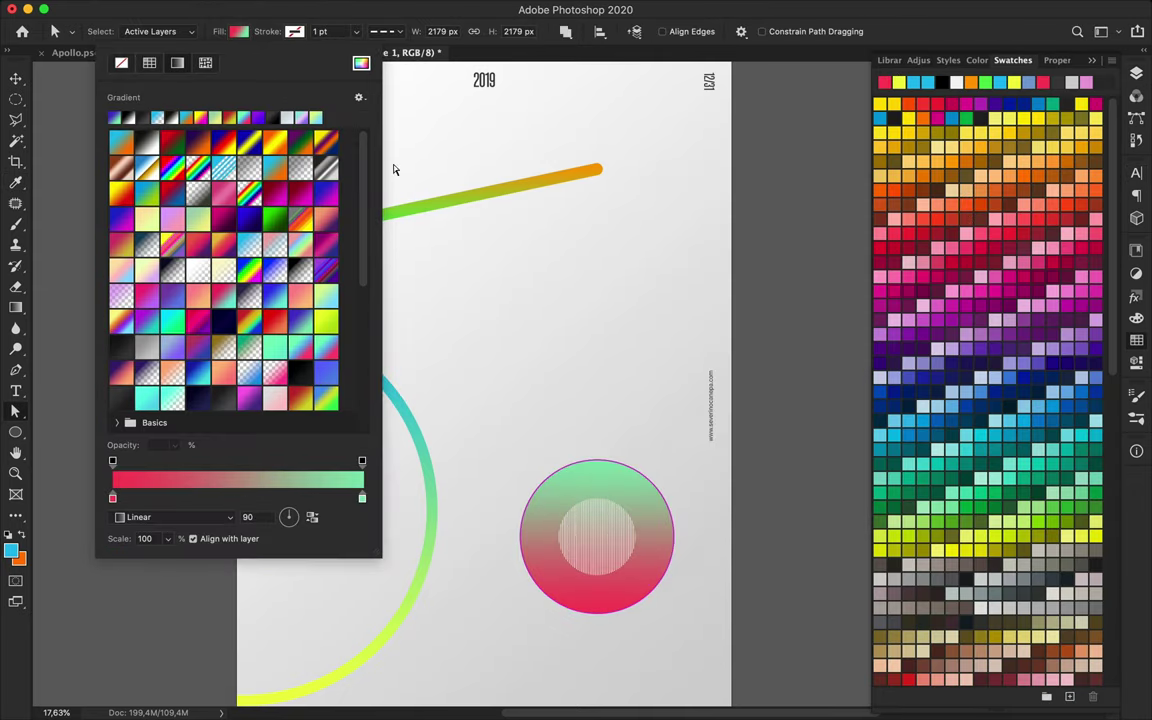
pyautogui.press('Return')
# Nudge the circle slightly higher and lengthen the diagonal bar toward the upper right
pyautogui.press('v')
pyautogui.hotkey('shift', 'Tab')
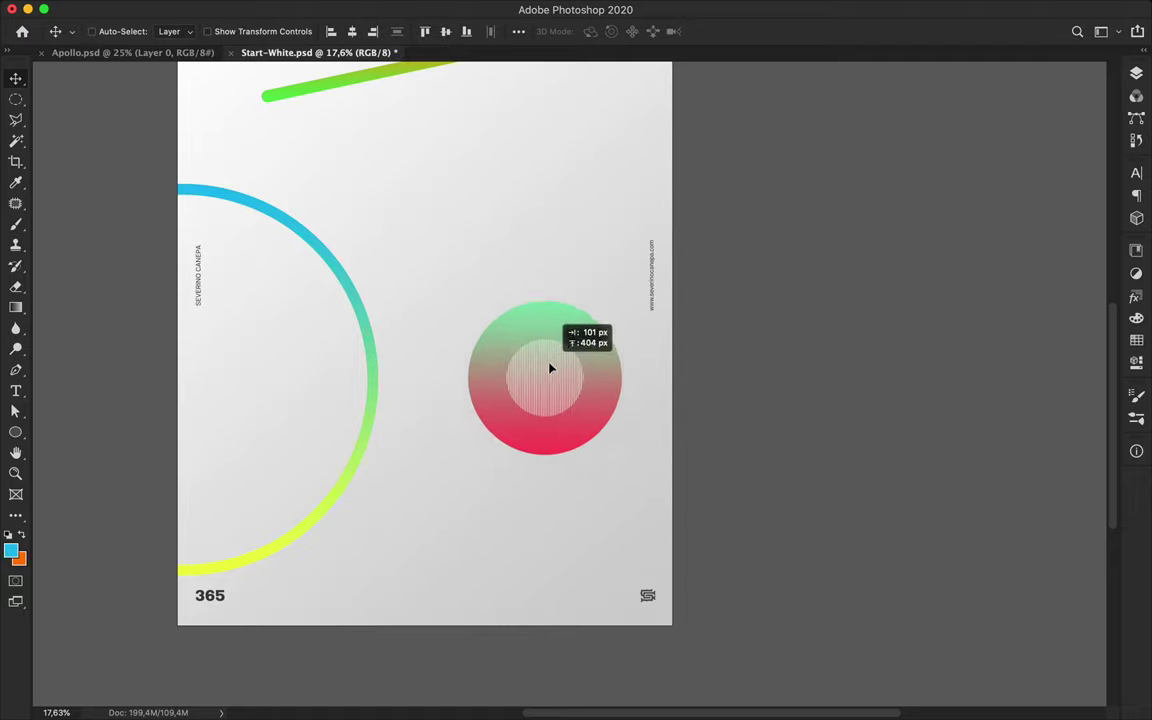
pyautogui.moveTo(570, 370); pyautogui.dragTo(566, 356)
pyautogui.press('super+0')
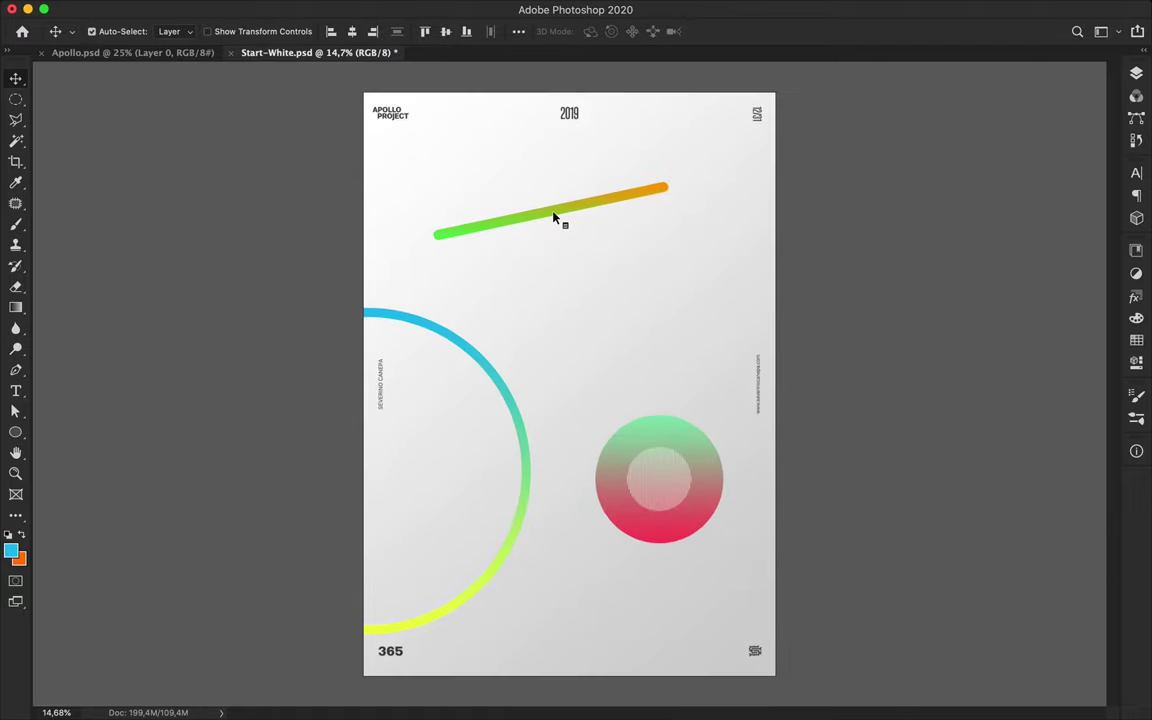
pyautogui.press('a')
pyautogui.click(555, 218)
pyautogui.moveTo(668, 200); pyautogui.dragTo(703, 188)
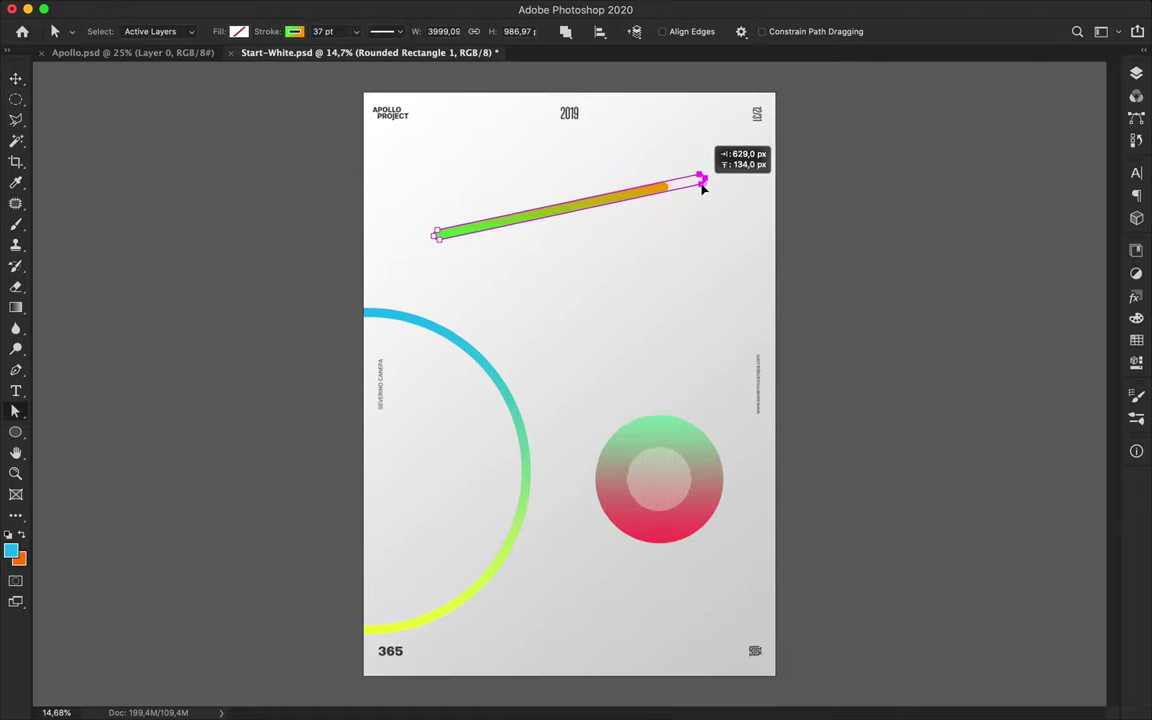
# Start a text layer above the ring
pyautogui.press('v')
pyautogui.press('t')
pyautogui.click(528, 290)
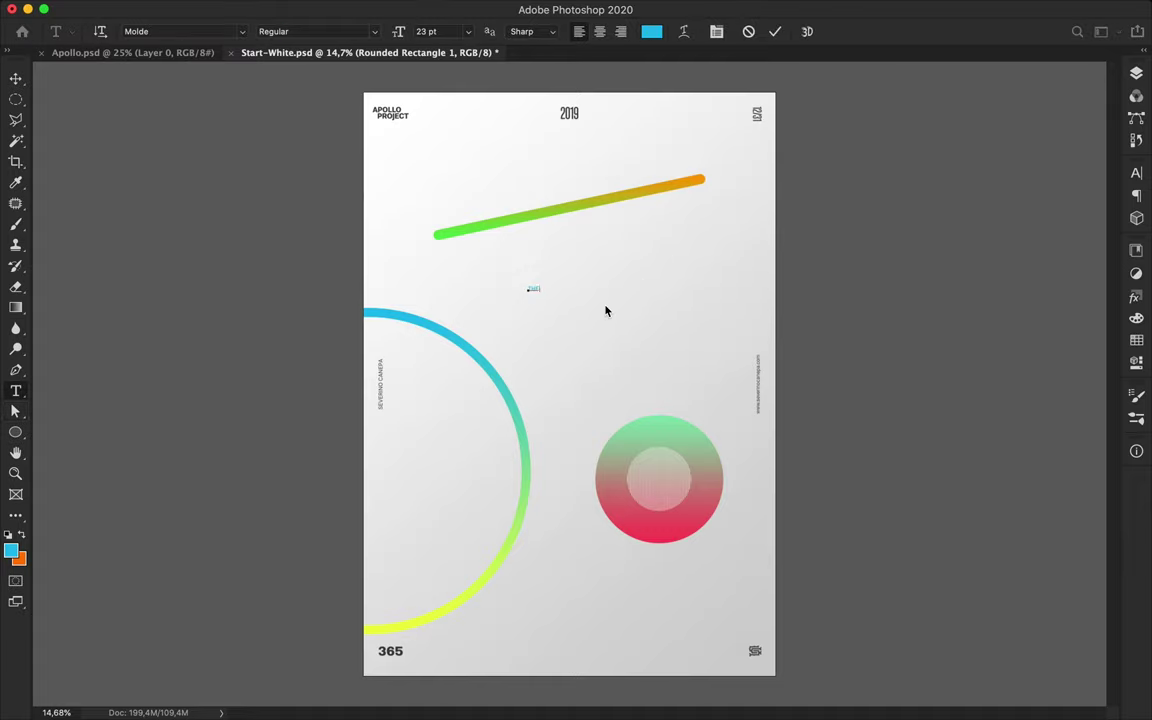
pyautogui.write('THE END')
# Enlarge the THE END text and set its letter spacing to -40
pyautogui.hotkey('ctrl', 't')
pyautogui.moveTo(551, 291); pyautogui.dragTo(669, 321)
pyautogui.press('Return')
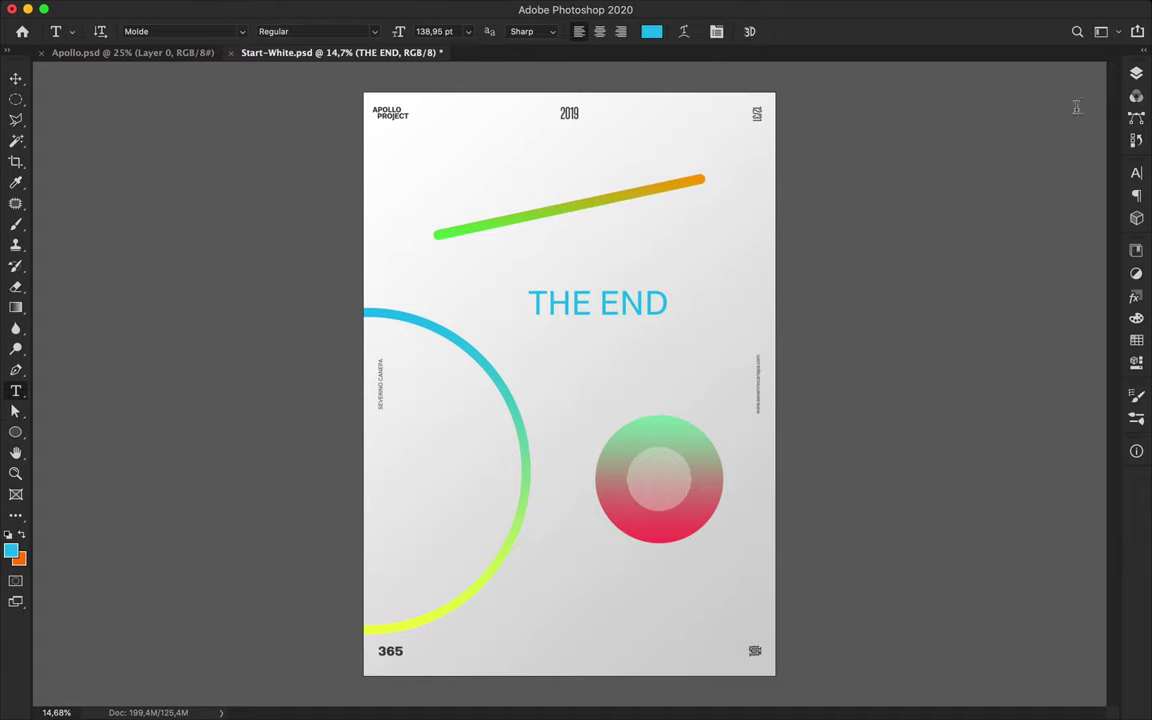
pyautogui.click(1136, 173)
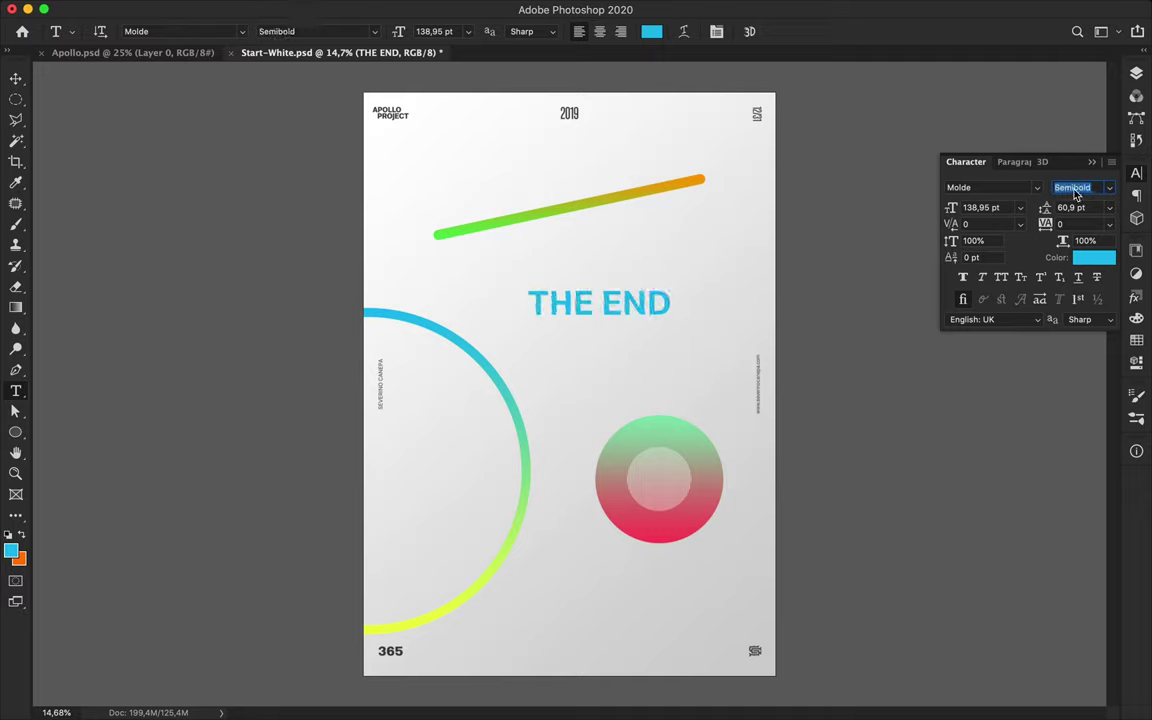
pyautogui.write('-40')
pyautogui.press('Return')
# Copy THE END near the bottom and colour it green sampled from the circle
pyautogui.press('v')
pyautogui.moveTo(586, 319)
pyautogui.mouseDown()
pyautogui.moveTo(648, 267)
pyautogui.moveTo(634, 613)
pyautogui.mouseUp()
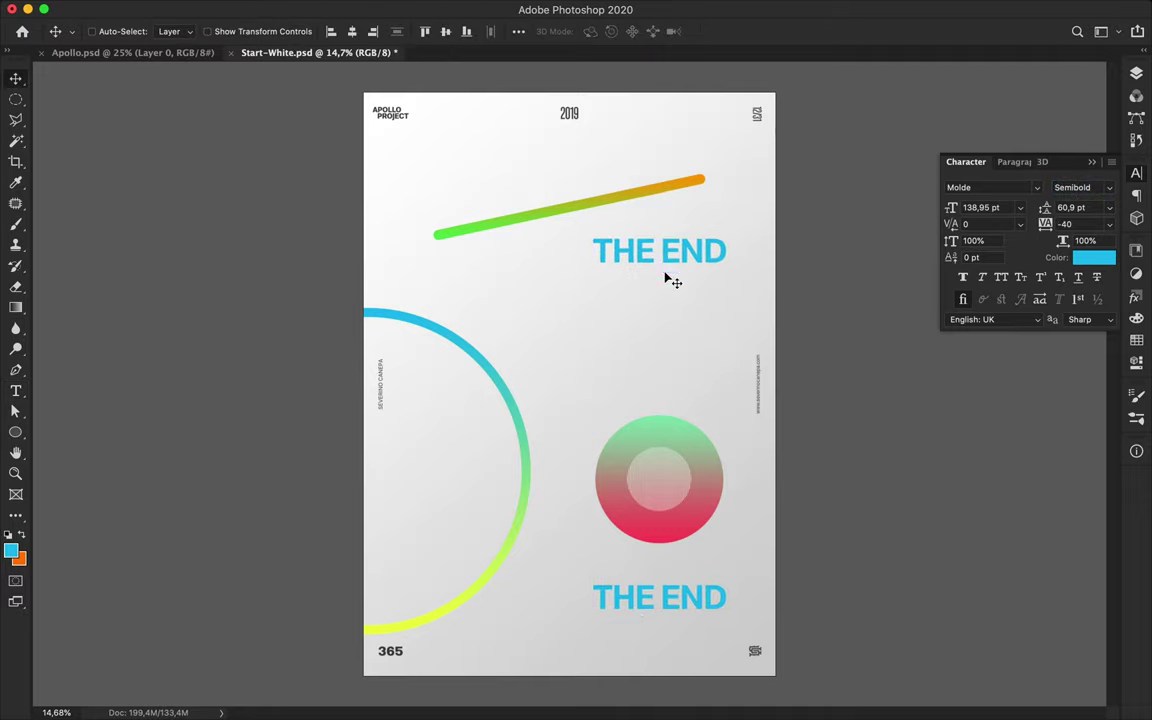
pyautogui.press('t')
pyautogui.click(651, 31)
pyautogui.moveTo(776, 195); pyautogui.dragTo(812, 195)
pyautogui.click(663, 424)
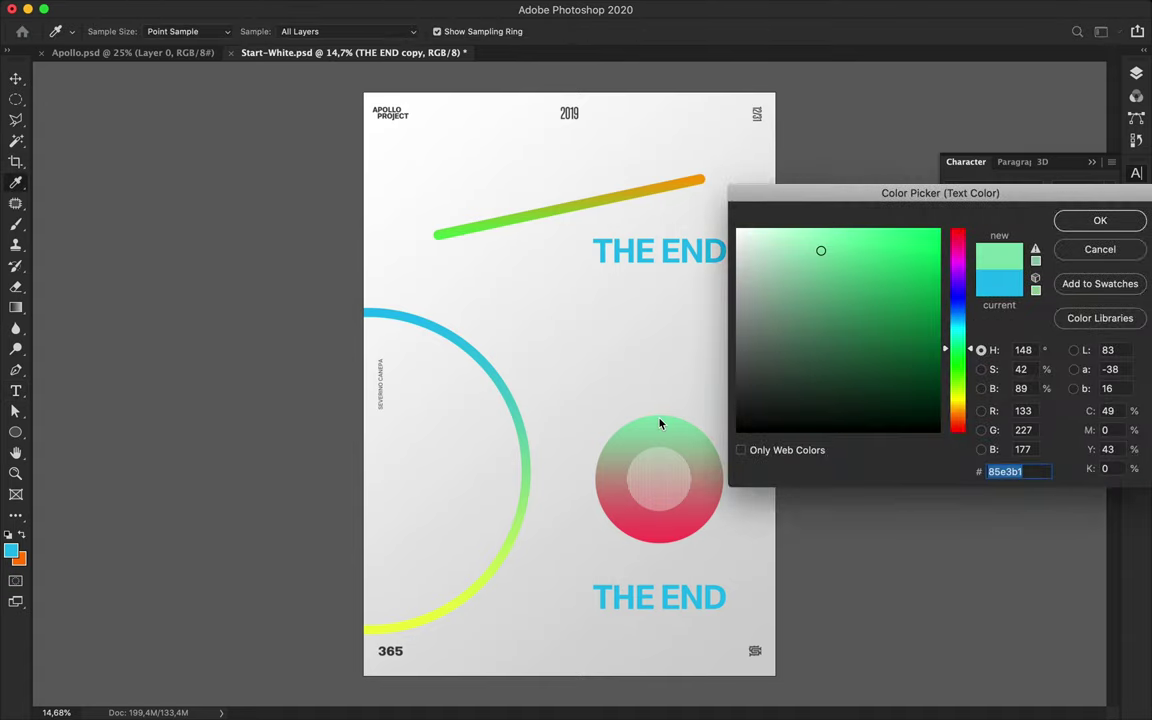
pyautogui.click(1131, 221)
pyautogui.press('v')
# Sample the circle's red as the shape fill colour
pyautogui.press('u')
pyautogui.press('i')
pyautogui.click(643, 522)
# Draw a red block over the bottom THE END and move it beneath the text layer
pyautogui.press('u')
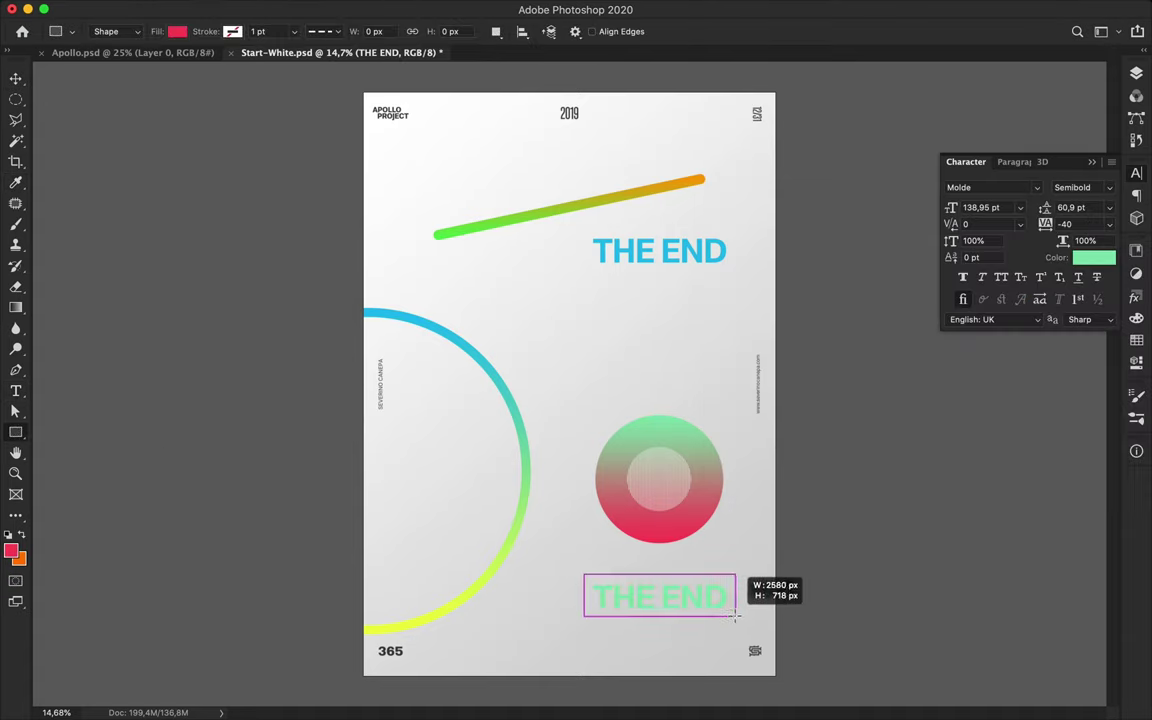
pyautogui.moveTo(735, 617); pyautogui.dragTo(735, 620)
pyautogui.press('v')
pyautogui.moveTo(975, 467); pyautogui.dragTo(1005, 485)
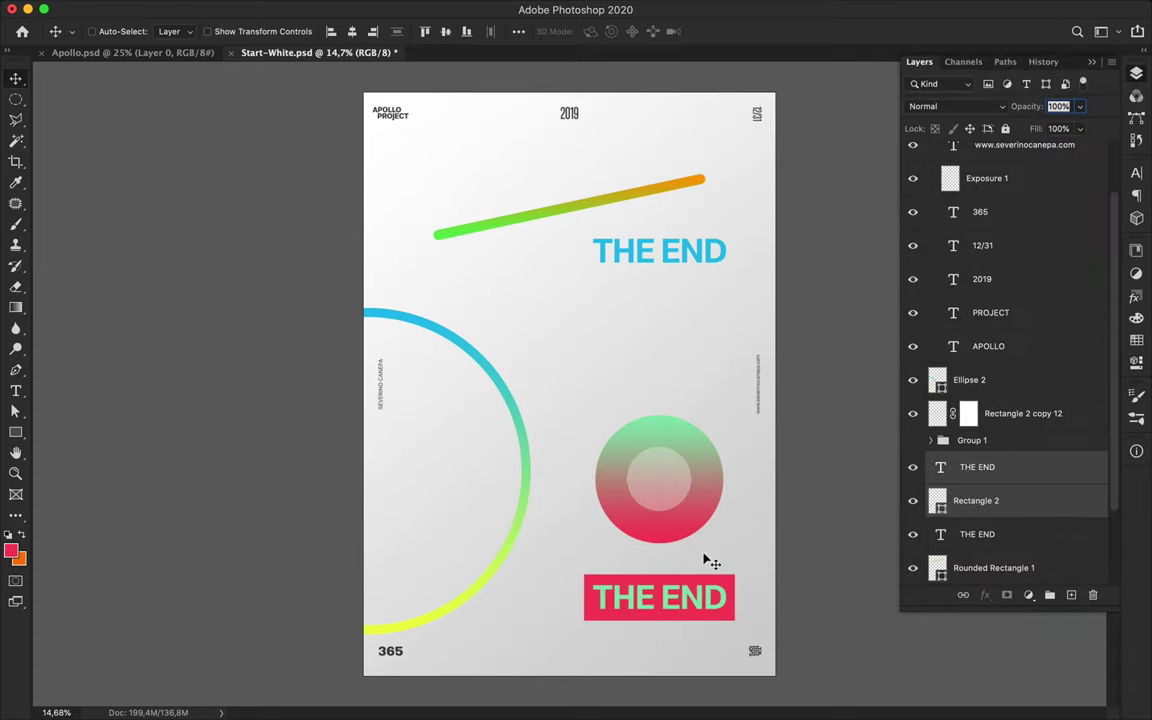
# Add a new 'THE END' text layer in the Expanded-Semibold font style
pyautogui.press('t')
pyautogui.click(481, 297)
pyautogui.write('THE END')
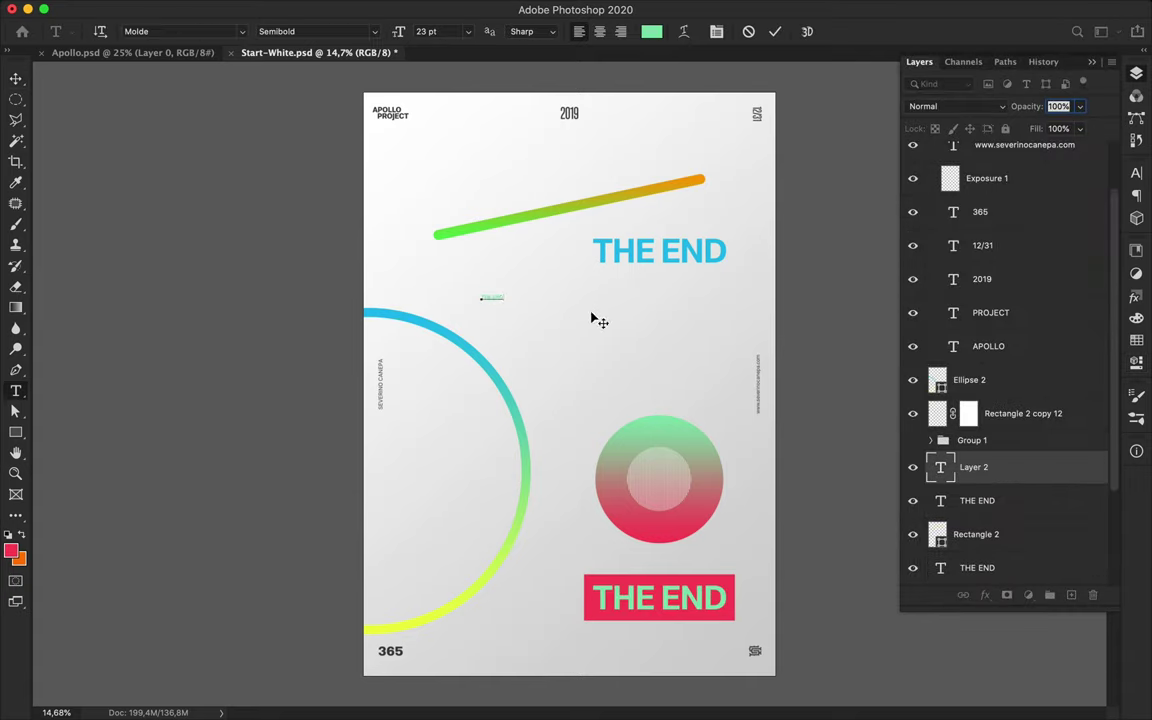
pyautogui.click(1072, 185)
pyautogui.click(1040, 575)
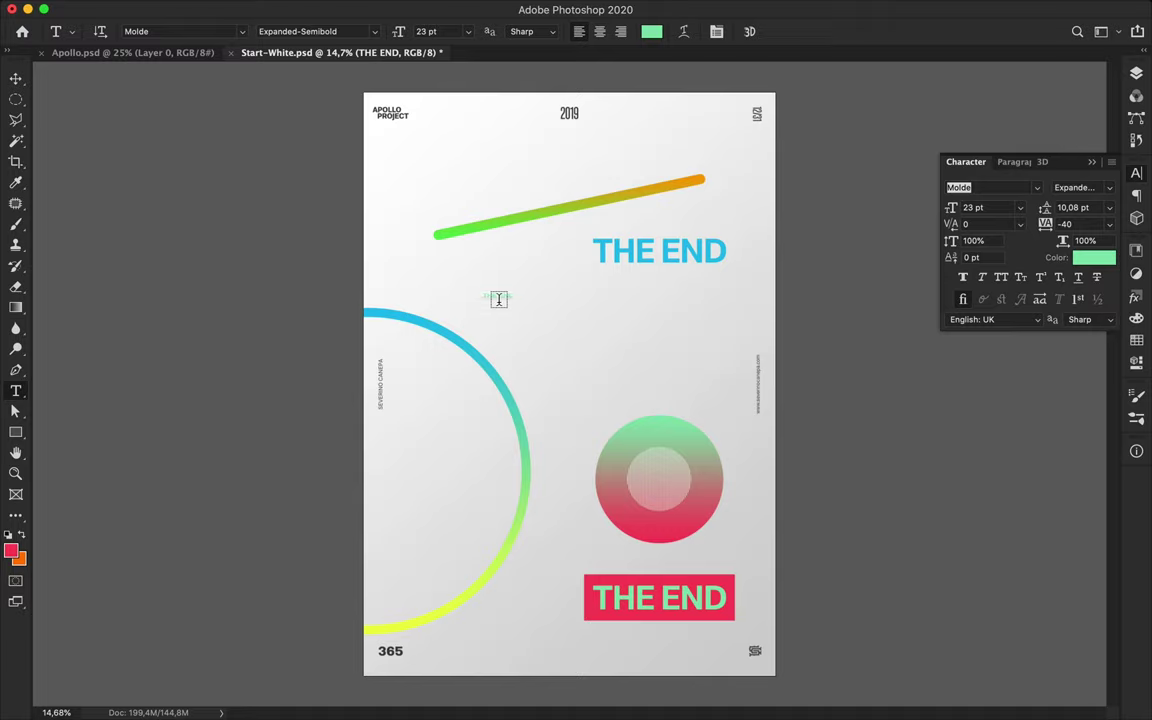
pyautogui.hotkey('ctrl', 'Return')
# Position the small THE END just below the green line and make a second copy lower down
pyautogui.press('v')
pyautogui.scroll(2, 634, 356)
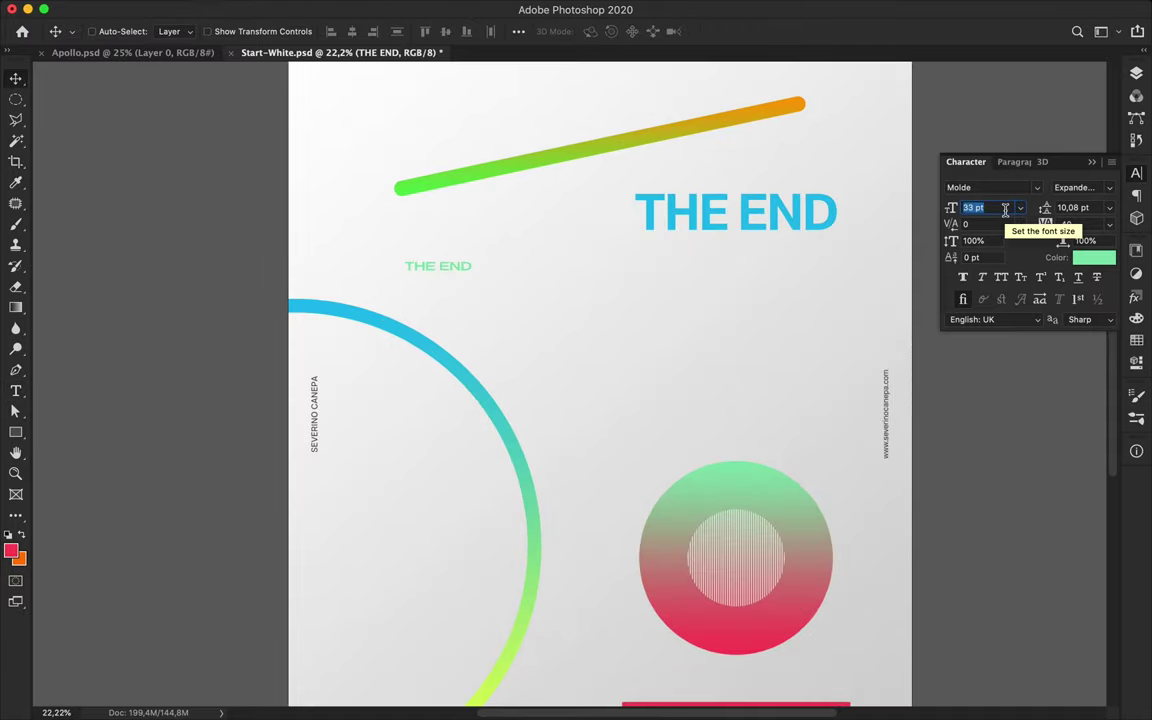
pyautogui.write('43')
pyautogui.moveTo(481, 268); pyautogui.dragTo(714, 229)
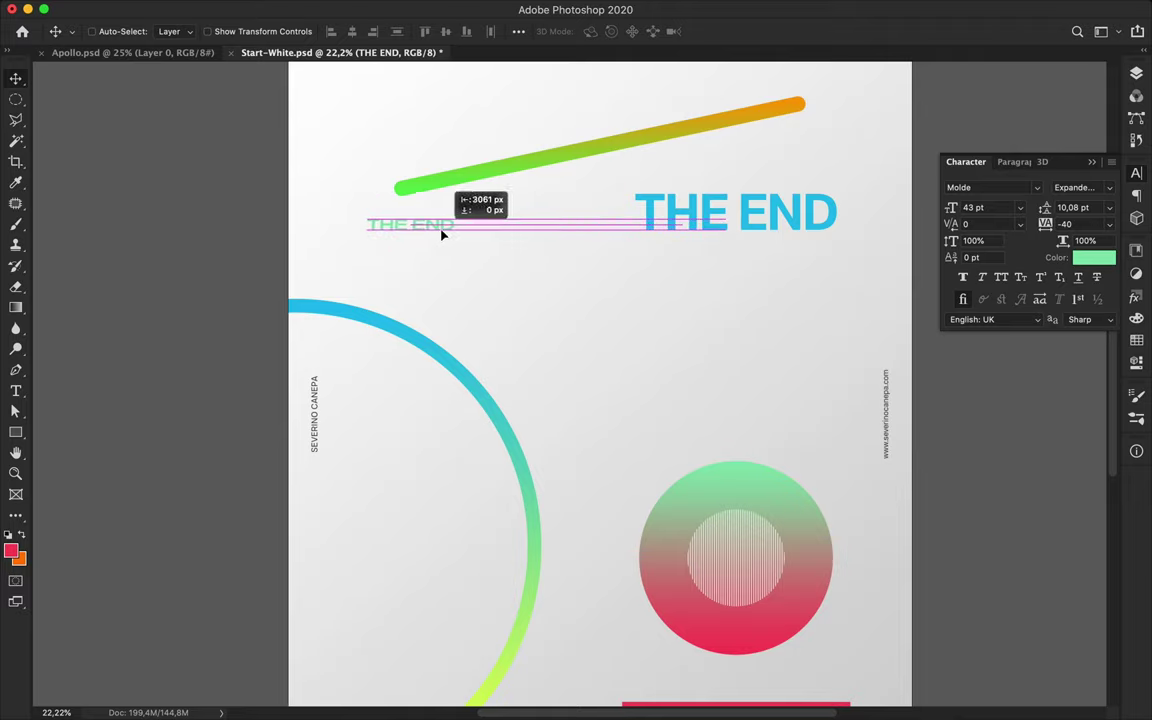
pyautogui.moveTo(714, 229); pyautogui.dragTo(447, 231)
pyautogui.scroll(-2, 486, 279)
pyautogui.scroll(3, 484, 278)
pyautogui.scroll(-2, 406, 290)
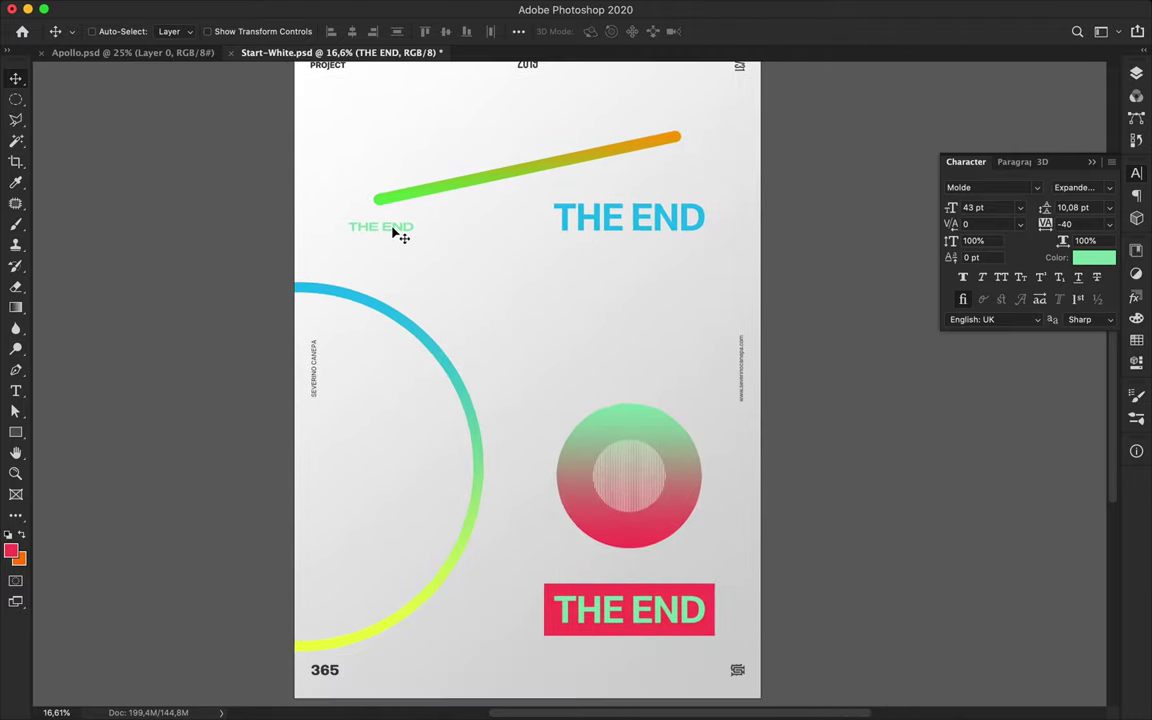
pyautogui.click(1080, 187)
pyautogui.scroll(10, 1000, 250)
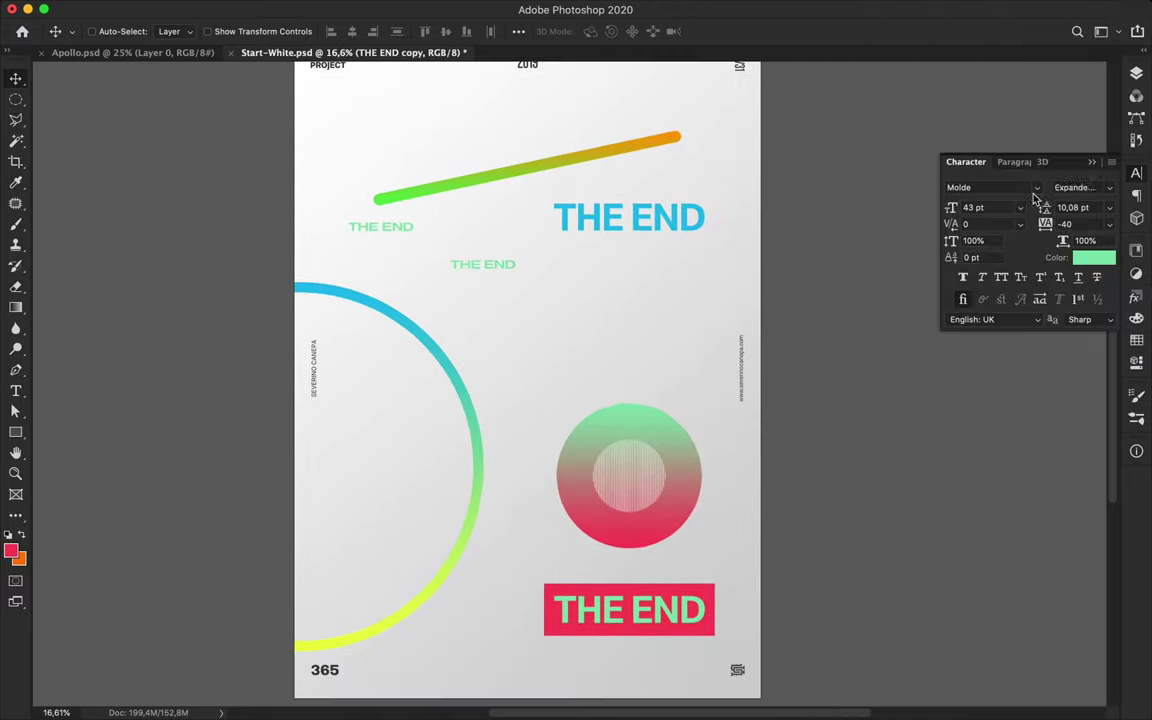
# Switch the copy to the Compressed style, enlarge it about seven times, and shift it down-left
pyautogui.click(1000, 188)
pyautogui.hotkey('ctrl', 't')
pyautogui.moveTo(469, 271); pyautogui.dragTo(588, 357)
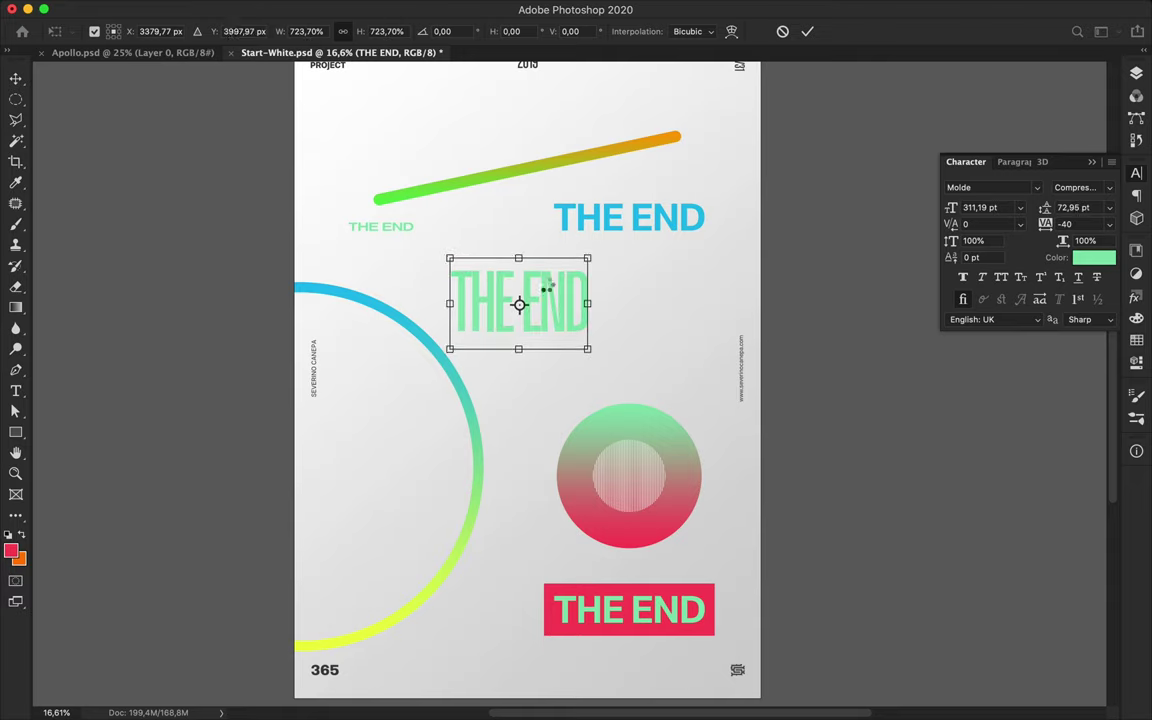
pyautogui.press('Return')
pyautogui.moveTo(549, 311)
pyautogui.mouseDown()
pyautogui.moveTo(449, 470)
pyautogui.moveTo(641, 342)
pyautogui.moveTo(561, 288)
pyautogui.moveTo(591, 328)
pyautogui.mouseUp()
# Change the enlarged THE END's text colour to yellow
pyautogui.press('t')
pyautogui.click(1094, 257)
pyautogui.click(312, 638)
pyautogui.click(1089, 222)
# Move the yellow THE END under the blue title and resize it to the title's width
pyautogui.press('v')
pyautogui.moveTo(677, 458); pyautogui.dragTo(658, 290)
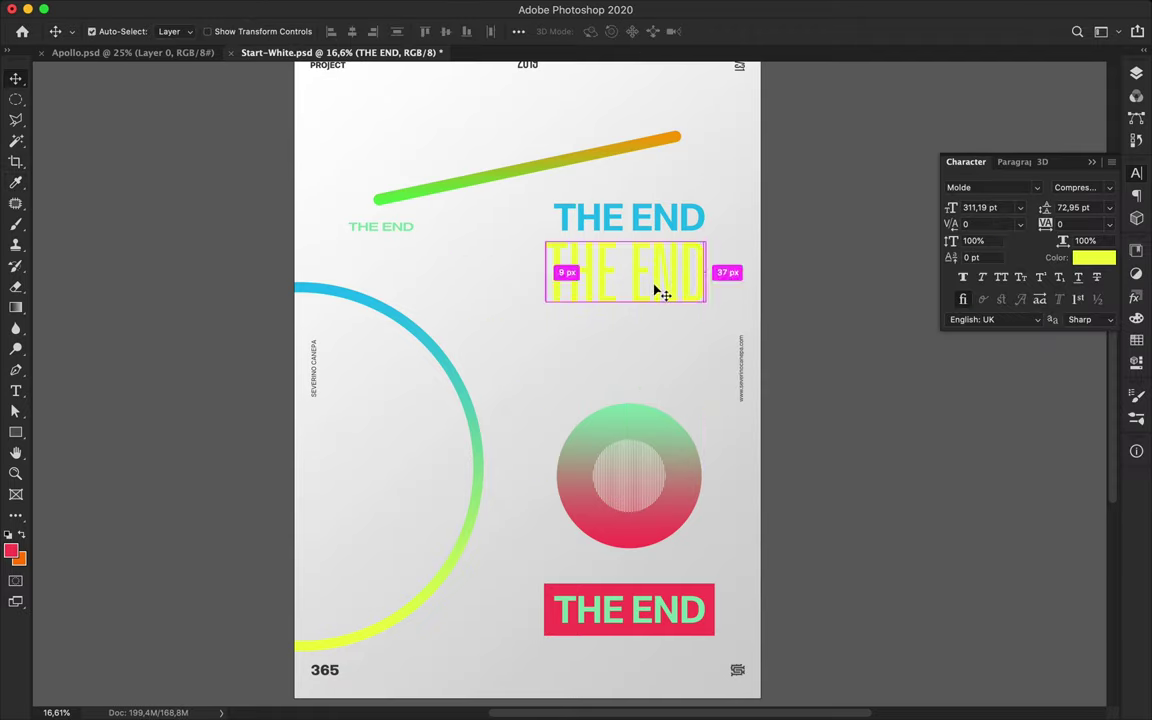
pyautogui.hotkey('ctrl', 't')
pyautogui.moveTo(553, 274); pyautogui.dragTo(549, 274)
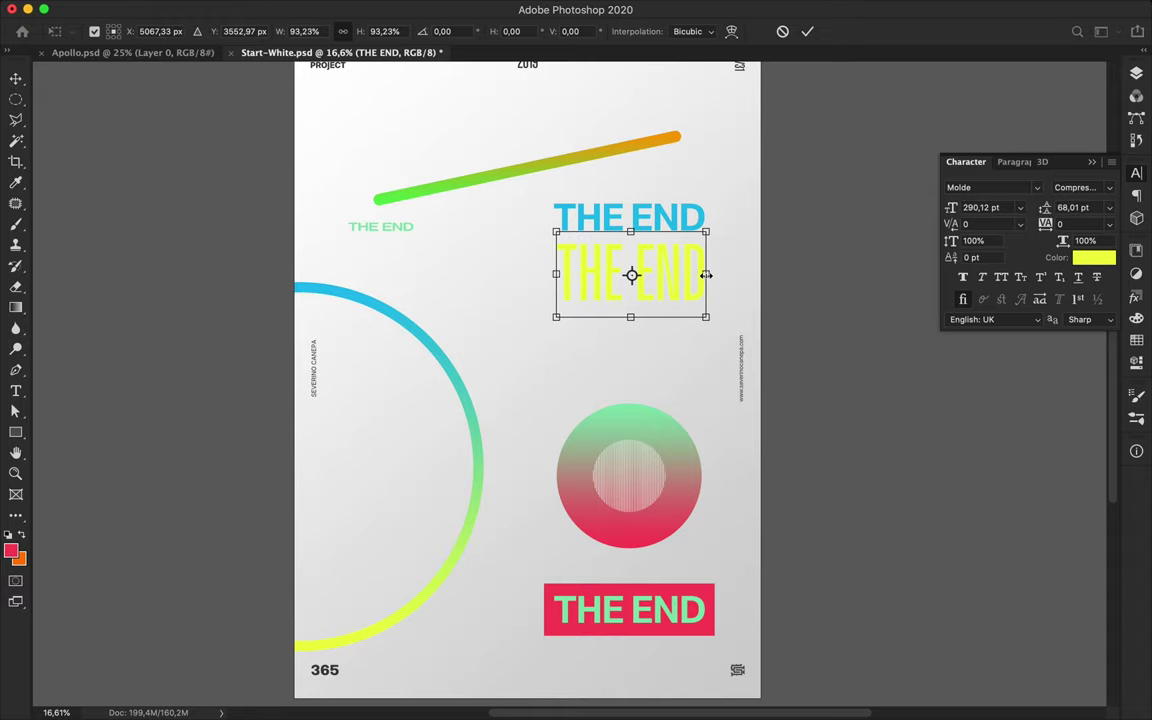
pyautogui.press('Return')
pyautogui.moveTo(676, 263); pyautogui.dragTo(670, 284)
pyautogui.press('u')
pyautogui.click(178, 31)
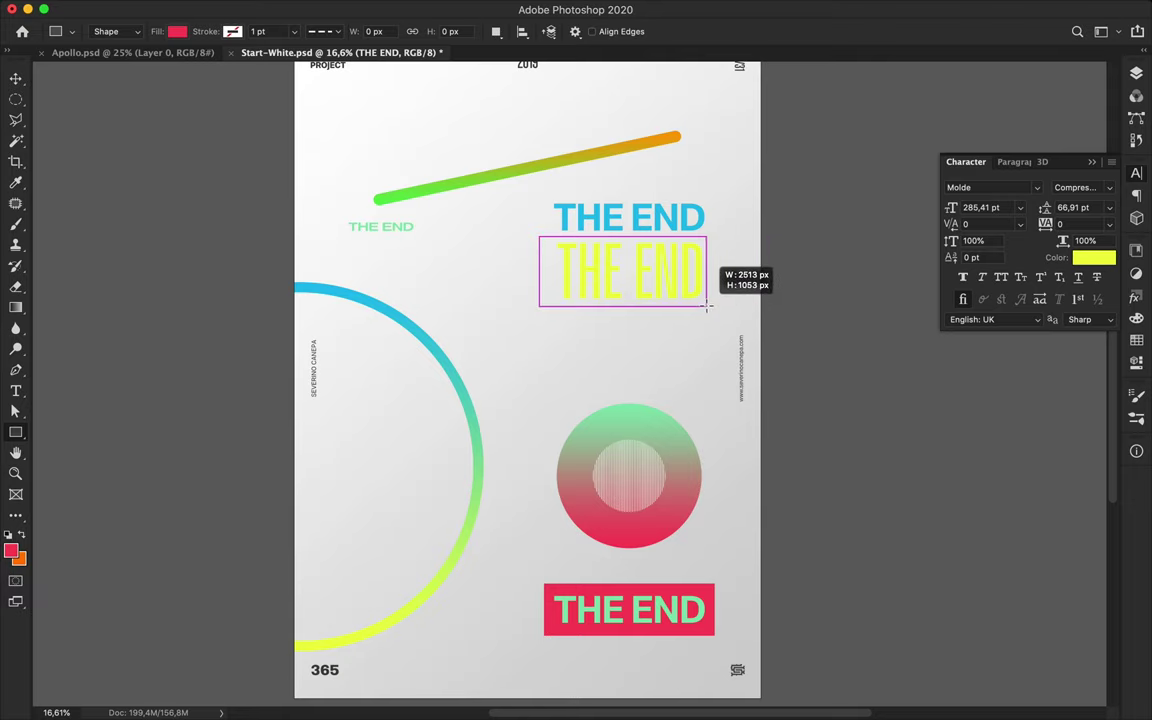
# Draw a cyan block over the yellow THE END and place it beneath the text layer
pyautogui.moveTo(706, 307); pyautogui.dragTo(708, 306)
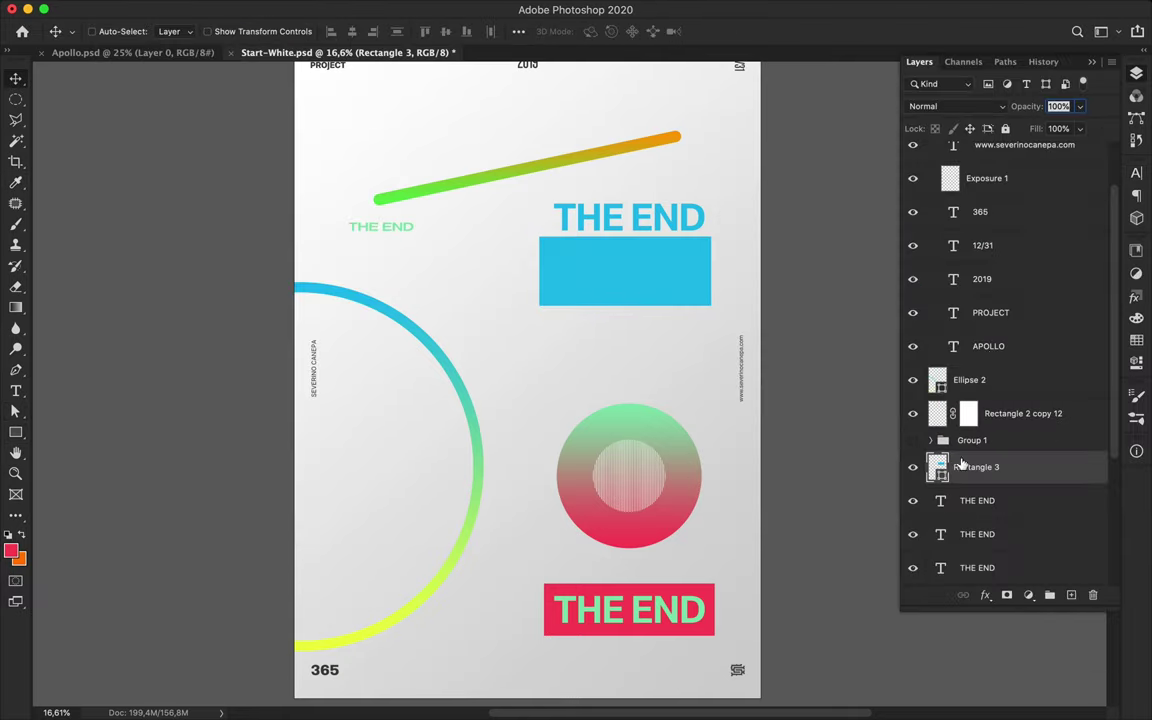
pyautogui.moveTo(960, 465); pyautogui.dragTo(960, 512)
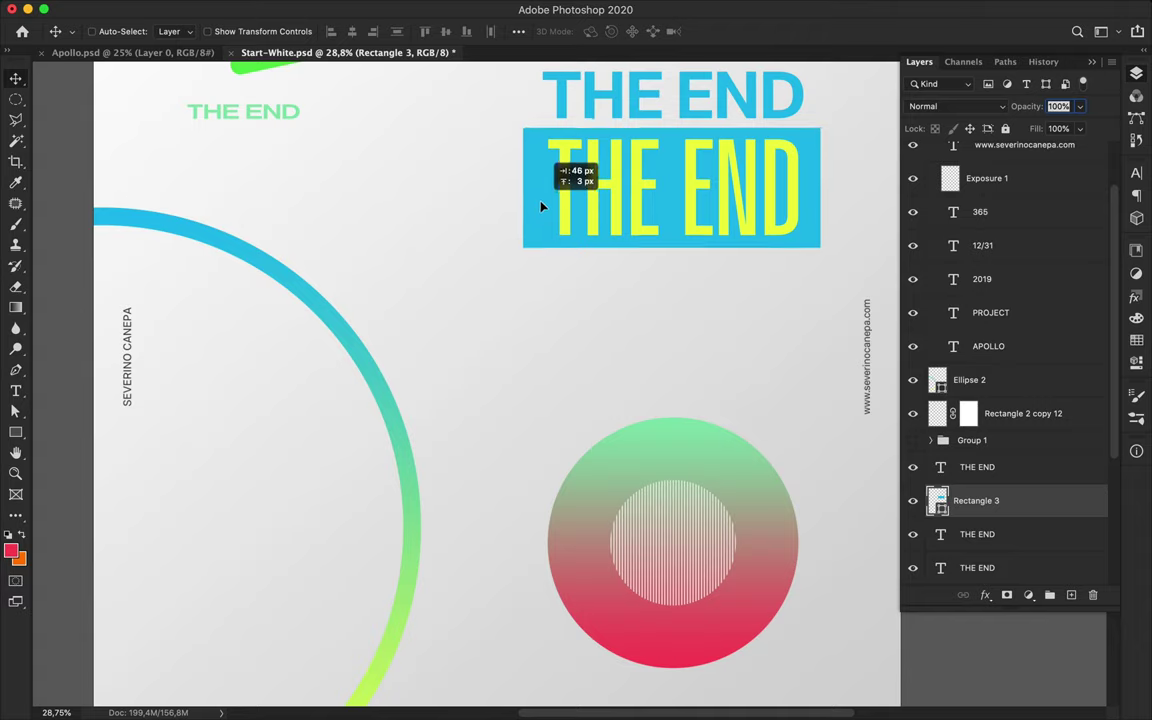
pyautogui.scroll(3, 486, 179)
pyautogui.scroll(-1, 458, 247)
pyautogui.scroll(-2, 458, 247)
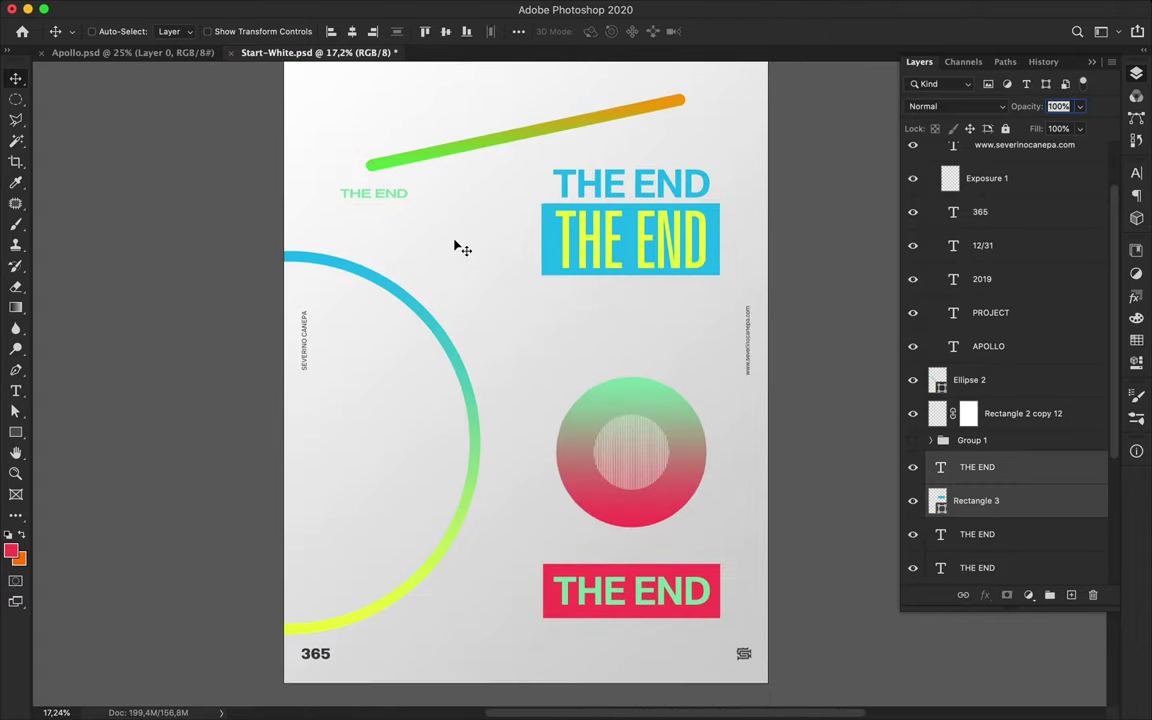
pyautogui.scroll(-5, 1003, 489)
# Duplicate the statue and shrink the copy to sit beside the yellow block
pyautogui.click(912, 537)
pyautogui.hotkey('ctrl', 'j')
pyautogui.click(912, 567)
pyautogui.hotkey('ctrl', 't')
pyautogui.moveTo(610, 462); pyautogui.dragTo(505, 218)
pyautogui.press('Return')
# Clip a red rectangle to the small statue with Lighten blending
pyautogui.press('u')
pyautogui.moveTo(538, 283); pyautogui.dragTo(538, 283)
pyautogui.press('v')
pyautogui.keyDown('alt'); pyautogui.click(935, 551); pyautogui.keyUp('alt')
pyautogui.click(955, 106)
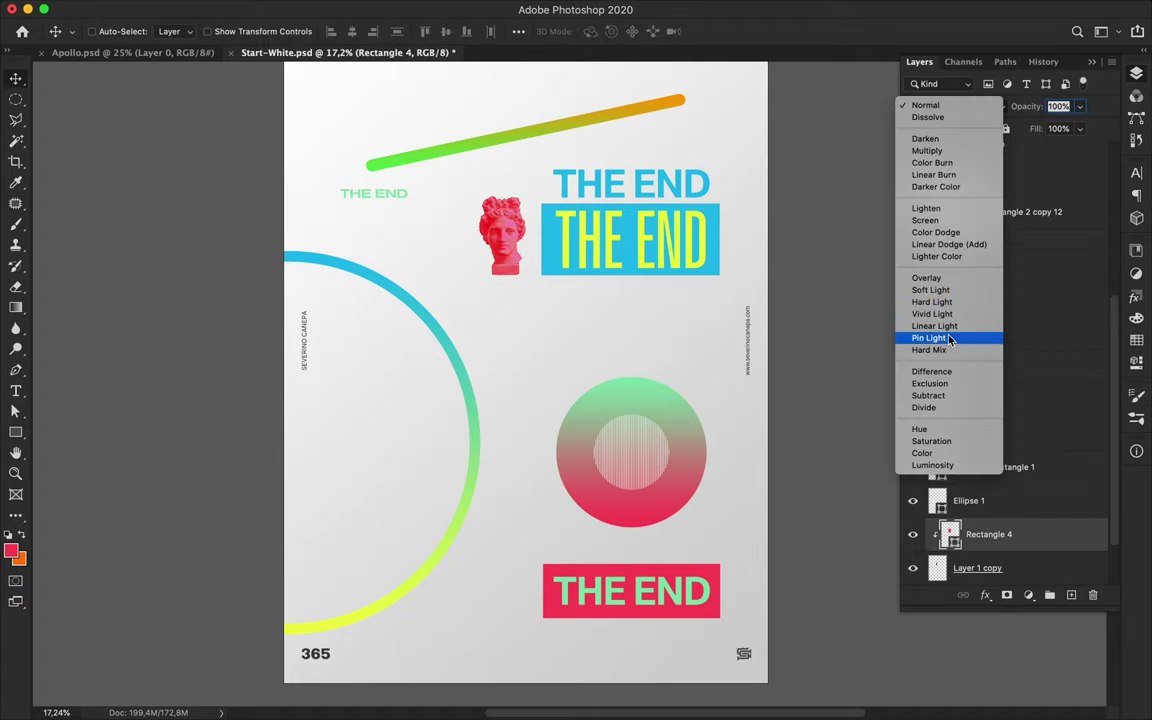
pyautogui.click(927, 209)
# Duplicate the small statue and move the copy to the right page edge
pyautogui.scroll(-2, 1026, 506)
pyautogui.keyDown('shift'); pyautogui.click(1000, 501); pyautogui.keyUp('shift')
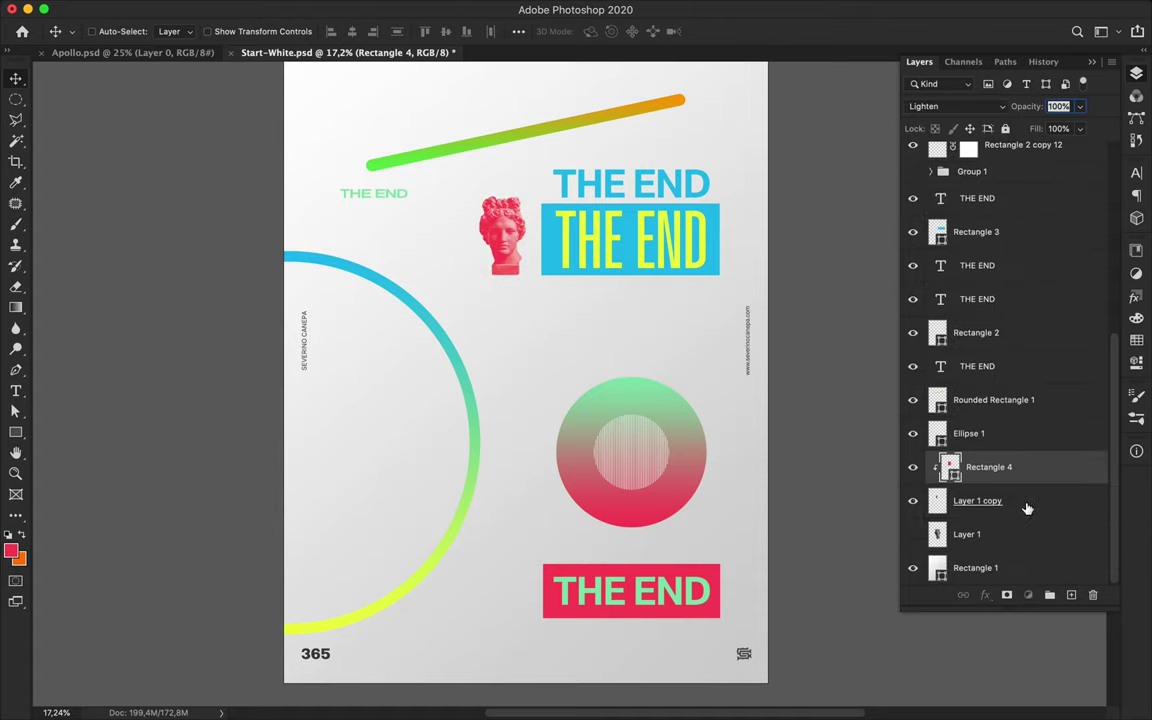
pyautogui.moveTo(503, 231); pyautogui.dragTo(505, 240)
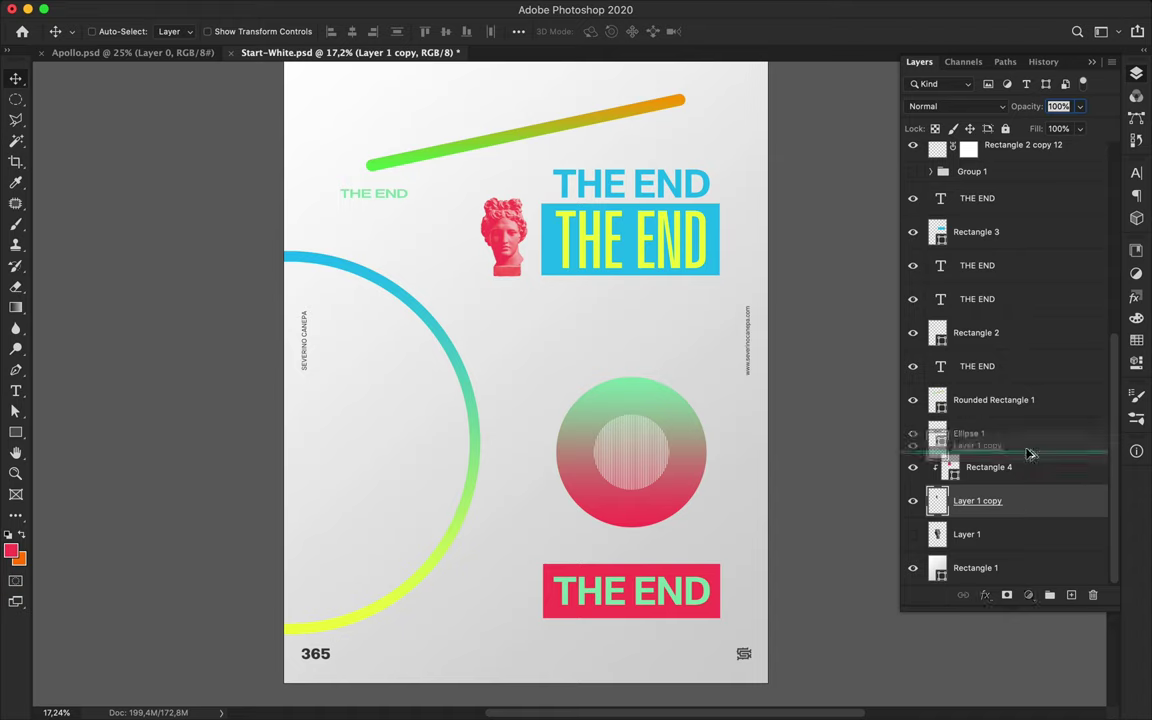
pyautogui.moveTo(977, 501); pyautogui.dragTo(1000, 458)
pyautogui.moveTo(505, 235); pyautogui.dragTo(740, 225)
# Clip a cyan rectangle to the right statue and set it to Screen blending
pyautogui.press('u')
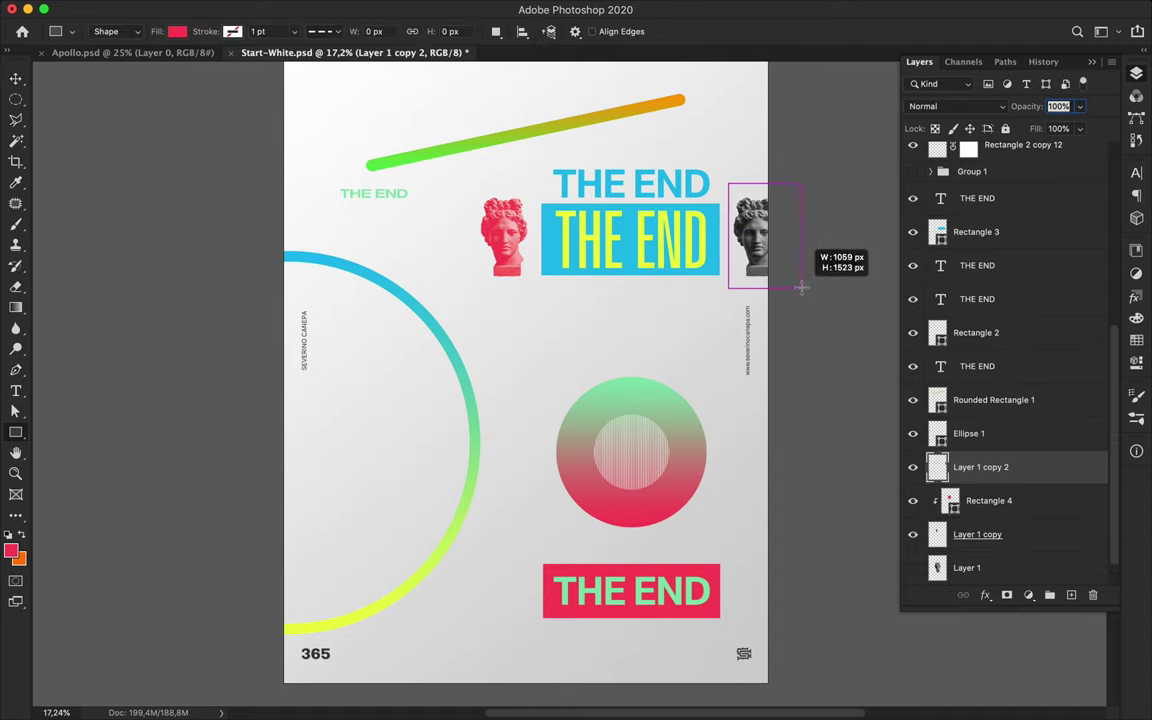
pyautogui.moveTo(801, 288); pyautogui.dragTo(800, 284)
pyautogui.click(177, 31)
pyautogui.click(340, 57)
pyautogui.click(670, 168)
pyautogui.press('Return')
pyautogui.press('v')
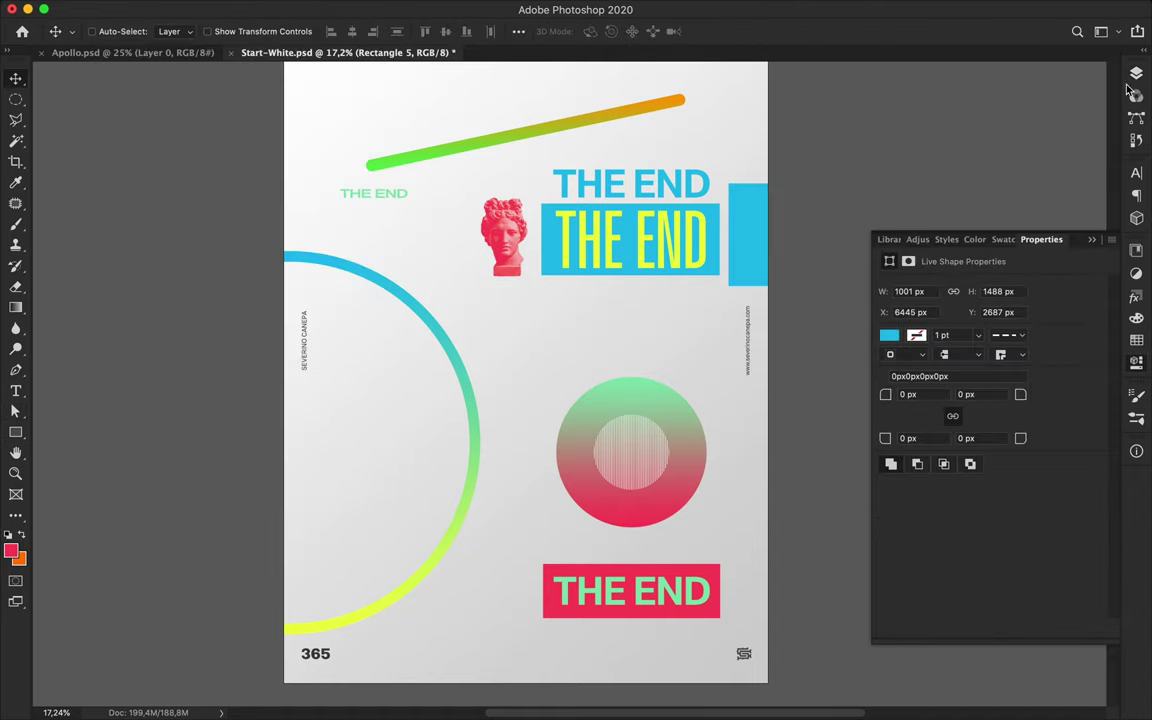
pyautogui.click(1136, 75)
pyautogui.click(950, 106)
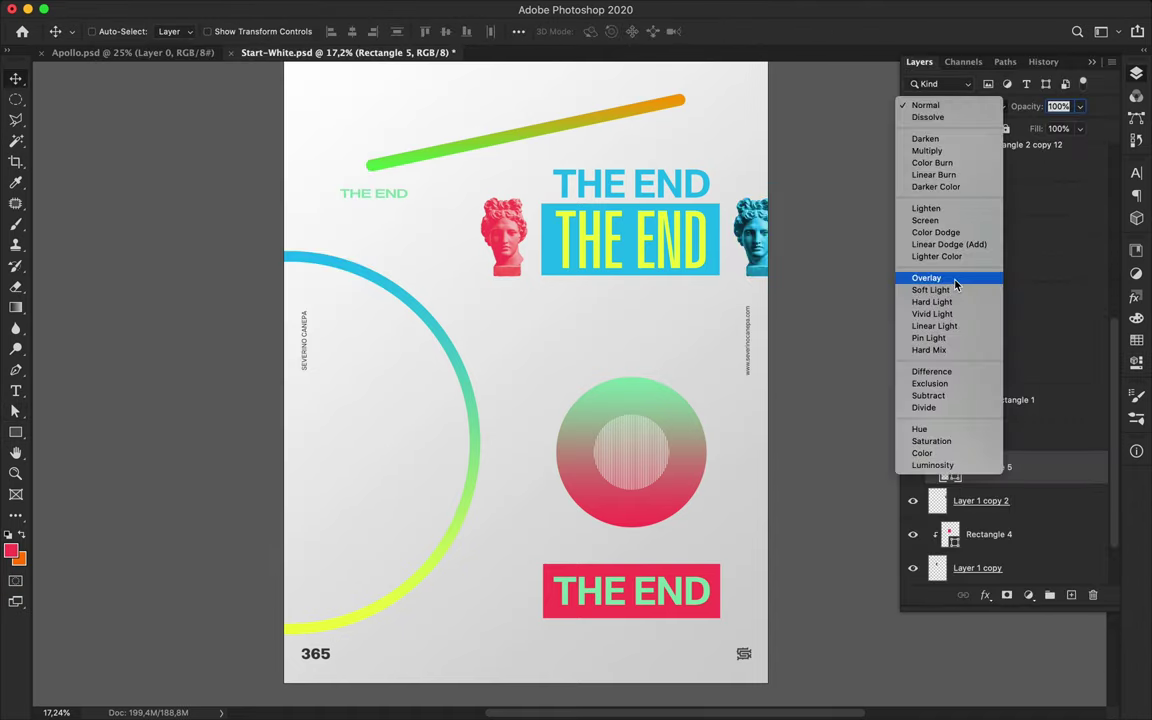
pyautogui.click(925, 220)
pyautogui.scroll(-1, 705, 352)
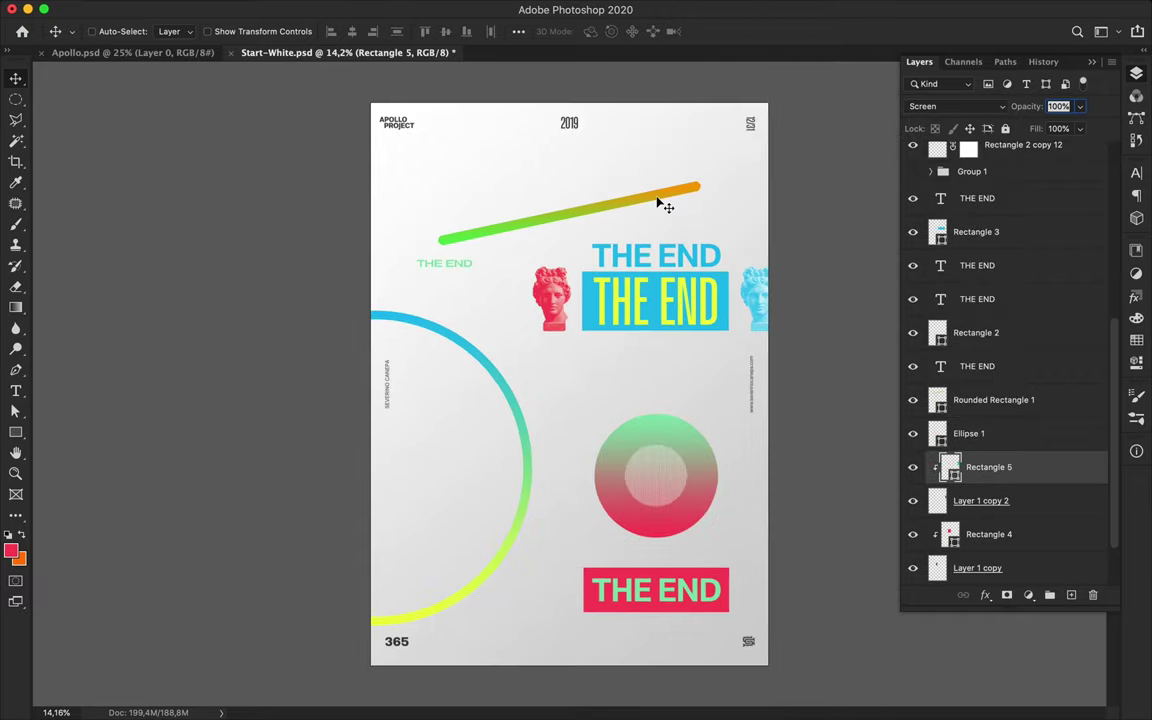
# Merge the bottom THE END with its red block, copy a strip to a new layer, and slide it down
pyautogui.scroll(-1, 657, 261)
pyautogui.keyDown('ctrl'); pyautogui.click(608, 568); pyautogui.keyUp('ctrl')
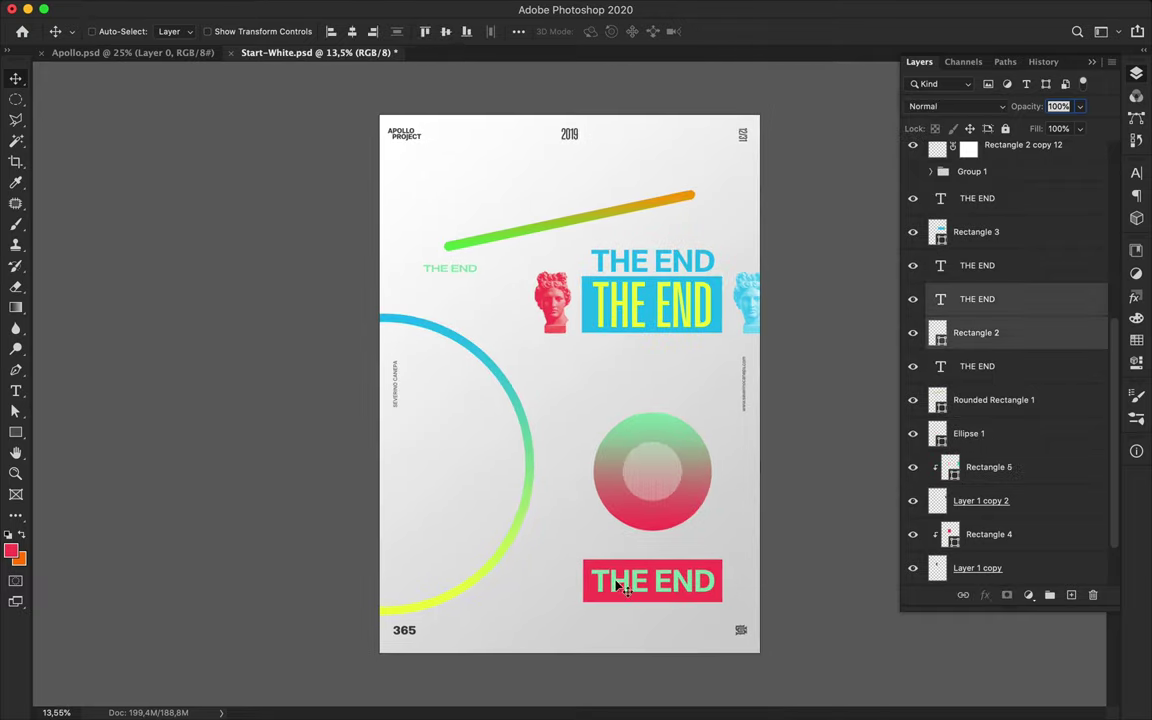
pyautogui.hotkey('ctrl', 'e')
pyautogui.press('m')
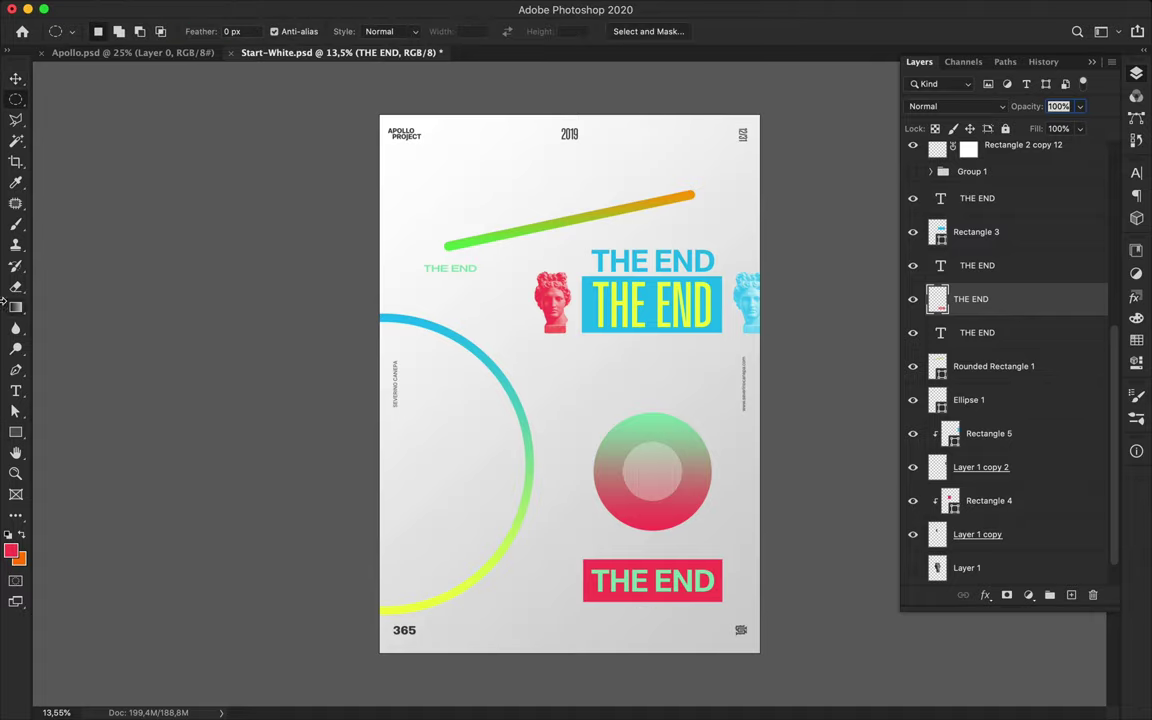
pyautogui.hotkey('ctrl', 'j')
pyautogui.press('v')
pyautogui.moveTo(731, 590); pyautogui.dragTo(685, 607)
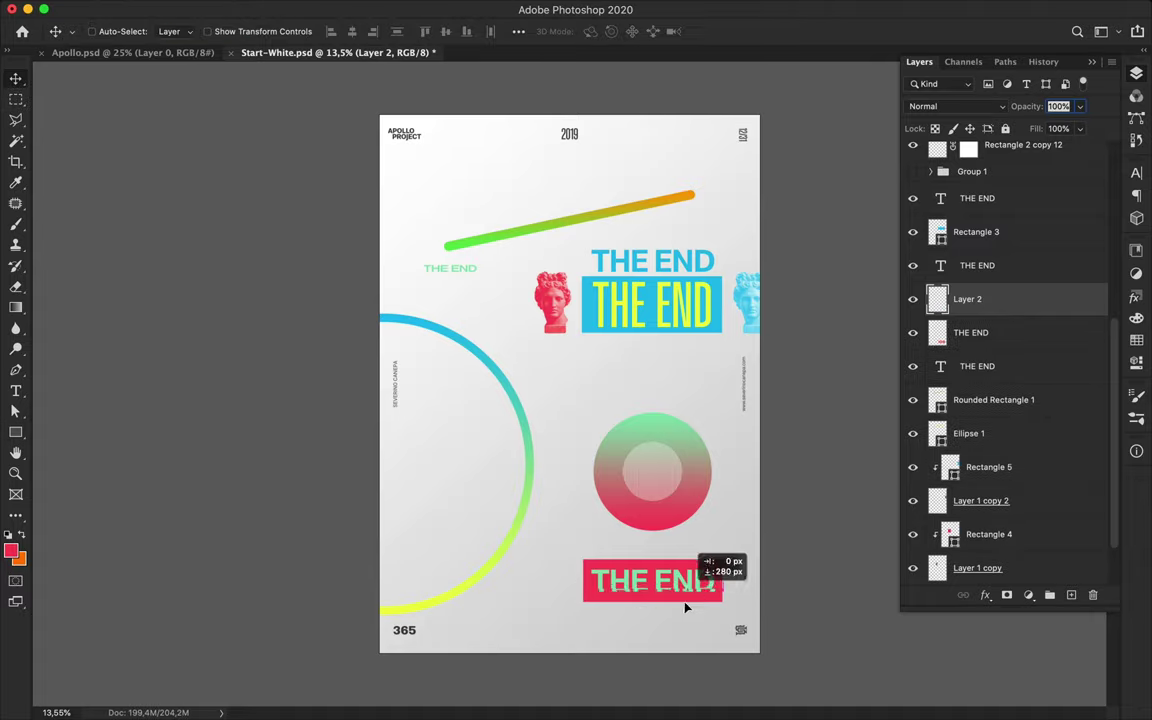
# Place more copies of the strip beneath the red block
pyautogui.scroll(3, 685, 608)
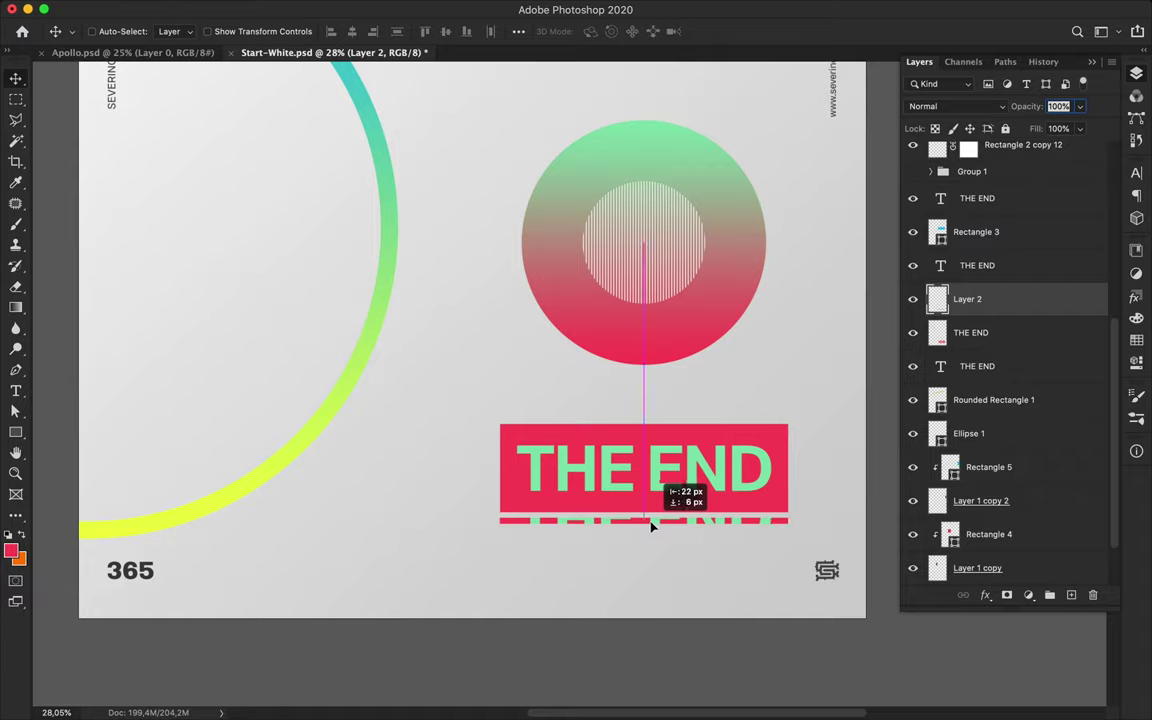
pyautogui.moveTo(652, 527); pyautogui.dragTo(652, 531)
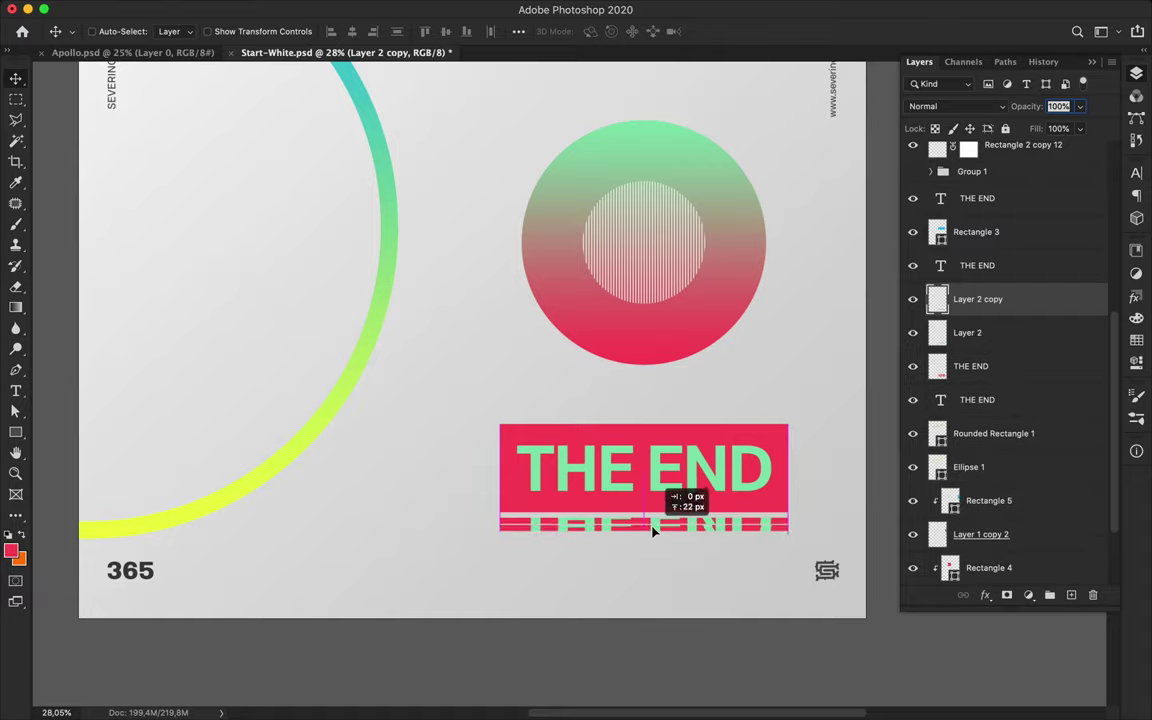
pyautogui.moveTo(652, 529); pyautogui.dragTo(658, 530)
pyautogui.scroll(-2, 662, 560)
pyautogui.scroll(2, 668, 576)
# Merge the yellow THE END with its cyan block, copy a text strip to a new layer, and offset it
pyautogui.keyDown('ctrl'); pyautogui.click(530, 298); pyautogui.keyUp('ctrl')
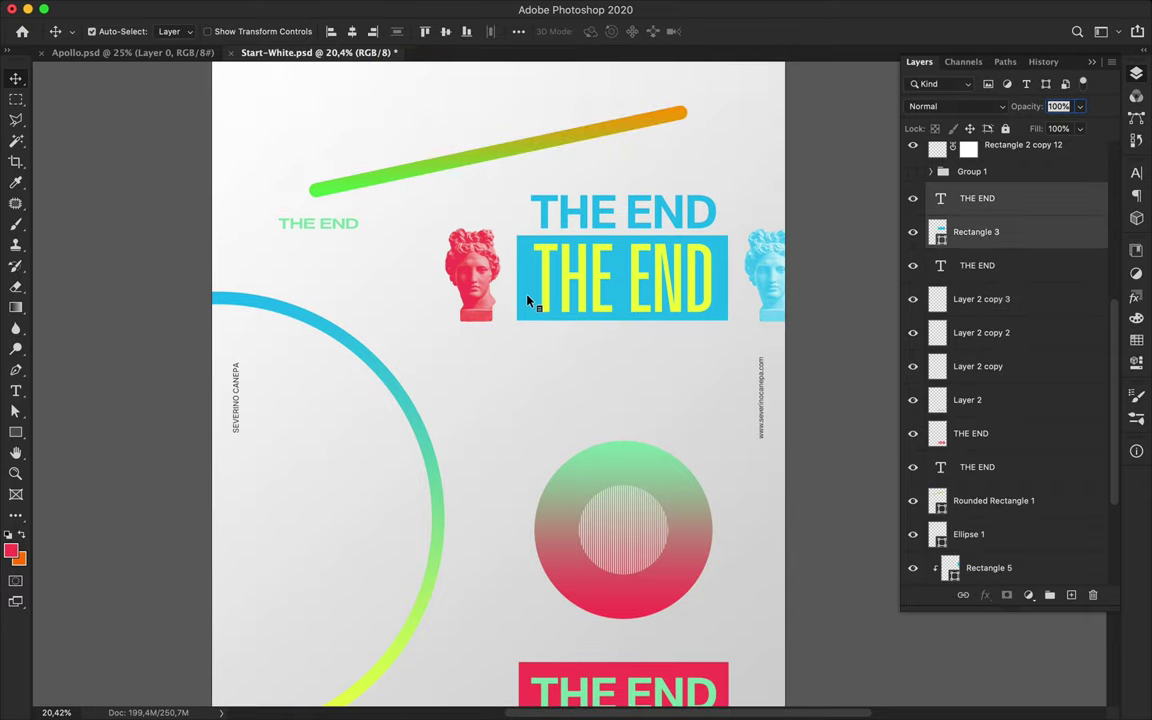
pyautogui.hotkey('ctrl', 'e')
pyautogui.press('m')
pyautogui.moveTo(512, 279); pyautogui.dragTo(746, 284)
pyautogui.hotkey('ctrl', 'j')
pyautogui.press('v')
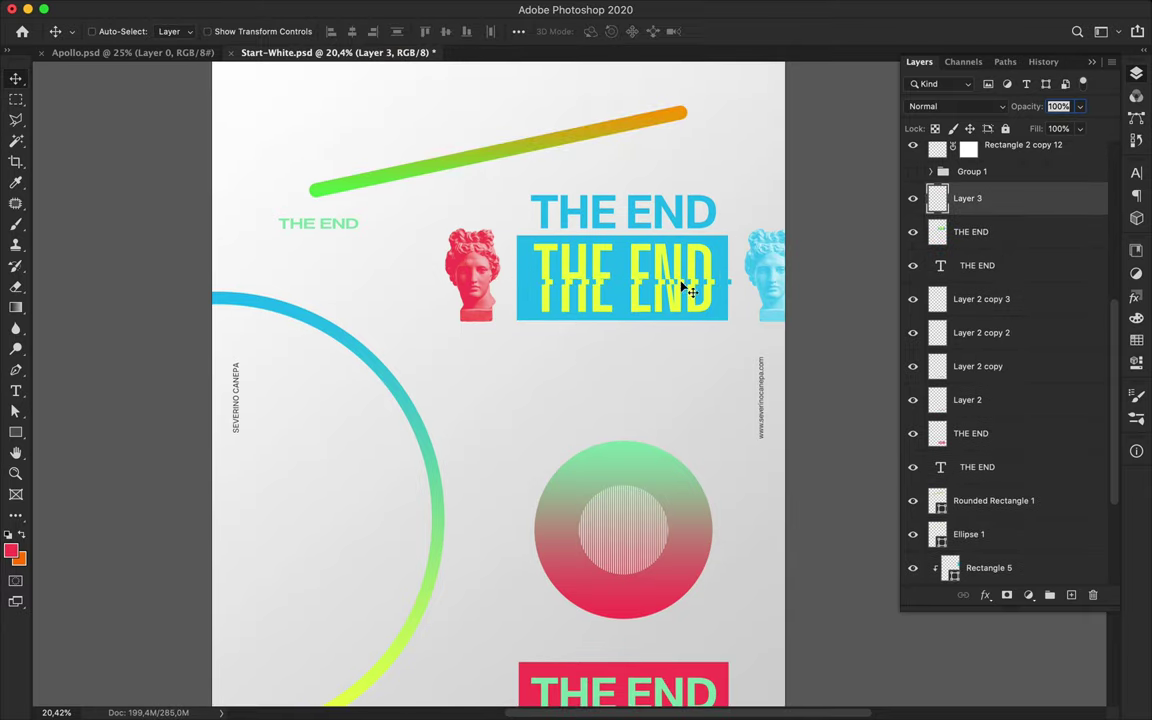
pyautogui.moveTo(677, 325); pyautogui.dragTo(681, 329)
# Make shifted strip copies lower down and slice a thin strip across the yellow text
pyautogui.scroll(4, 681, 329)
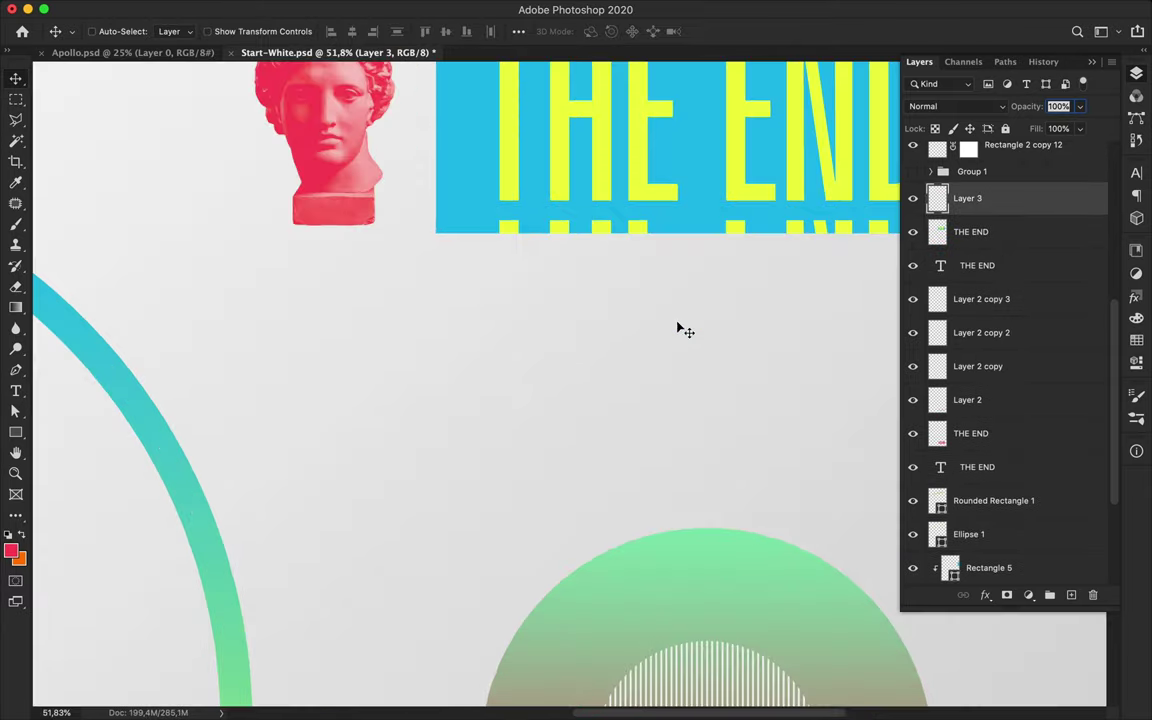
pyautogui.moveTo(686, 268); pyautogui.dragTo(686, 298)
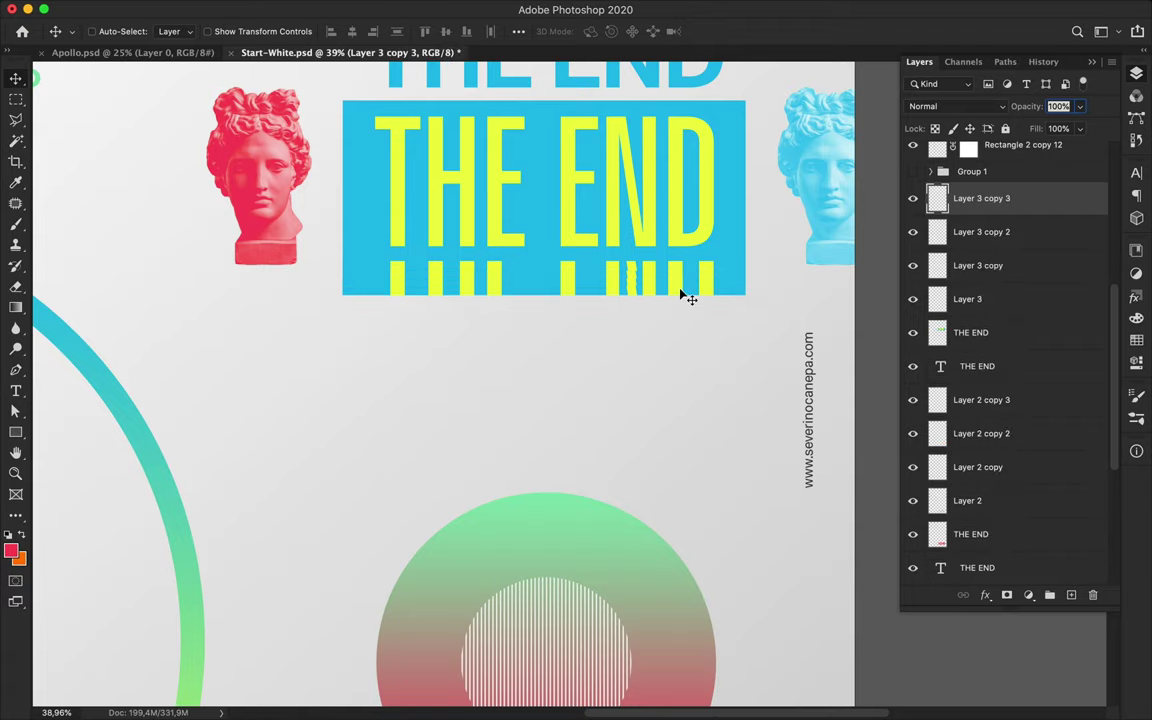
pyautogui.keyDown('ctrl'); pyautogui.click(372, 188); pyautogui.keyUp('ctrl')
pyautogui.press('m')
pyautogui.moveTo(334, 177); pyautogui.dragTo(770, 189)
pyautogui.hotkey('ctrl', 'j')
# Copy another thin strip of the yellow text to a new layer and shift it
pyautogui.moveTo(334, 193); pyautogui.dragTo(770, 199)
pyautogui.hotkey('ctrl', 'j')
pyautogui.click(696, 249)
pyautogui.keyDown('ctrl'); pyautogui.click(612, 226); pyautogui.keyUp('ctrl')
pyautogui.hotkey('ctrl', 'j')
pyautogui.press('v')
pyautogui.moveTo(612, 226); pyautogui.dragTo(590, 178)
pyautogui.scroll(-3, 615, 212)
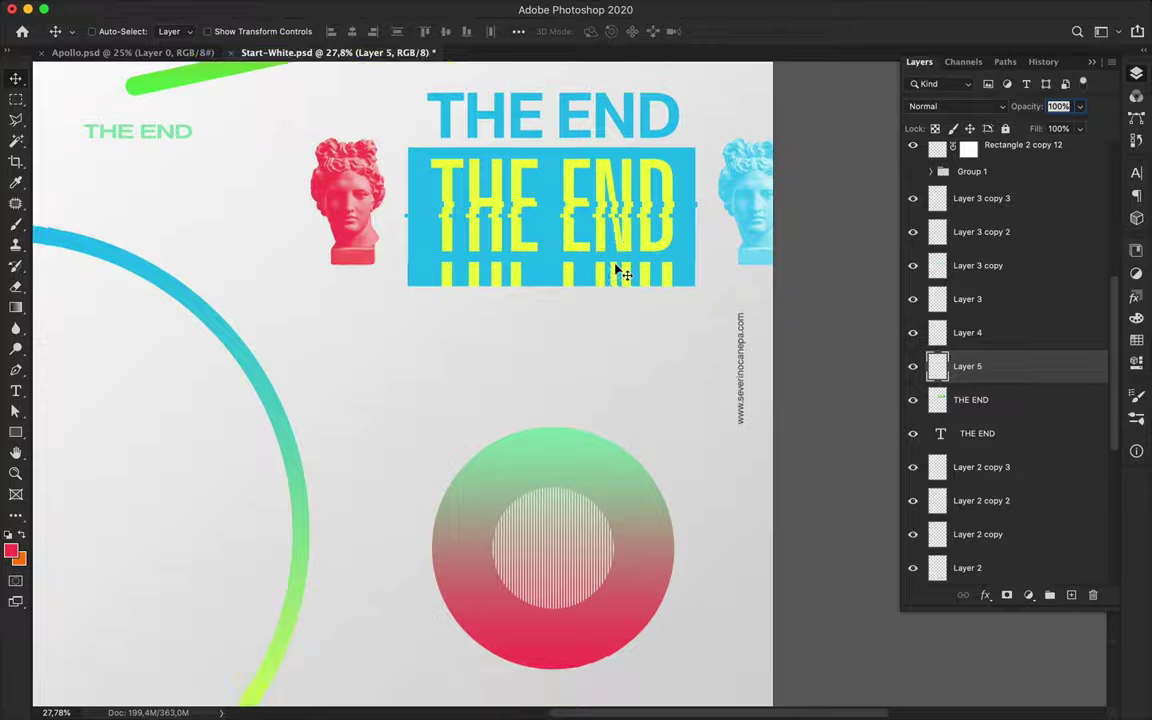
# Slice thin strips of the green THE END onto new layers and shift them sideways
pyautogui.press('m')
pyautogui.moveTo(415, 170)
pyautogui.mouseDown()
pyautogui.moveTo(705, 188)
pyautogui.moveTo(665, 186)
pyautogui.mouseUp()
pyautogui.hotkey('ctrl', 'j')
pyautogui.press('v')
pyautogui.press('m')
pyautogui.moveTo(417, 196); pyautogui.dragTo(715, 203)
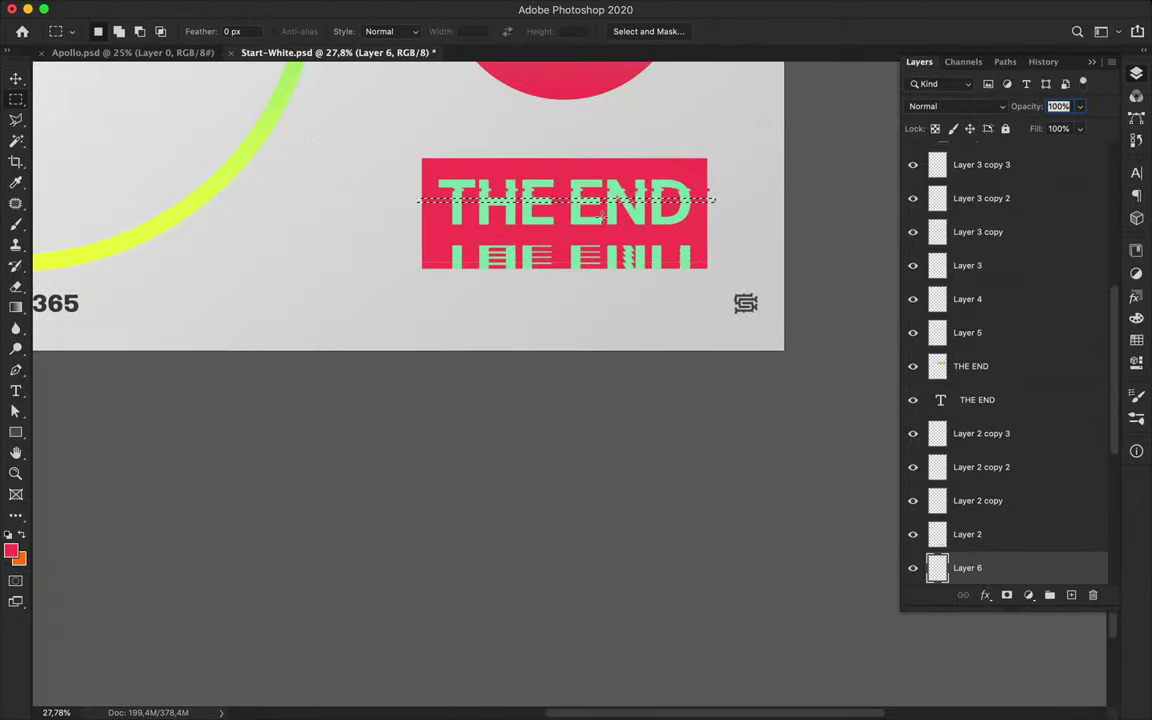
pyautogui.hotkey('ctrl', 'j')
pyautogui.press('v')
pyautogui.moveTo(607, 226); pyautogui.dragTo(600, 172)
pyautogui.keyDown('alt'); pyautogui.scroll(-3, 650, 172); pyautogui.keyUp('alt')
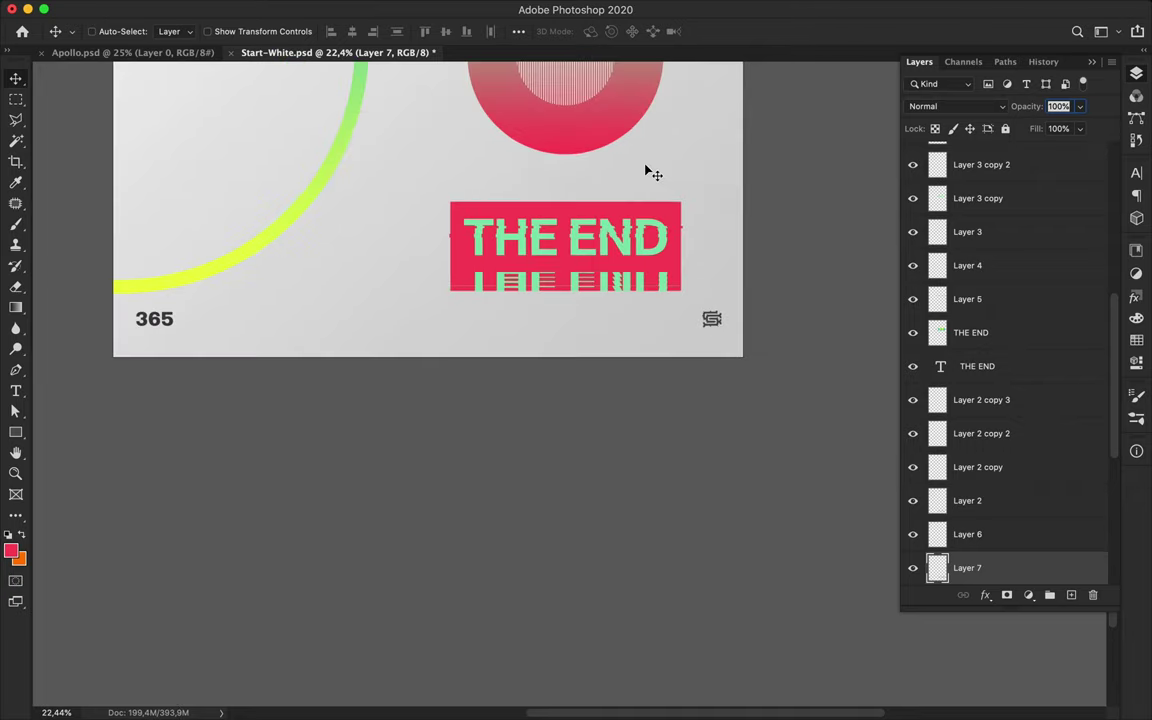
pyautogui.keyDown('alt'); pyautogui.scroll(-2, 650, 172); pyautogui.keyUp('alt')
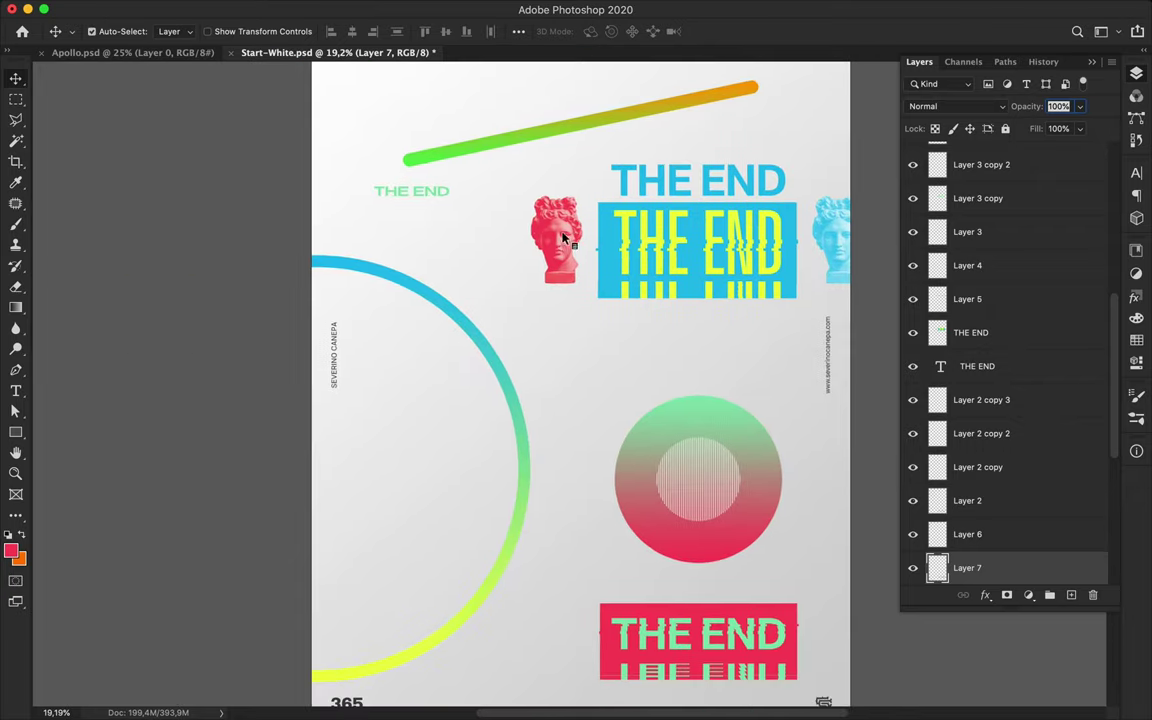
# Move the grey bust down and line it up under the red bust
pyautogui.scroll(-5, 1000, 420)
pyautogui.click(990, 412)
pyautogui.moveTo(595, 222); pyautogui.dragTo(599, 465)
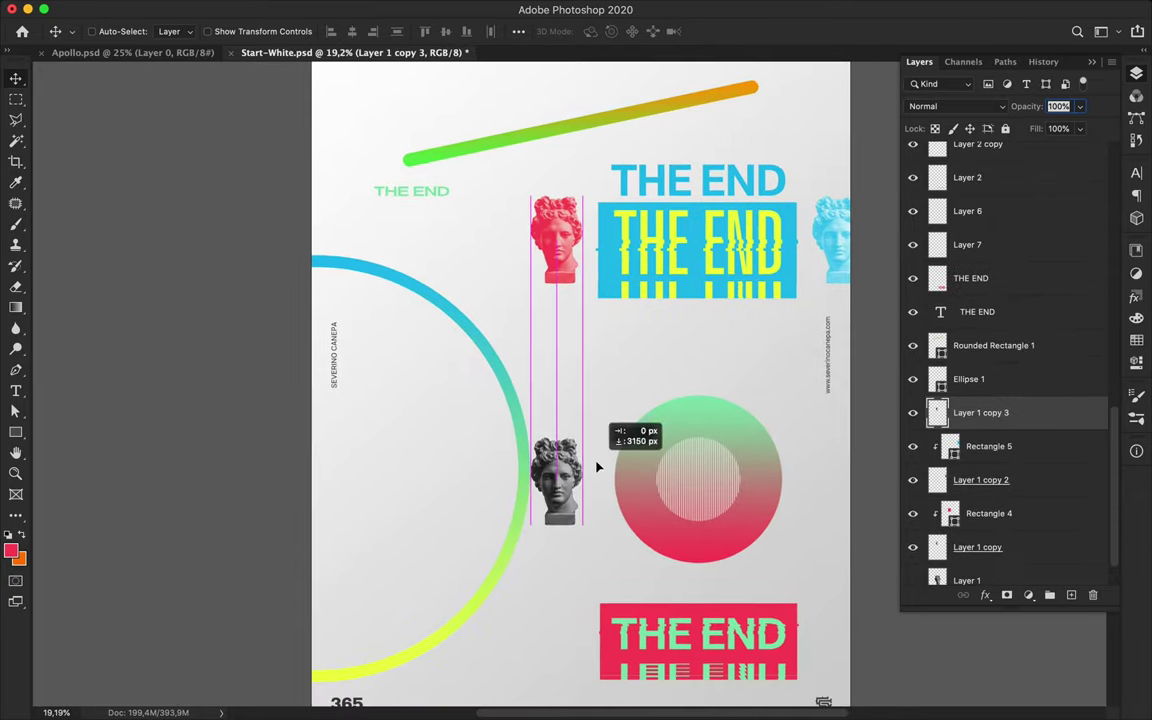
pyautogui.moveTo(522, 530); pyautogui.dragTo(563, 520)
# Clip a yellow rectangle, sampled from the poster text, to the grey bust in Overlay mode
pyautogui.keyDown('ctrl'); pyautogui.click(563, 520); pyautogui.keyUp('ctrl')
pyautogui.press('i')
pyautogui.click(480, 581)
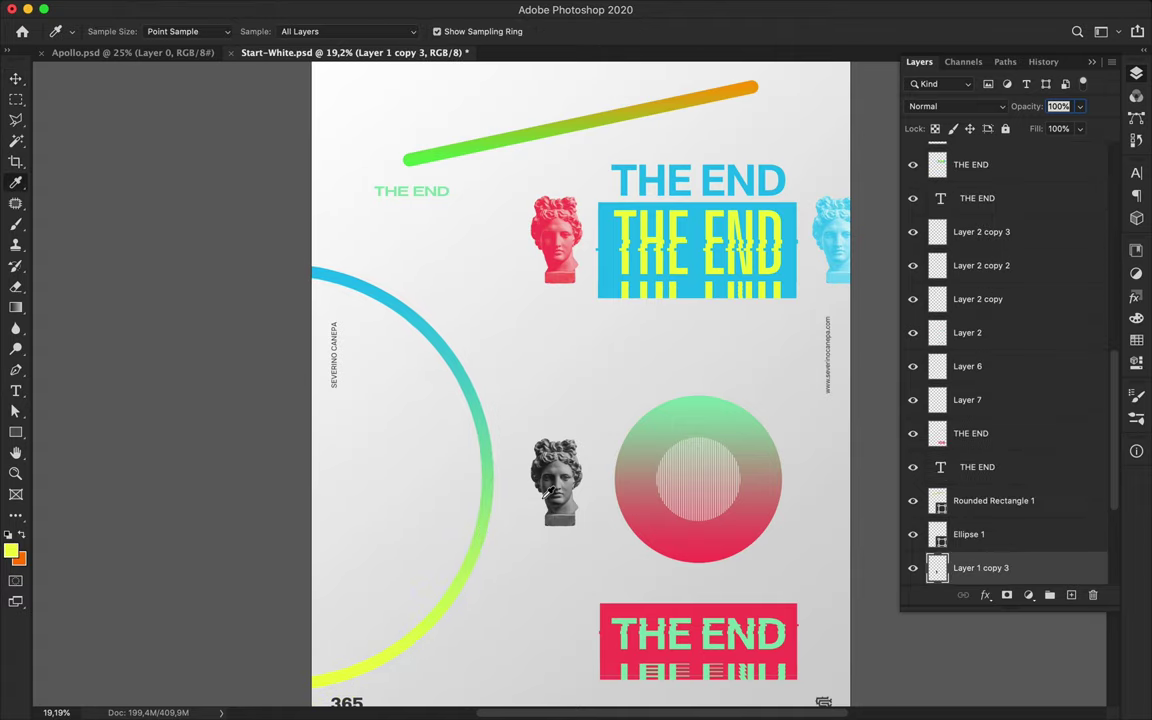
pyautogui.press('u')
pyautogui.moveTo(518, 426); pyautogui.dragTo(595, 537)
pyautogui.scroll(-3, 1000, 400)
pyautogui.keyDown('alt'); pyautogui.click(913, 477); pyautogui.keyUp('alt')
pyautogui.click(955, 106)
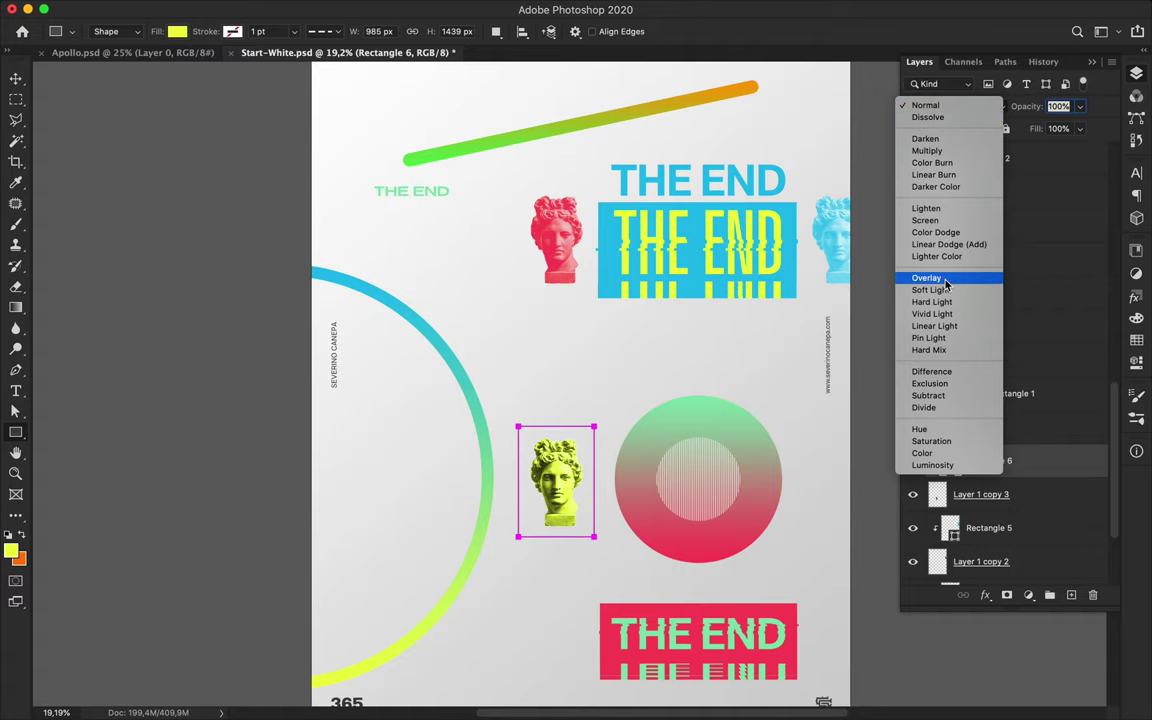
pyautogui.click(927, 278)
# Brighten the bust with a Levels adjustment and set the bust to Hard Light
pyautogui.click(1000, 494)
pyautogui.click(1028, 594)
pyautogui.click(1050, 675)
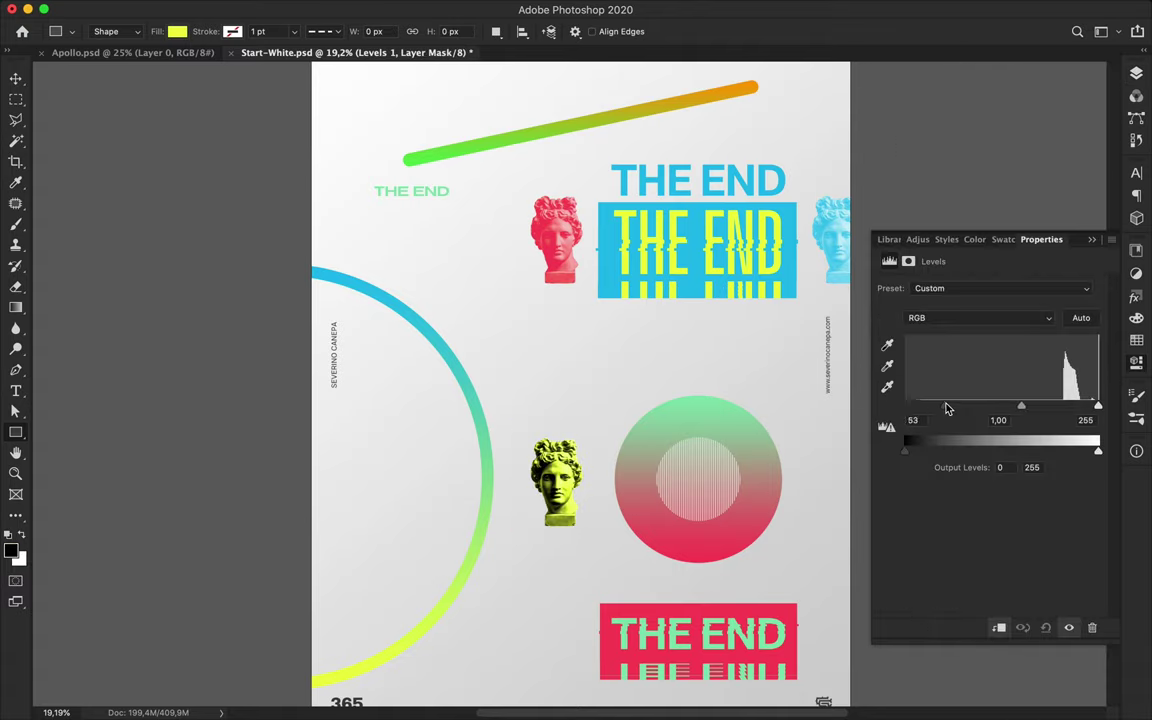
pyautogui.moveTo(1096, 405); pyautogui.dragTo(1063, 405)
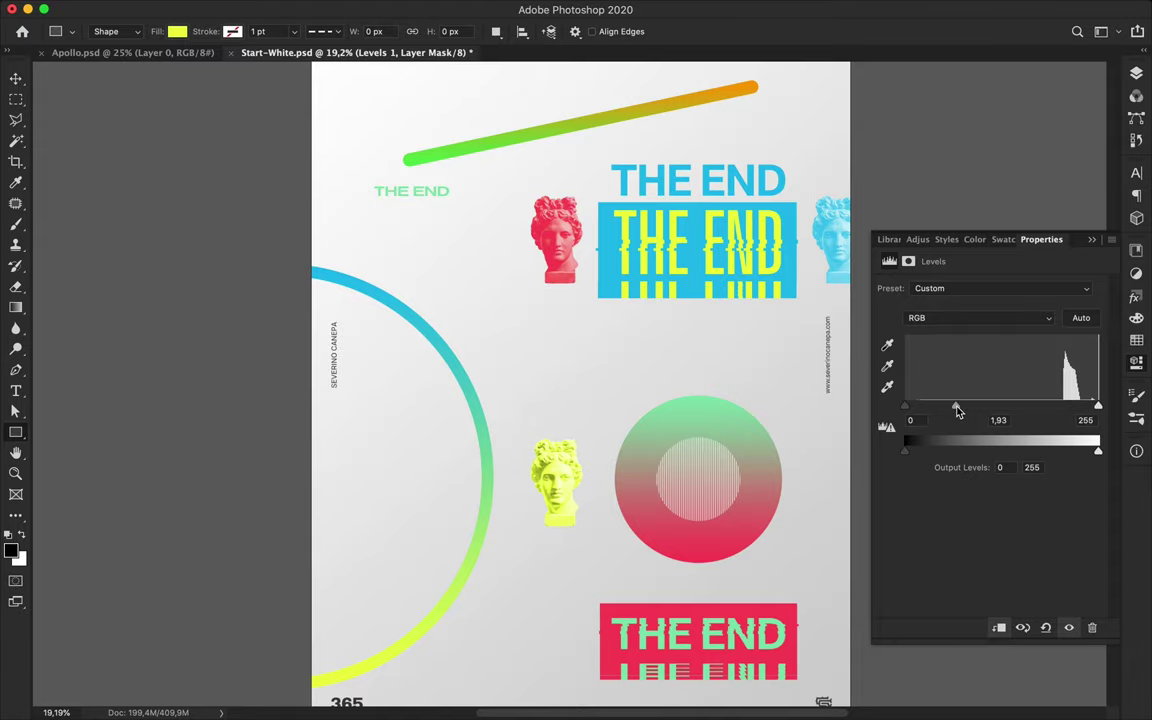
pyautogui.click(1136, 72)
pyautogui.click(960, 106)
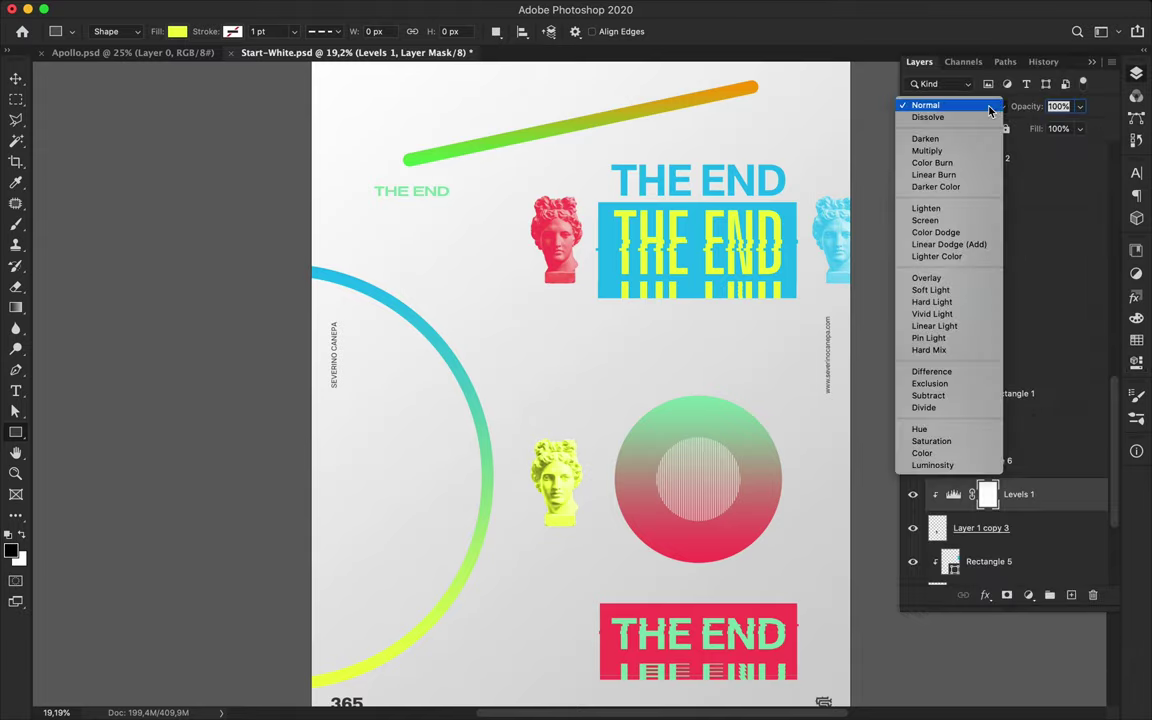
pyautogui.click(960, 108)
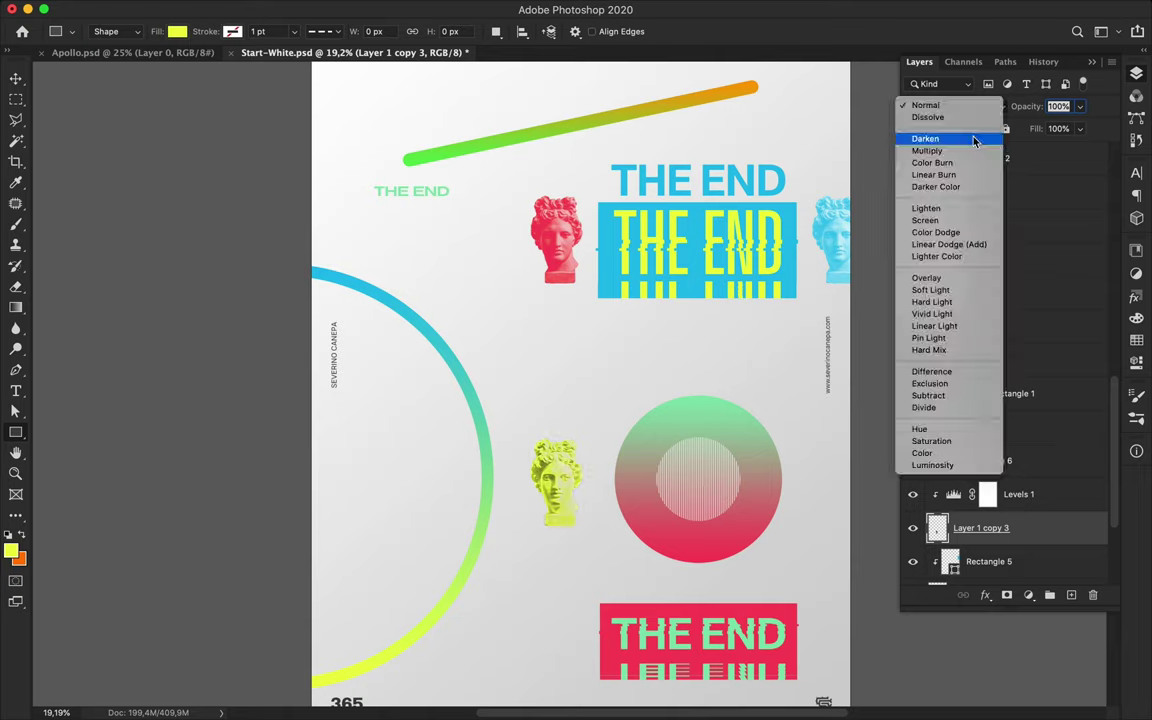
pyautogui.click(975, 302)
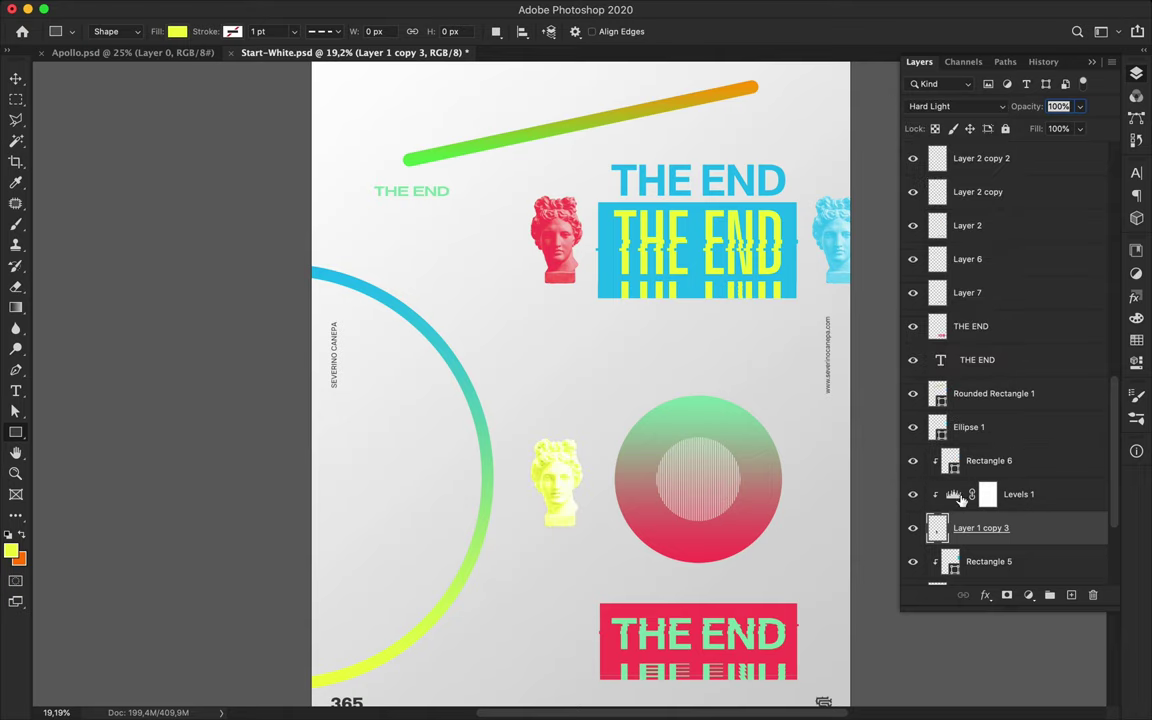
pyautogui.doubleClick(969, 550)
pyautogui.press('v')
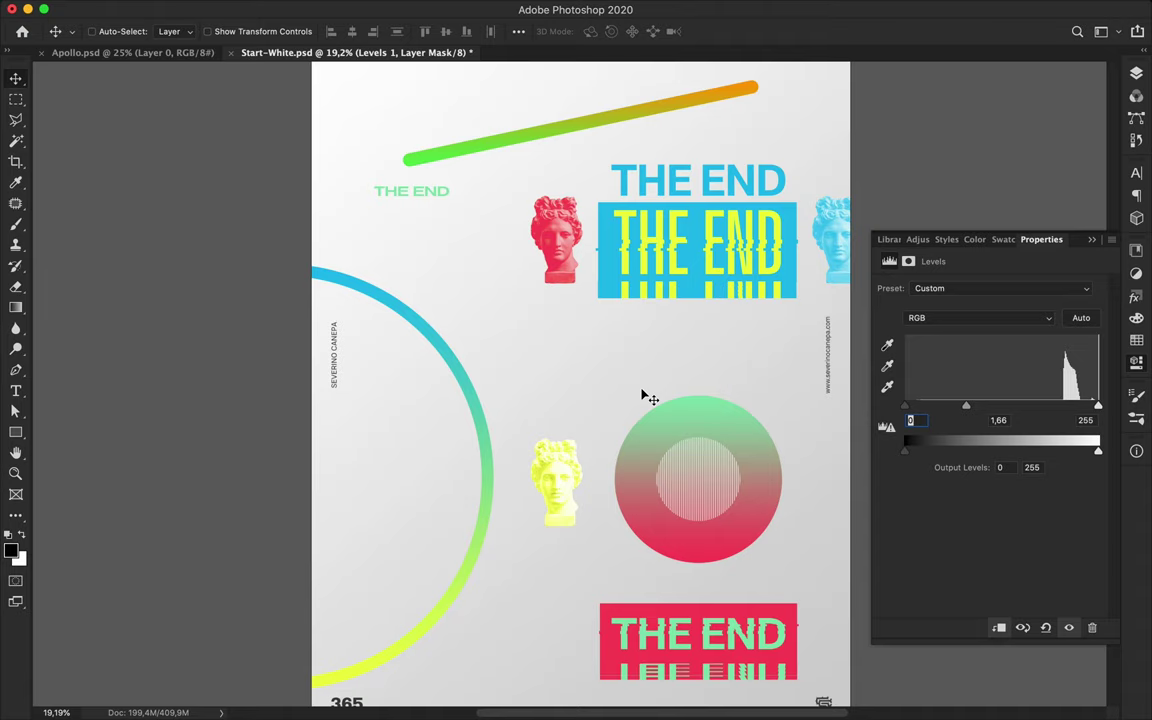
pyautogui.click(1136, 75)
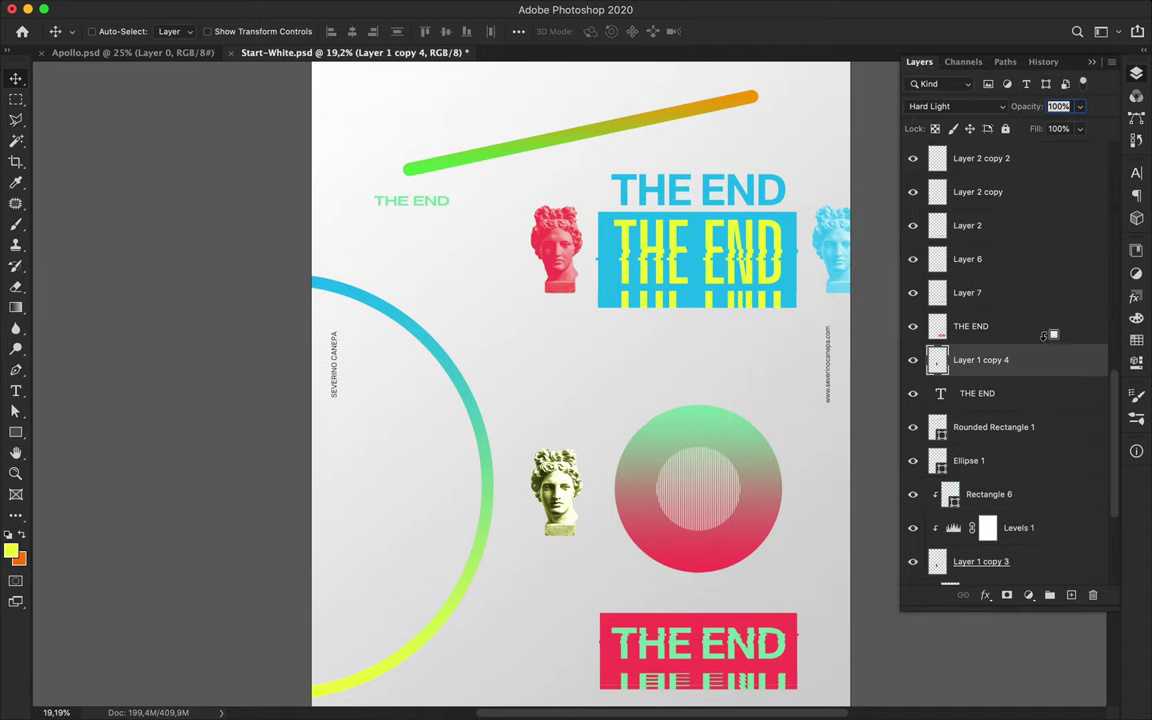
# Duplicate the bust under the small THE END and clip an orange rectangle to it in Screen mode
pyautogui.moveTo(1035, 514)
pyautogui.mouseDown()
pyautogui.moveTo(578, 262)
pyautogui.moveTo(416, 240)
pyautogui.mouseUp()
pyautogui.press('u')
pyautogui.moveTo(369, 191); pyautogui.dragTo(458, 306)
pyautogui.click(177, 31)
pyautogui.click(262, 45)
pyautogui.click(755, 96)
pyautogui.press('Return')
pyautogui.press('v')
pyautogui.keyDown('alt'); pyautogui.click(1015, 246); pyautogui.keyUp('alt')
pyautogui.click(955, 106)
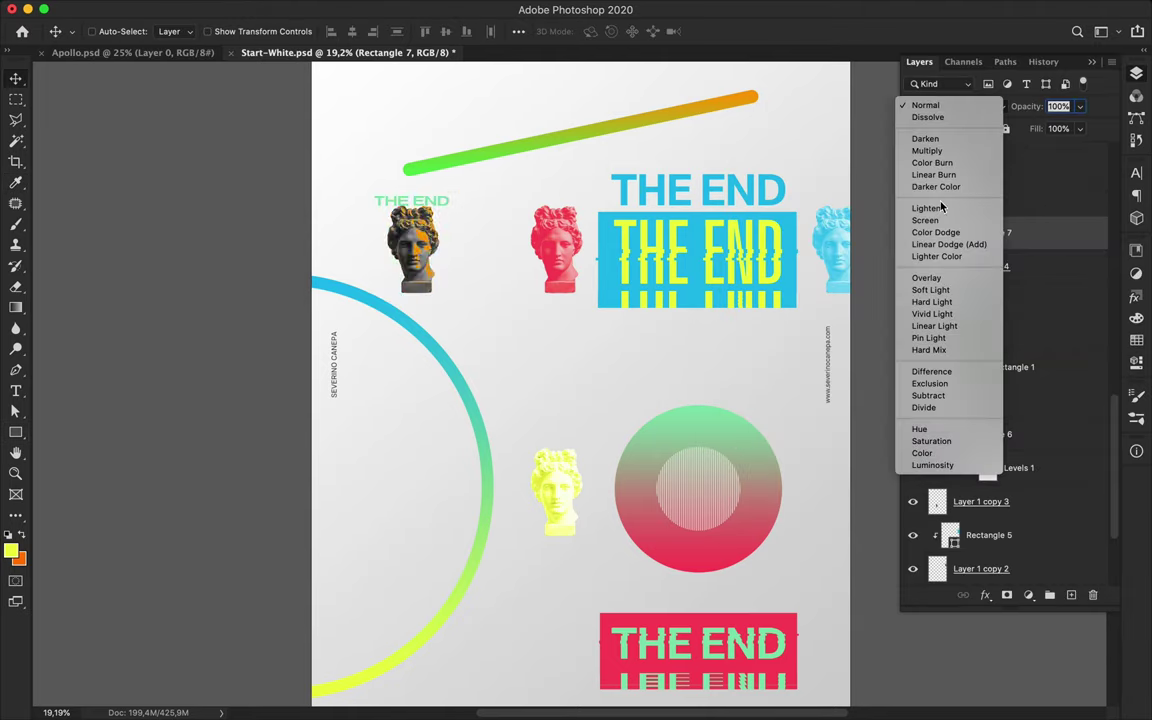
pyautogui.click(938, 221)
# Move the small THE END and the gradient bar slightly upward
pyautogui.moveTo(443, 207); pyautogui.dragTo(445, 197)
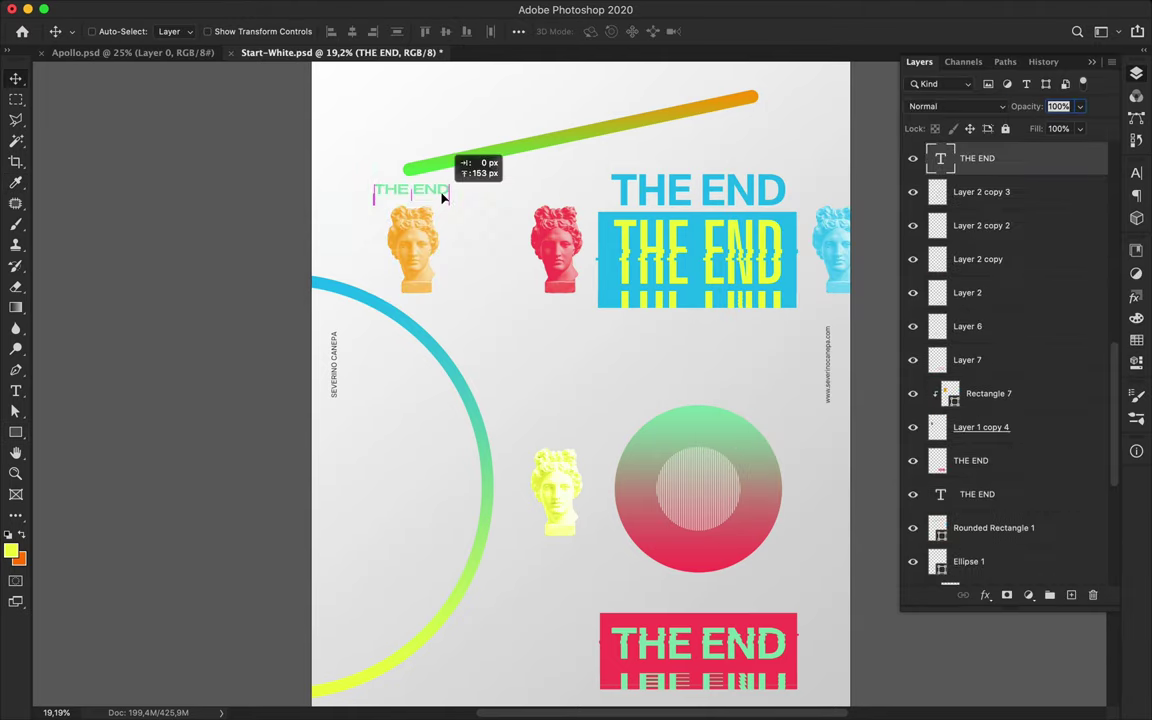
pyautogui.moveTo(578, 198); pyautogui.dragTo(573, 134)
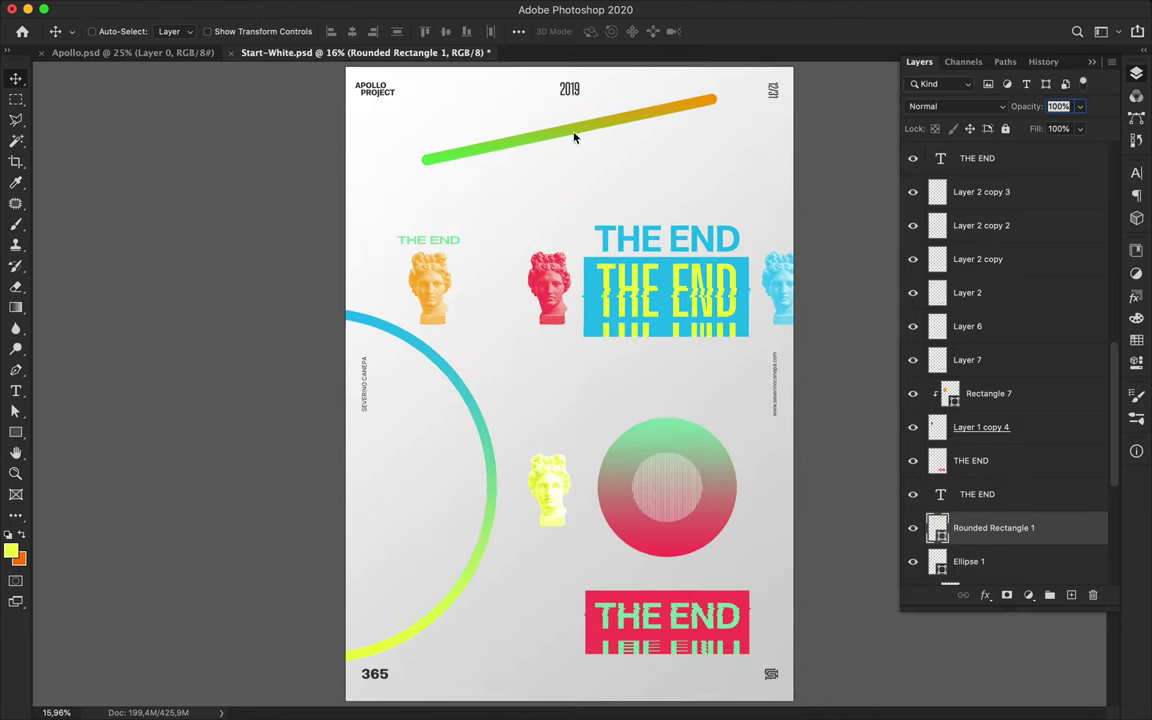
pyautogui.scroll(1, 422, 247)
pyautogui.scroll(-1, 428, 248)
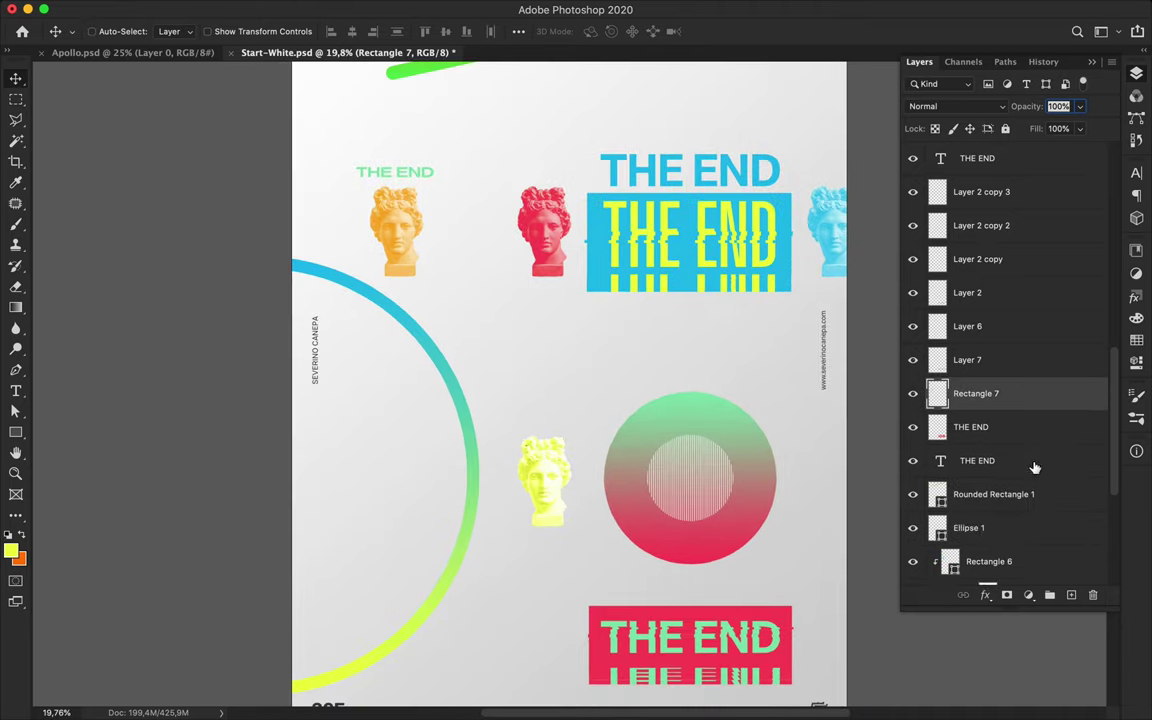
pyautogui.scroll(-3, 1024, 500)
# Copy strips of the red head to new layers and shift one 25 px right
pyautogui.click(1021, 505)
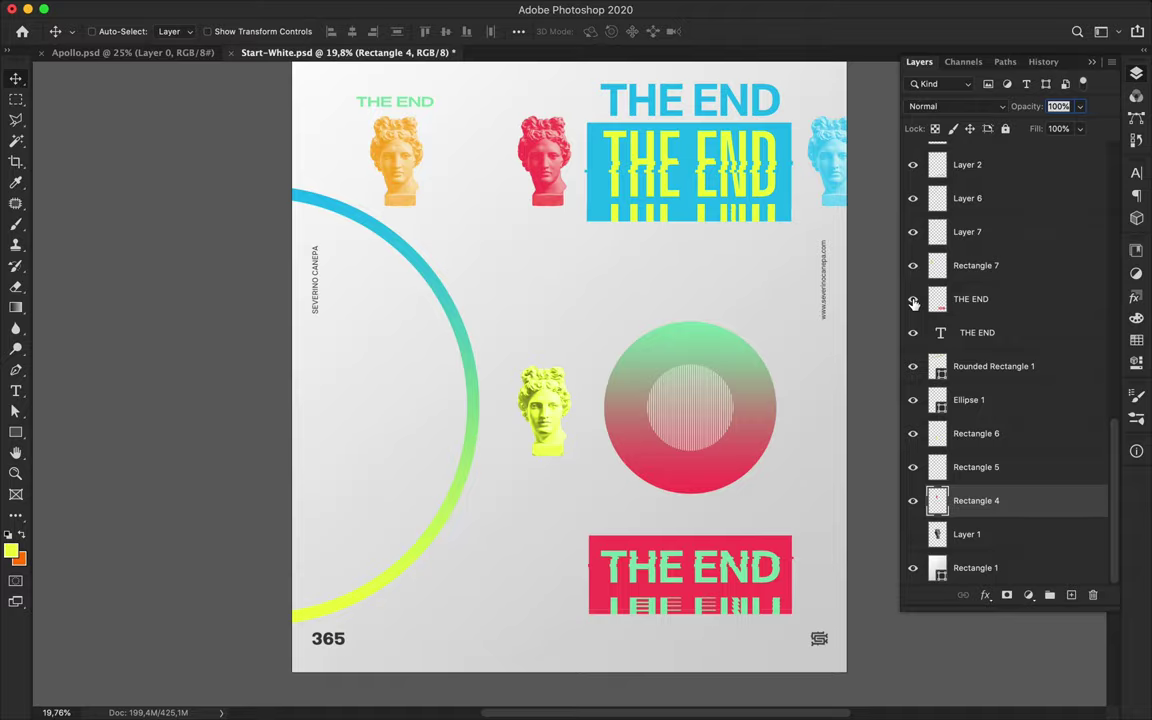
pyautogui.scroll(5, 612, 257)
pyautogui.press('m')
pyautogui.scroll(2, 480, 235)
pyautogui.hotkey('ctrl', 'j')
pyautogui.press('v')
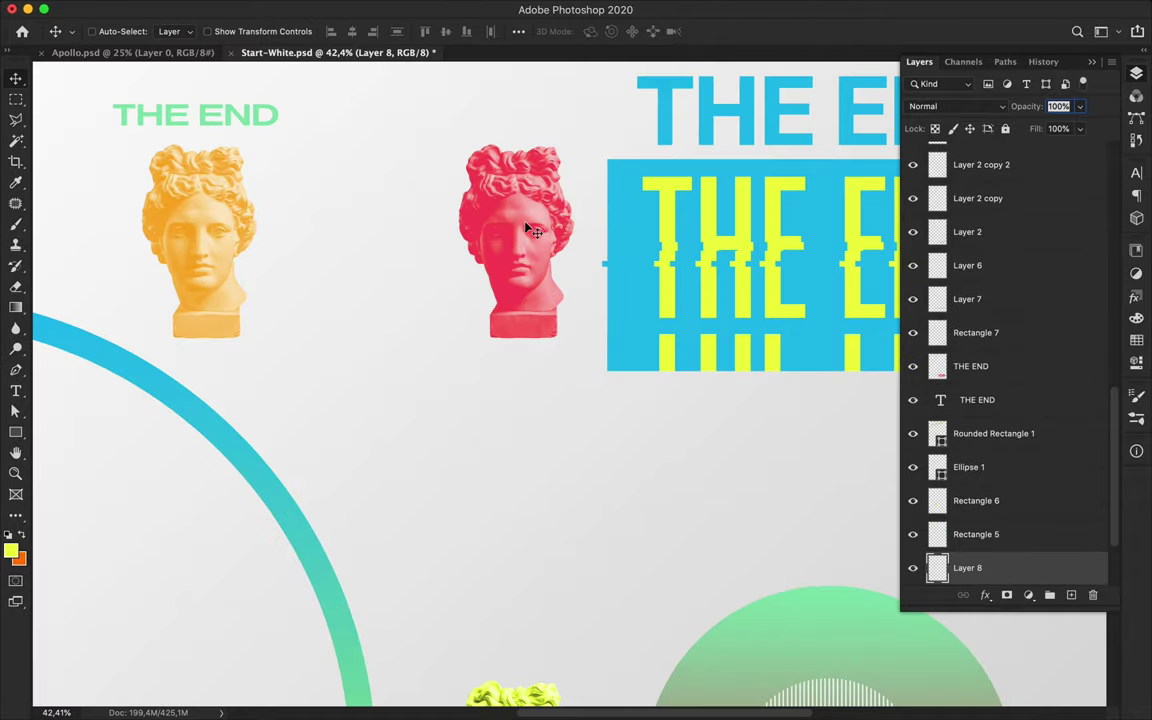
pyautogui.press('m')
pyautogui.moveTo(445, 228)
pyautogui.mouseDown()
pyautogui.moveTo(565, 238)
pyautogui.moveTo(533, 234)
pyautogui.mouseUp()
pyautogui.hotkey('ctrl', 'j')
pyautogui.press('v')
pyautogui.scroll(-2, 580, 385)
# Copy orange head strips to new layers, shifting one 31 px right and nudging another left
pyautogui.press('m')
pyautogui.moveTo(202, 238)
pyautogui.mouseDown()
pyautogui.moveTo(296, 248)
pyautogui.moveTo(285, 252)
pyautogui.moveTo(300, 265)
pyautogui.mouseUp()
pyautogui.hotkey('ctrl', 'j')
pyautogui.press('v')
pyautogui.press('m')
pyautogui.hotkey('ctrl', 'j')
pyautogui.press('v')
pyautogui.press('Left')
pyautogui.press('Left')
pyautogui.press('Left')
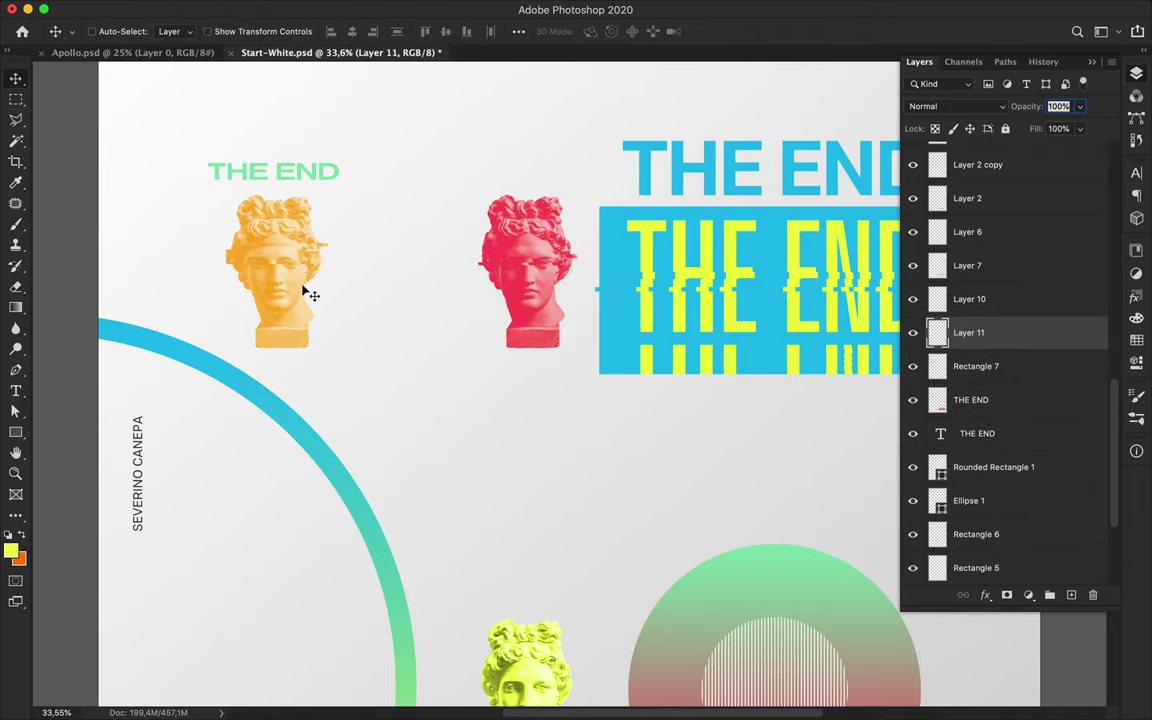
pyautogui.hscroll(10, 366, 307)
# Copy a thin strip of the blue head to a new layer, then fit the poster in view
pyautogui.keyDown('ctrl'); pyautogui.click(480, 325); pyautogui.keyUp('ctrl')
pyautogui.press('m')
pyautogui.moveTo(450, 320); pyautogui.dragTo(528, 330)
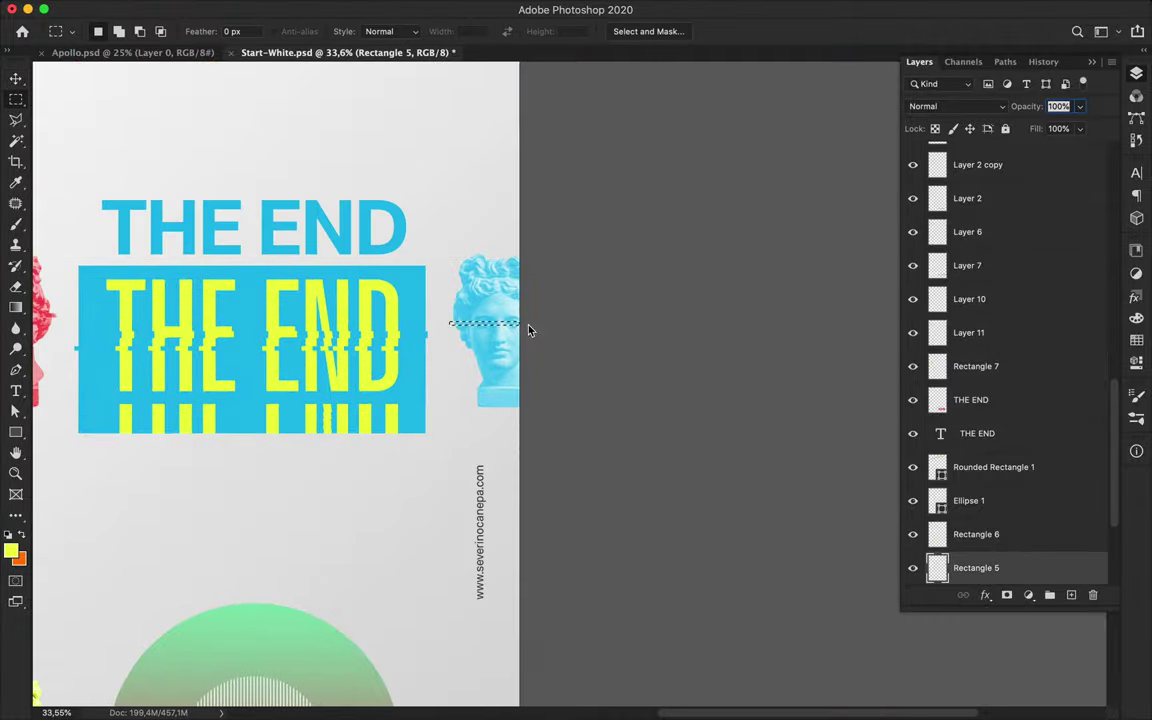
pyautogui.hotkey('ctrl', 'j')
pyautogui.press('v')
pyautogui.hotkey('ctrl', '0')
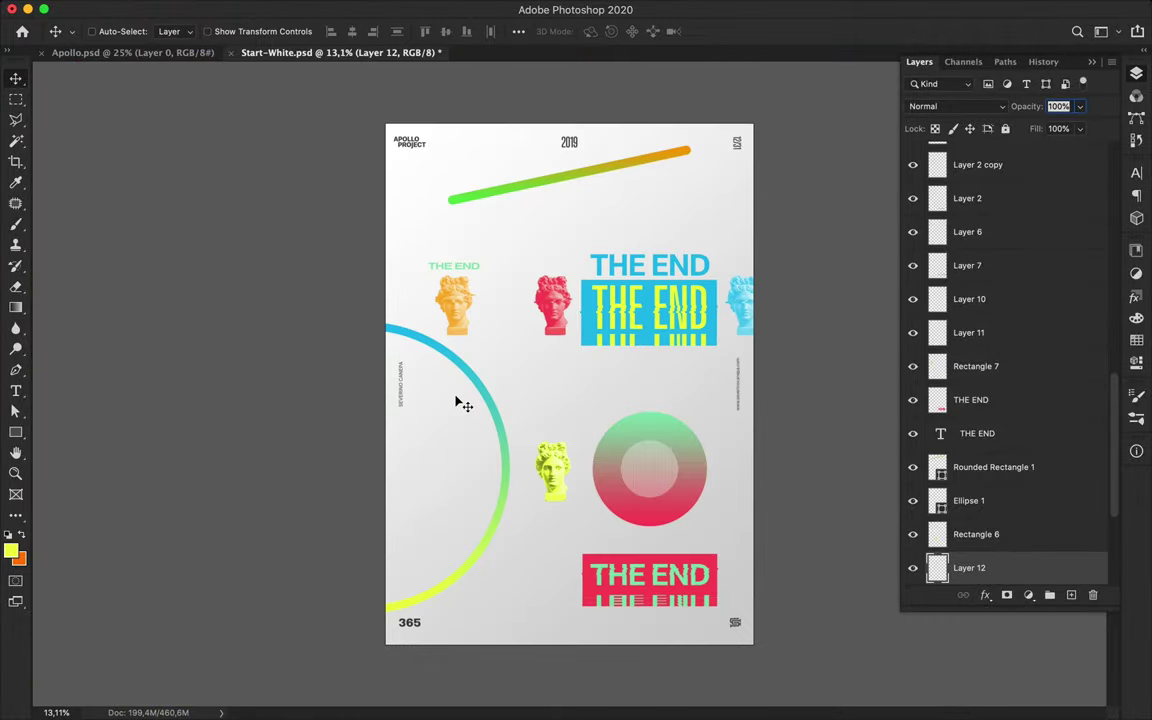
pyautogui.keyDown('ctrl'); pyautogui.click(546, 464); pyautogui.keyUp('ctrl')
pyautogui.scroll(-5, 1029, 386)
pyautogui.click(1008, 537)
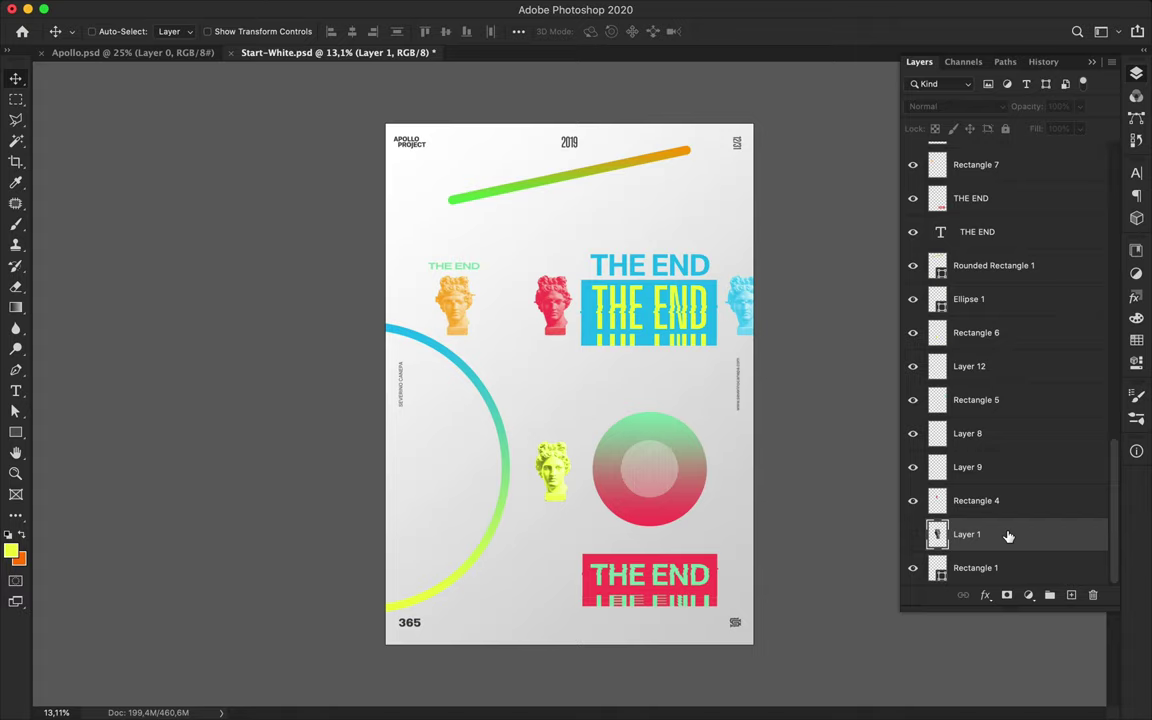
# Place a large grey head copy at the left edge and a scaled gradient circle copy over it
pyautogui.click(912, 534)
pyautogui.moveTo(640, 455); pyautogui.dragTo(480, 500)
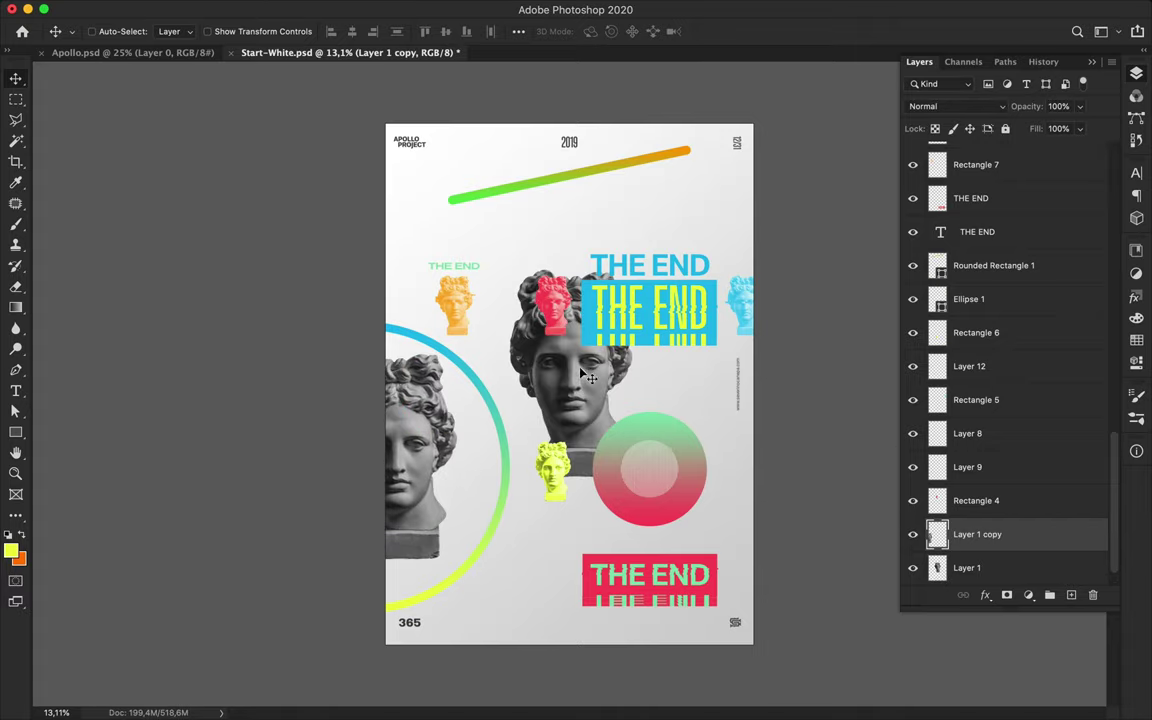
pyautogui.click(420, 472)
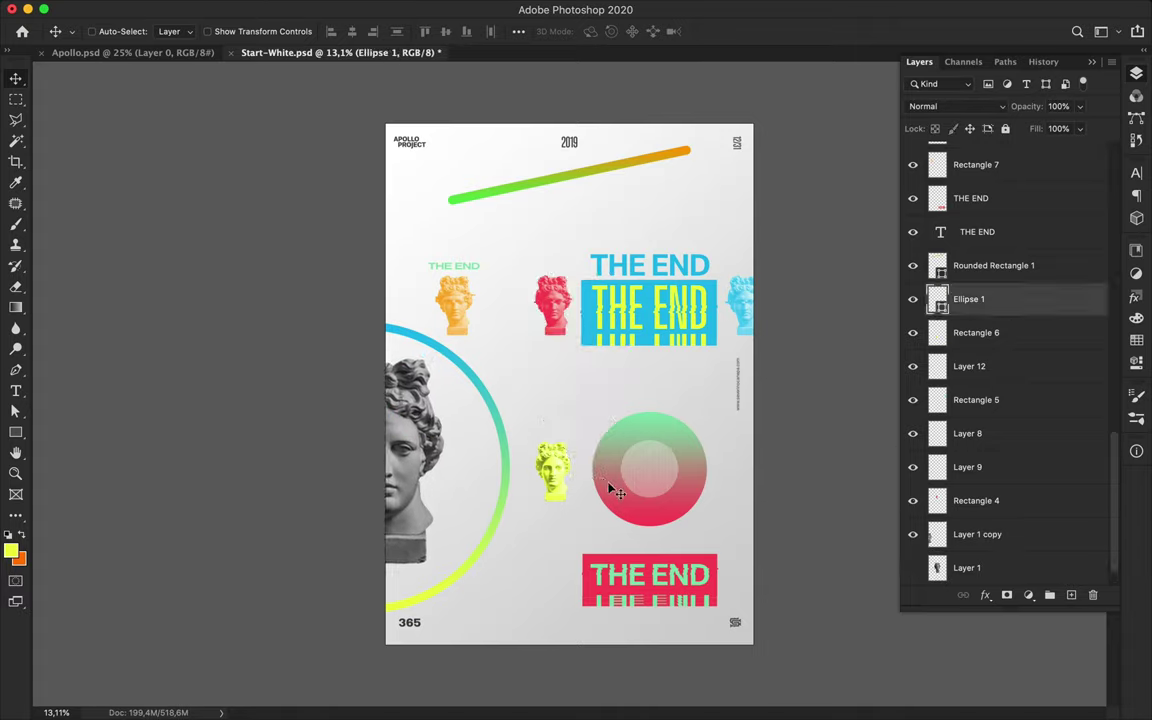
pyautogui.moveTo(610, 488); pyautogui.dragTo(355, 432)
pyautogui.hotkey('ctrl', 't')
pyautogui.moveTo(336, 484); pyautogui.dragTo(250, 550)
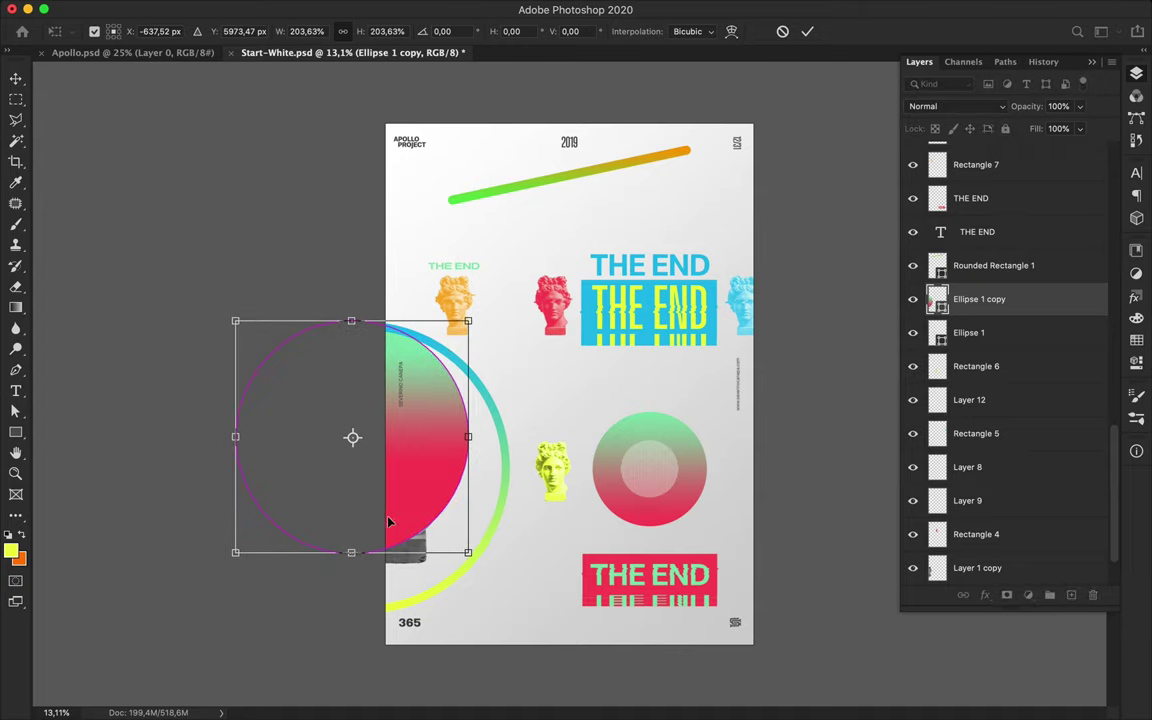
pyautogui.moveTo(437, 439); pyautogui.dragTo(437, 465)
pyautogui.press('Return')
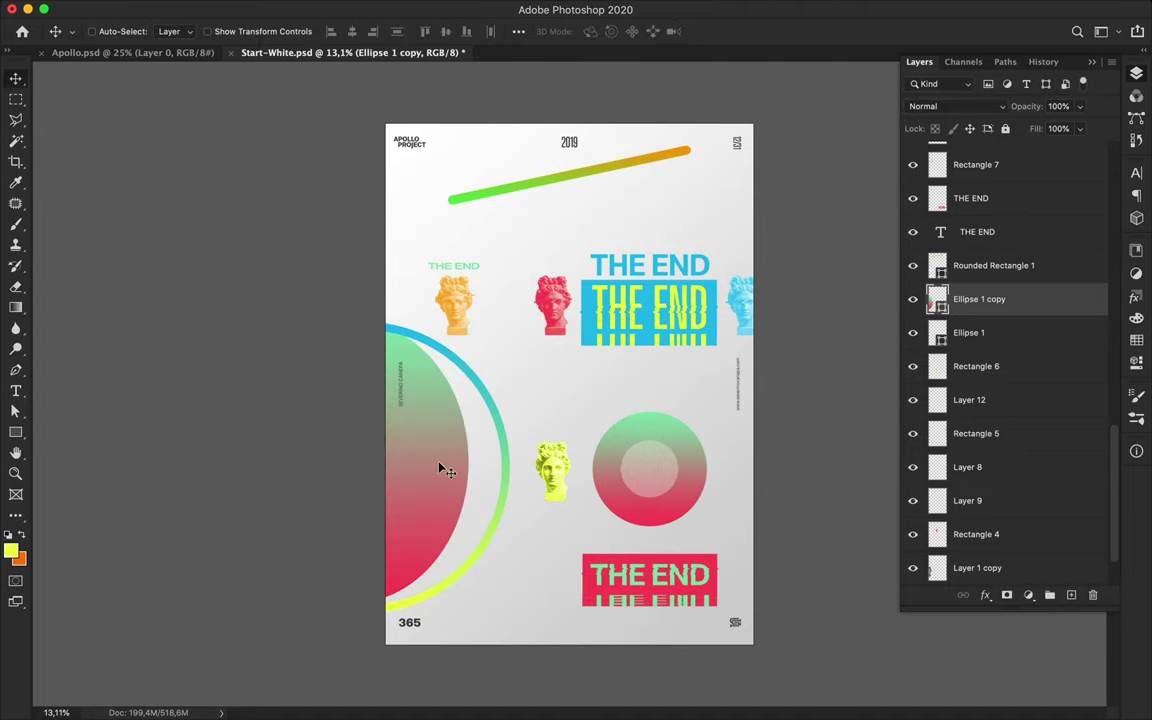
# Clip the gradient copy to the head in Screen and add a Linear Burn duplicate
pyautogui.keyDown('alt'); pyautogui.click(1000, 320); pyautogui.keyUp('alt')
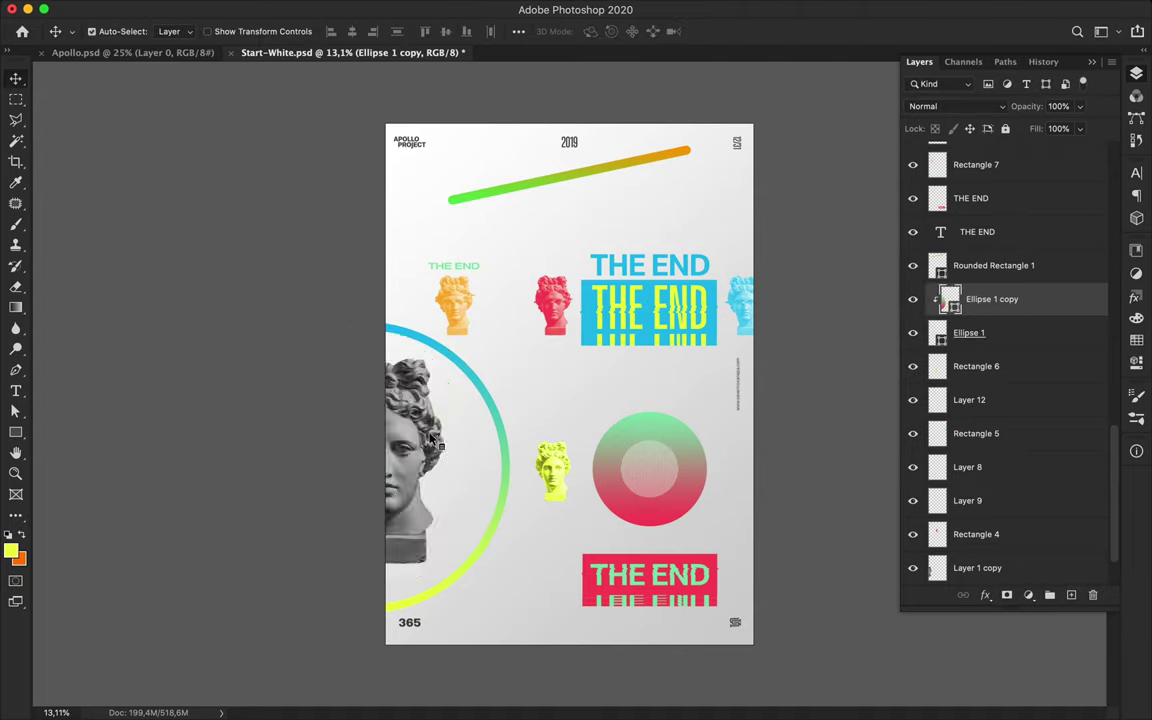
pyautogui.moveTo(1000, 299); pyautogui.dragTo(946, 545)
pyautogui.click(955, 106)
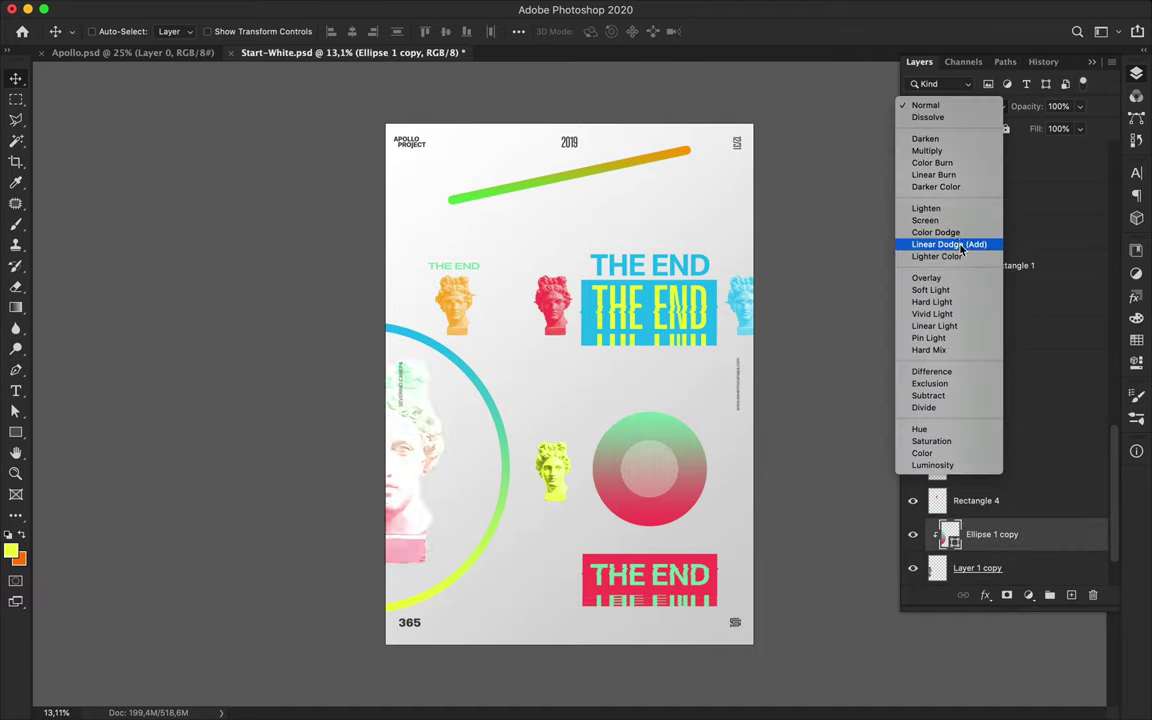
pyautogui.click(925, 220)
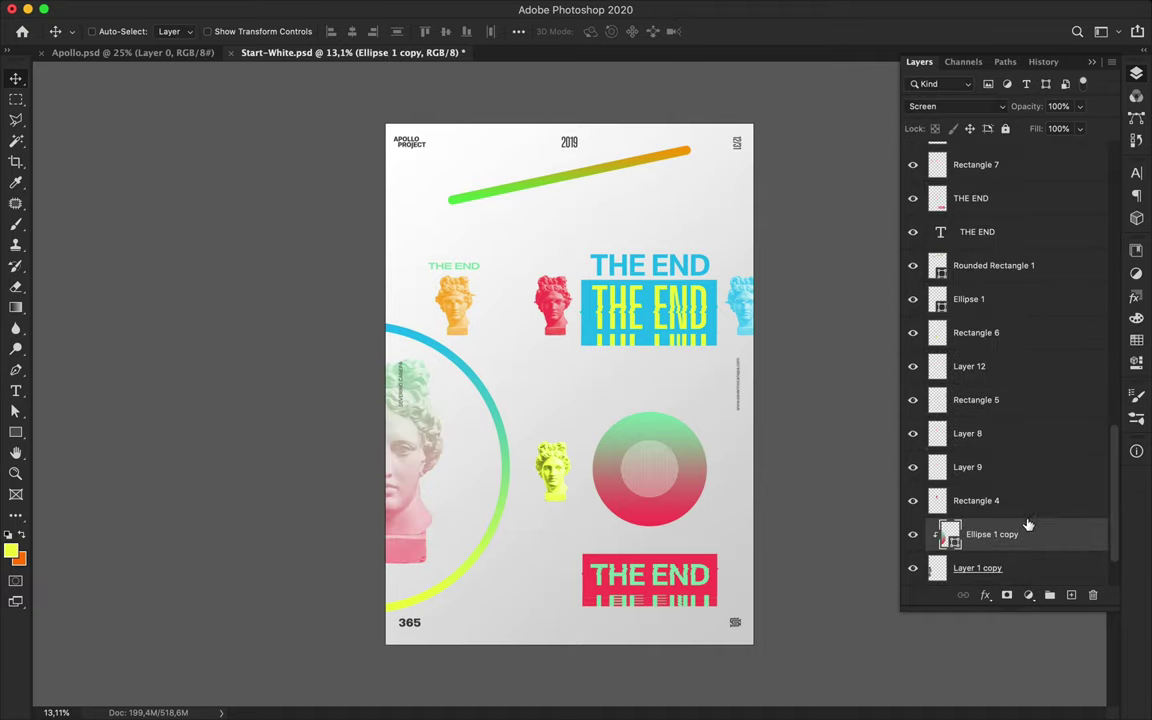
pyautogui.hotkey('ctrl', 'j')
pyautogui.click(955, 106)
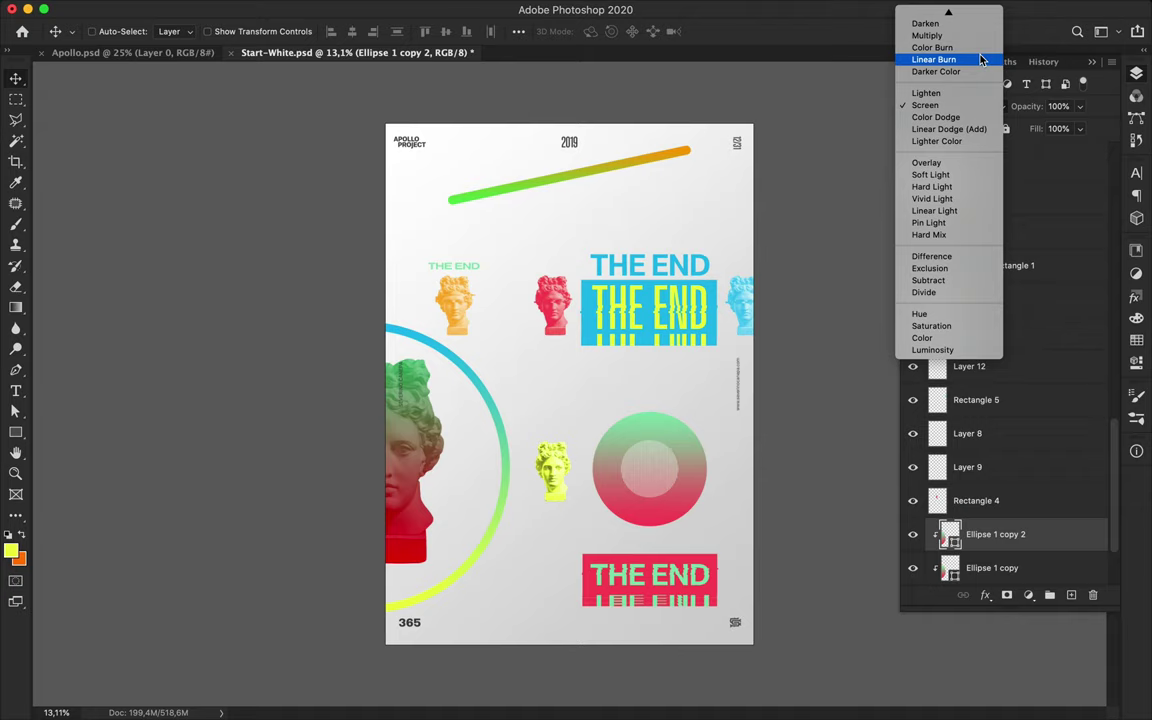
pyautogui.click(933, 60)
pyautogui.moveTo(950, 534); pyautogui.dragTo(940, 478)
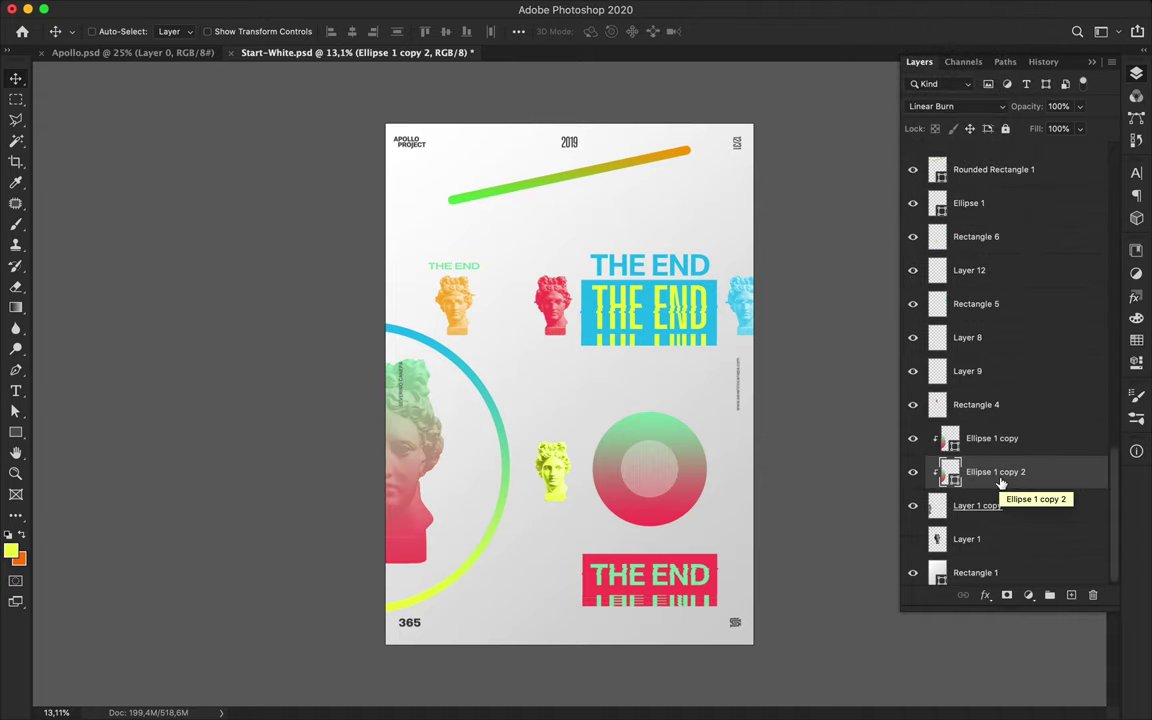
# Lower the Linear Burn layer's fill, try other blend modes, then delete the gradient overlay layers
pyautogui.click(955, 106)
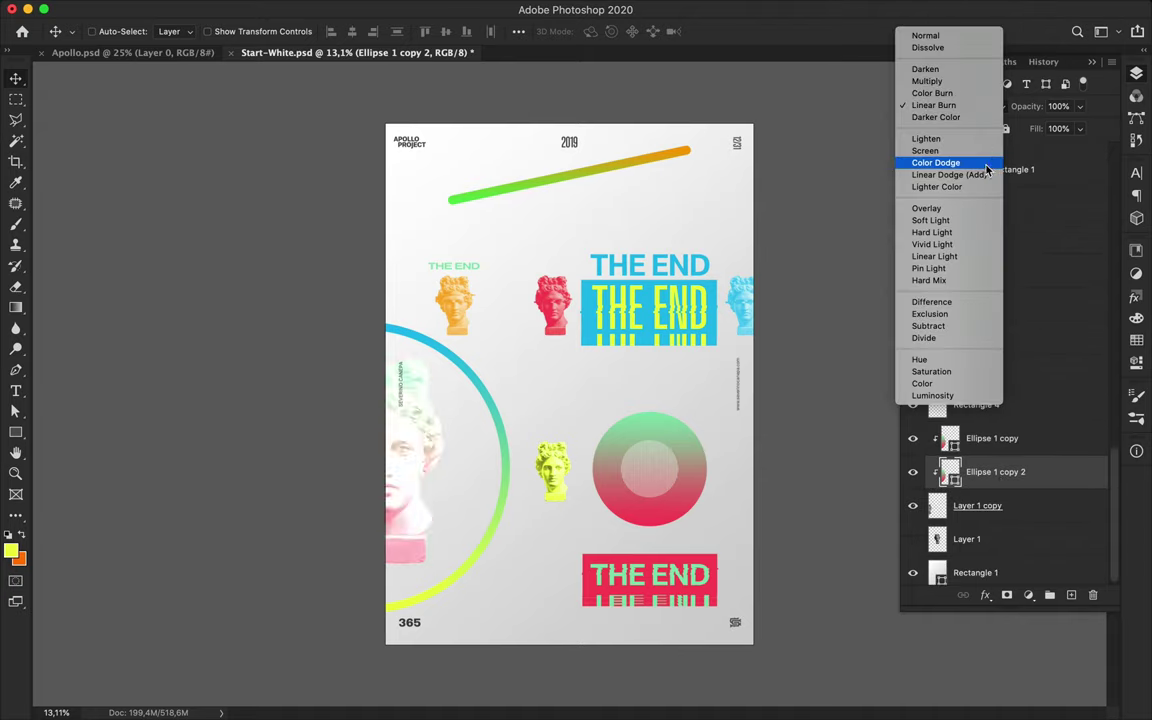
pyautogui.click(950, 104)
pyautogui.moveTo(1080, 128); pyautogui.dragTo(1035, 151)
pyautogui.moveTo(1034, 470); pyautogui.dragTo(1036, 479)
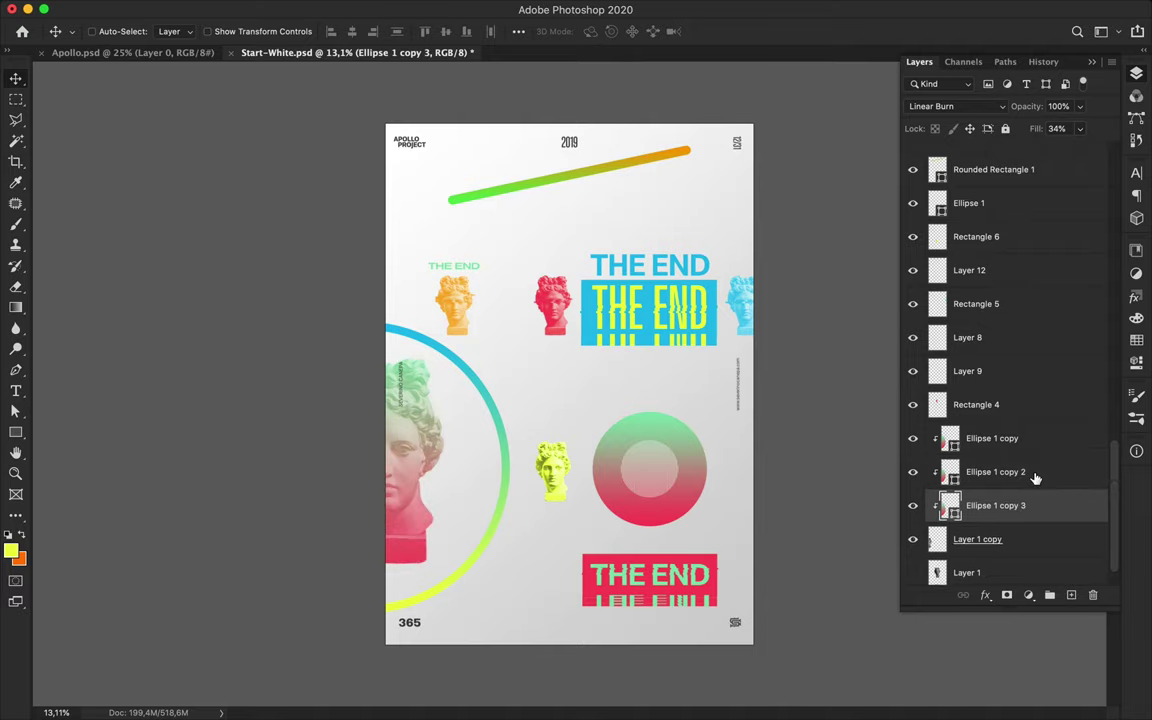
pyautogui.click(1000, 438)
pyautogui.click(950, 106)
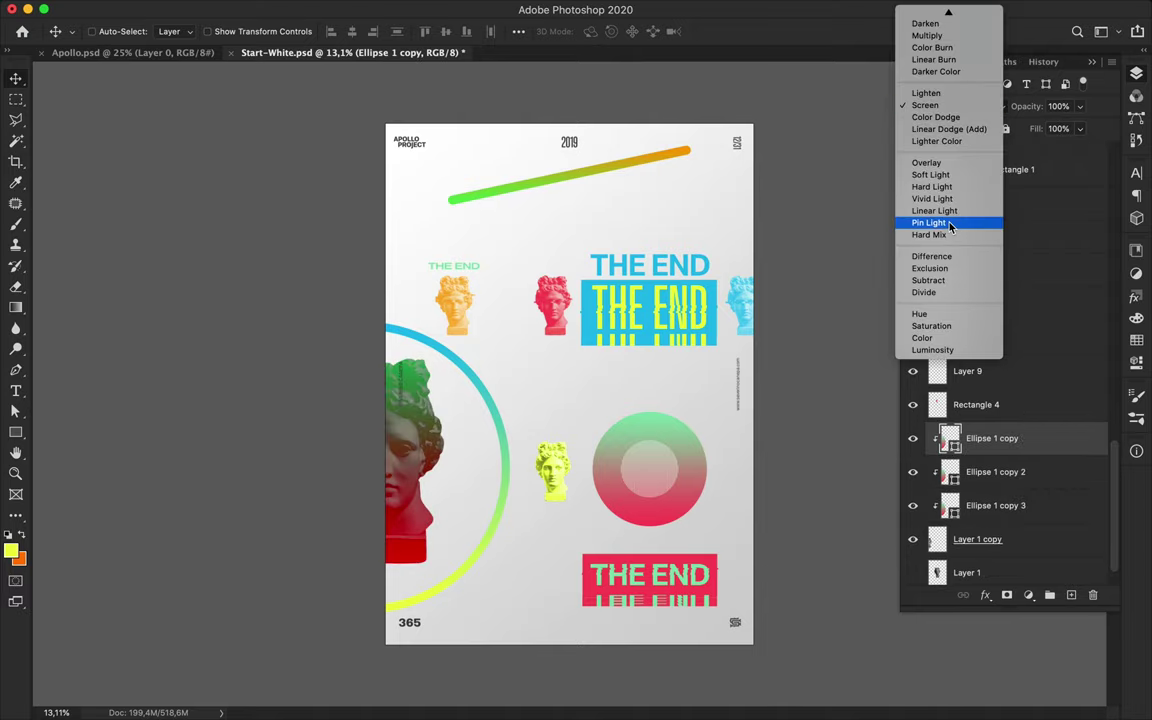
pyautogui.click(805, 211)
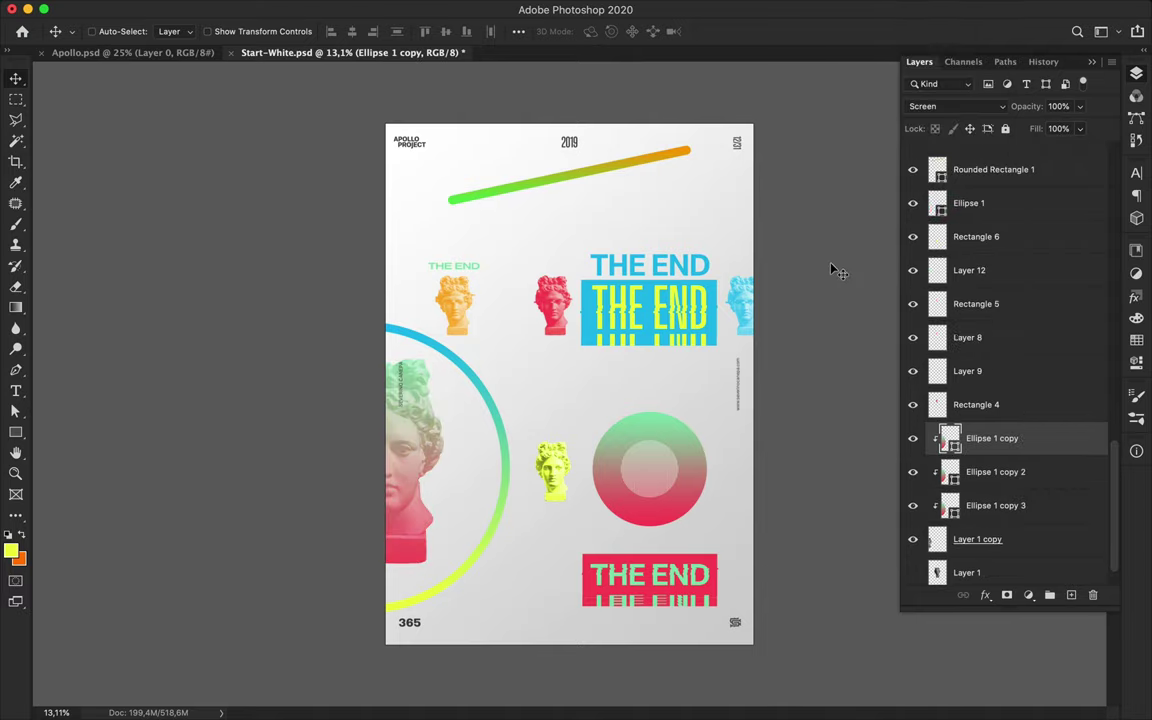
pyautogui.scroll(1, 847, 470)
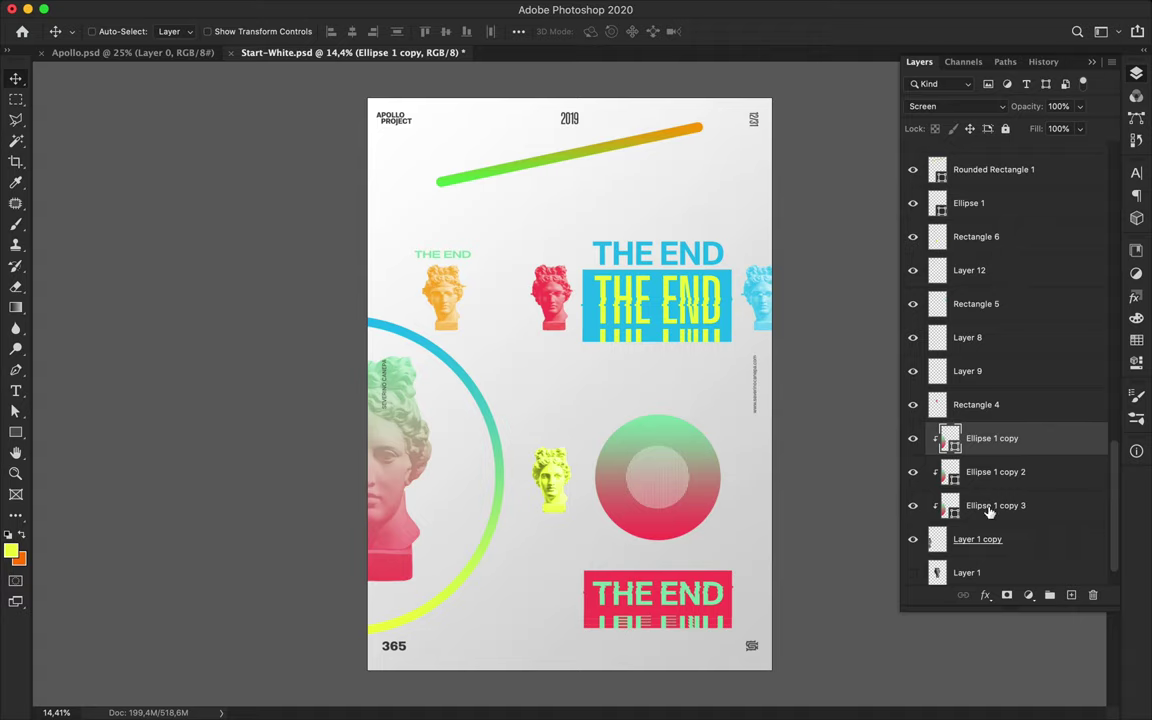
pyautogui.click(958, 106)
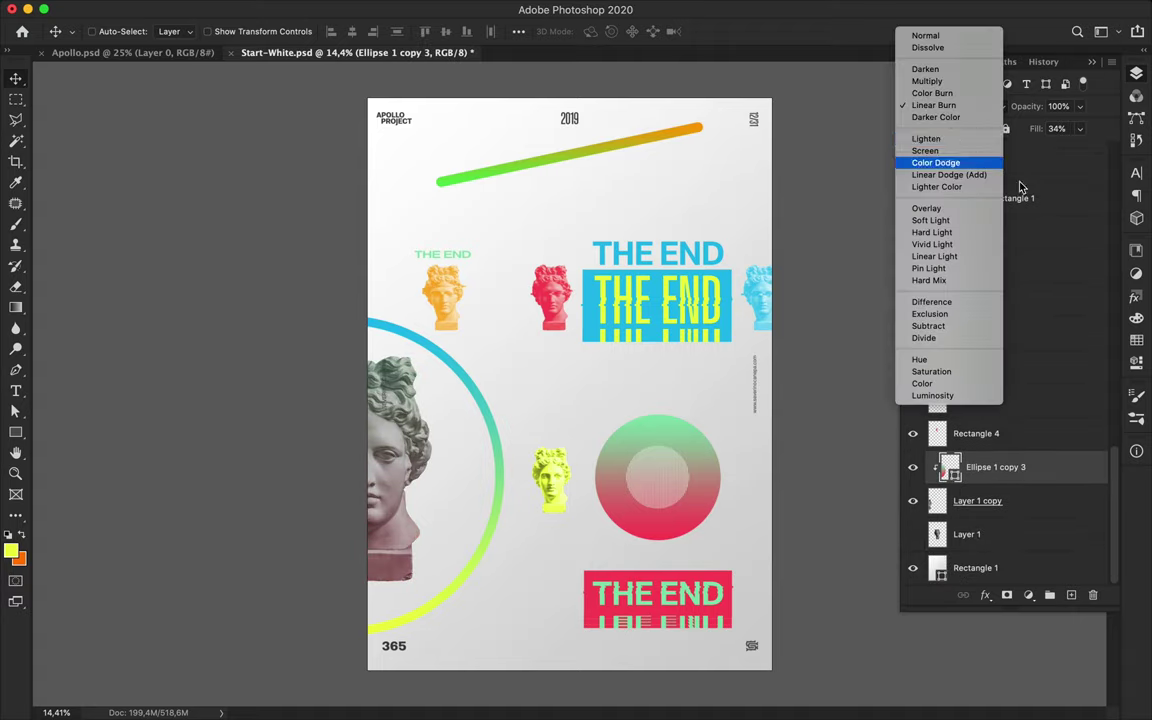
pyautogui.press('Escape')
pyautogui.press('Delete')
# Try a red Screen rectangle over the left strip, then delete it with the head copy
pyautogui.click(16, 432)
pyautogui.press('i')
pyautogui.click(686, 575)
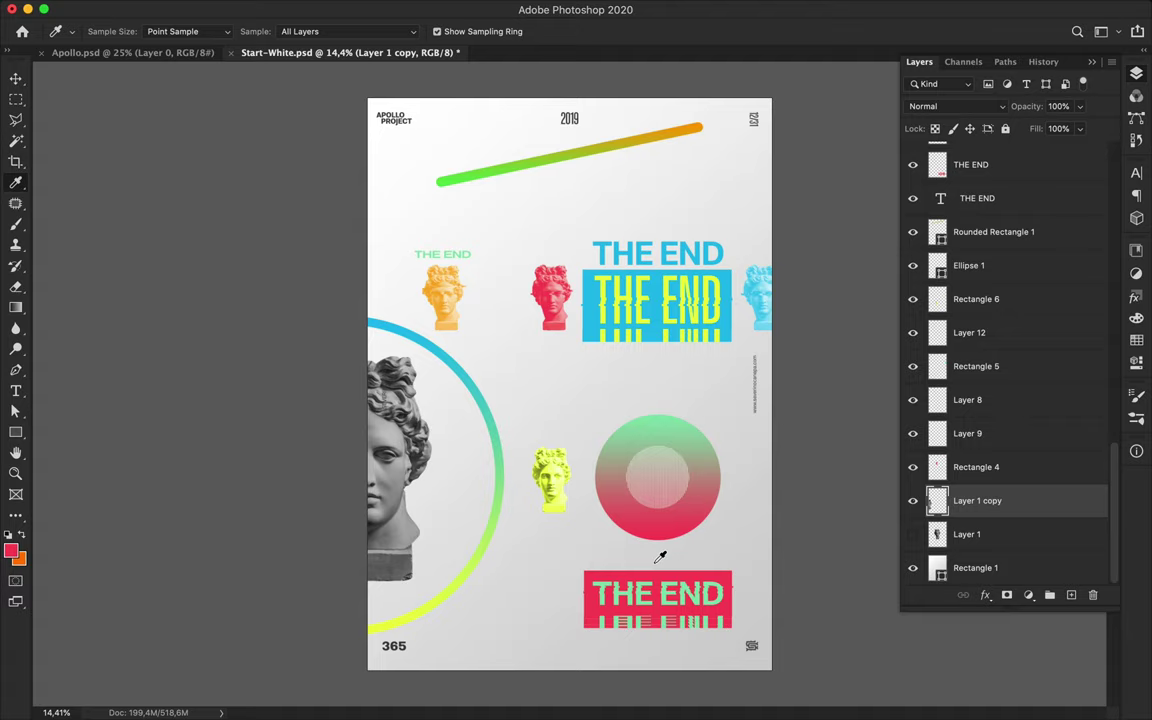
pyautogui.press('m')
pyautogui.moveTo(440, 337); pyautogui.dragTo(183, 649)
pyautogui.press('u')
pyautogui.moveTo(463, 327); pyautogui.dragTo(211, 630)
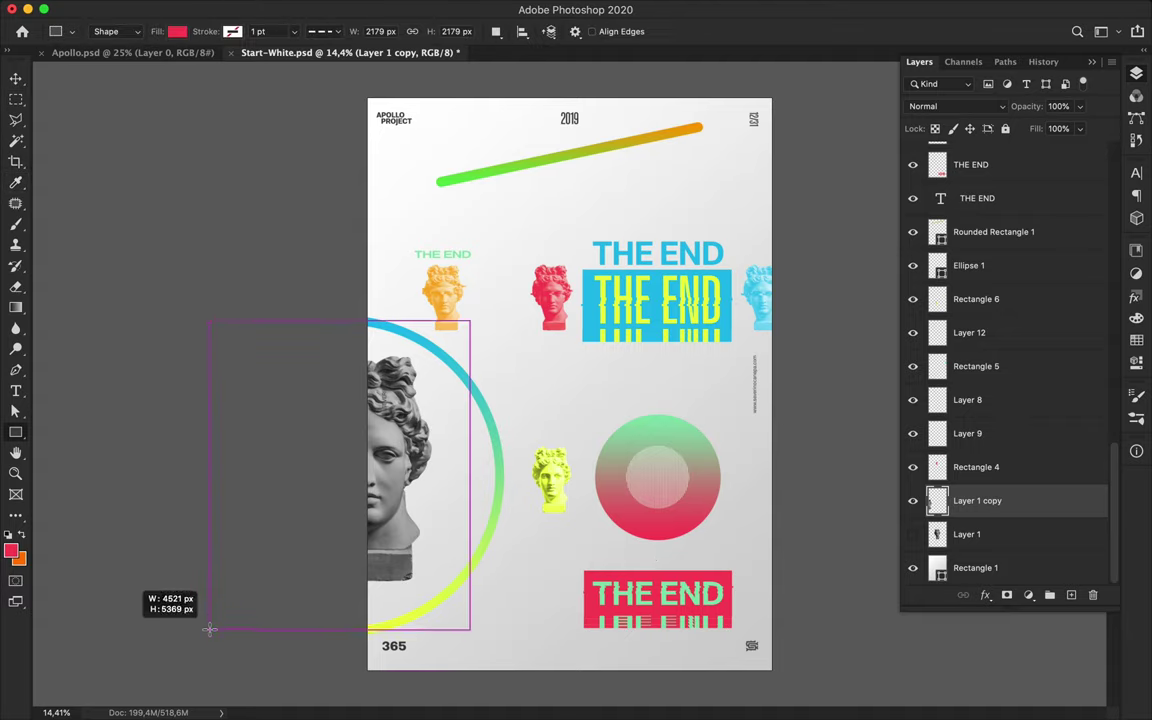
pyautogui.press('v')
pyautogui.keyDown('alt'); pyautogui.click(979, 517); pyautogui.keyUp('alt')
pyautogui.click(985, 104)
pyautogui.click(954, 224)
pyautogui.press('BackSpace')
pyautogui.press('BackSpace')
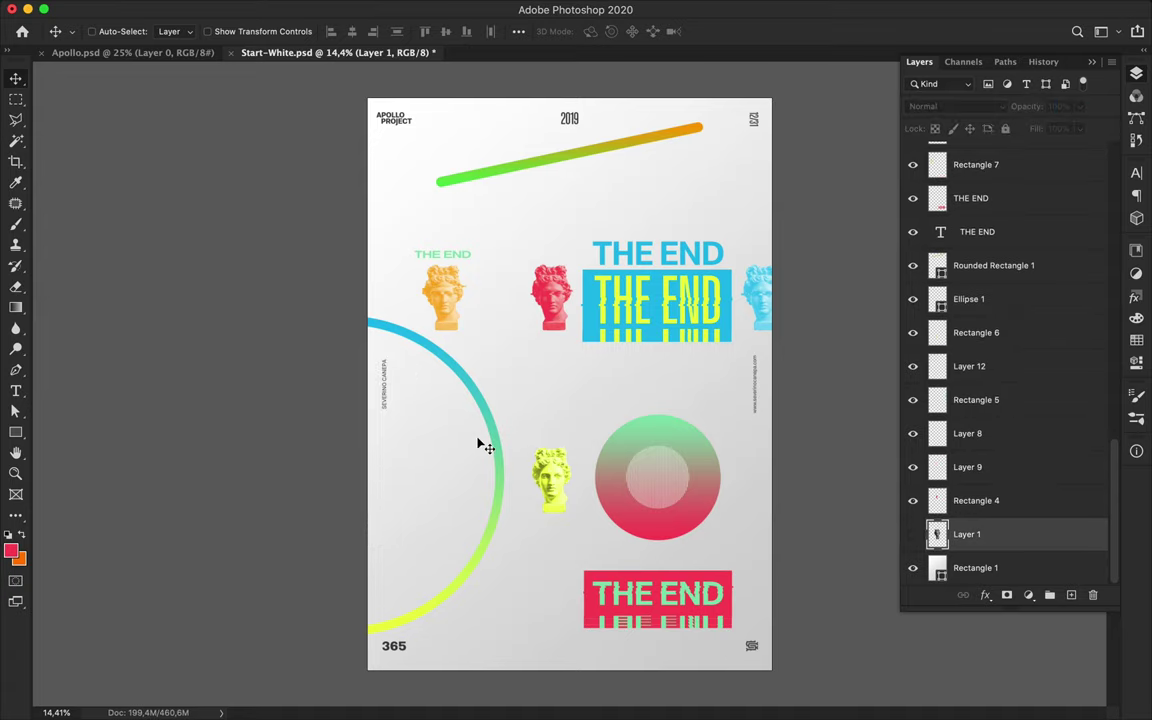
# Nudge the large arc up-left and delete the extra THE END glitch slices
pyautogui.moveTo(500, 449); pyautogui.dragTo(489, 438)
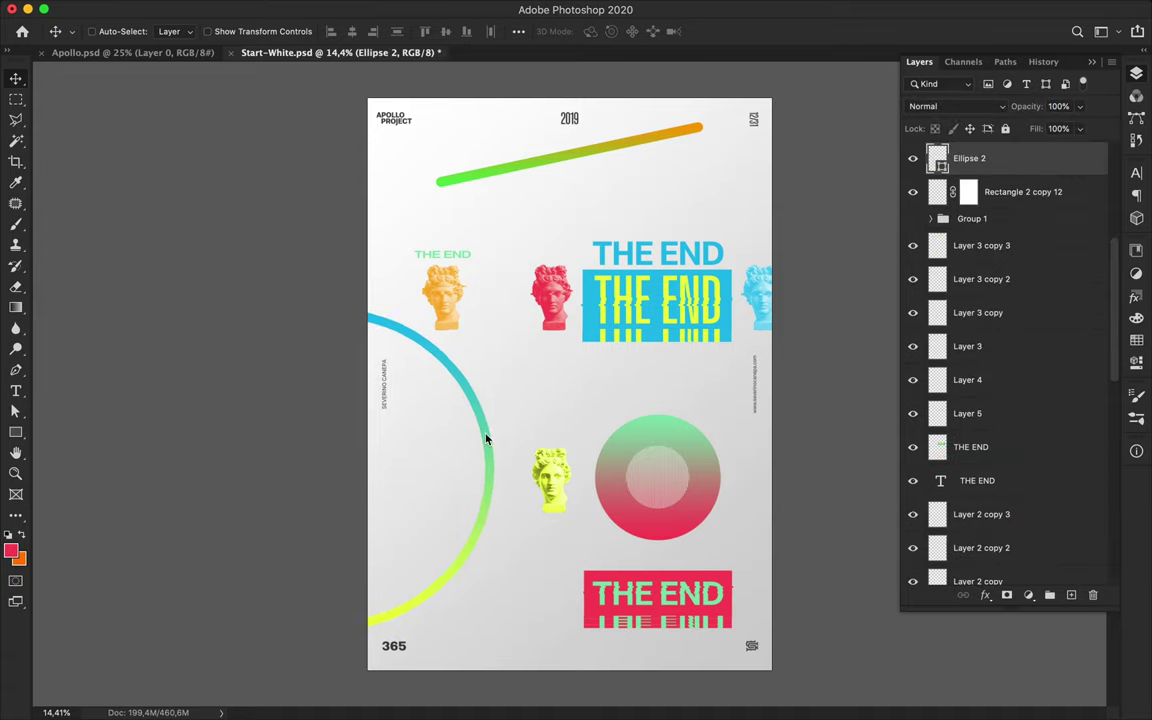
pyautogui.click(603, 346)
pyautogui.press('BackSpace')
pyautogui.press('BackSpace')
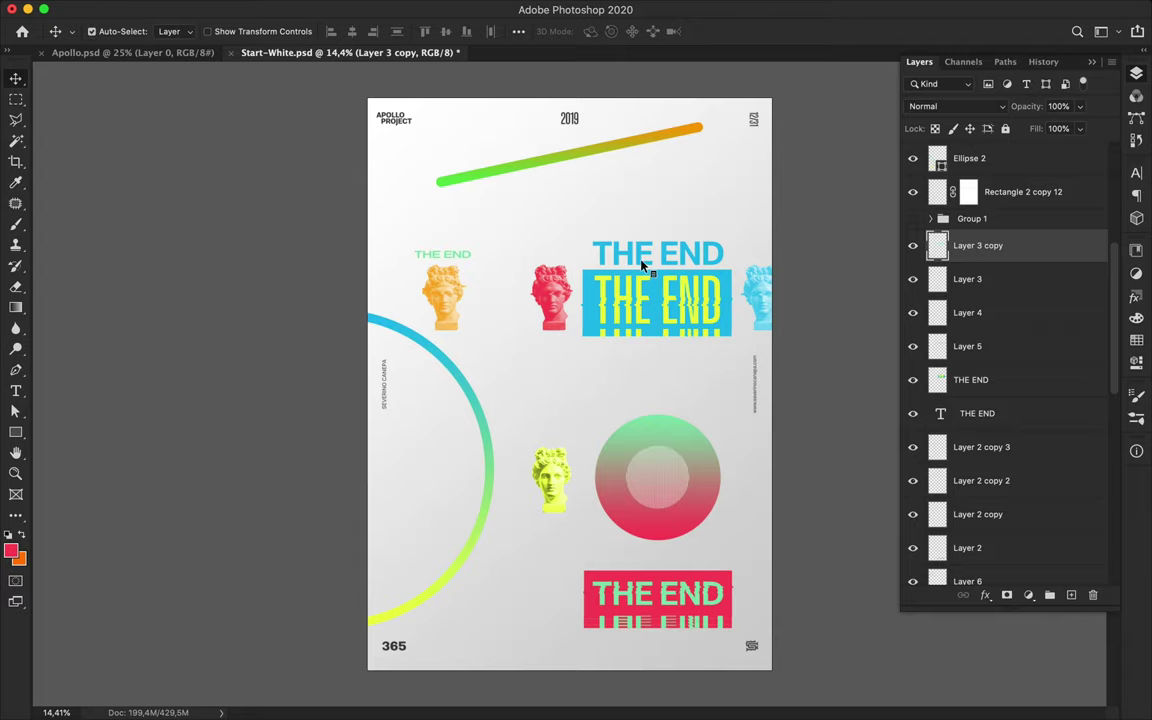
# Duplicate the small THE END as orange Heavy text and place it under the red statue
pyautogui.click(463, 258)
pyautogui.moveTo(463, 258); pyautogui.dragTo(575, 387)
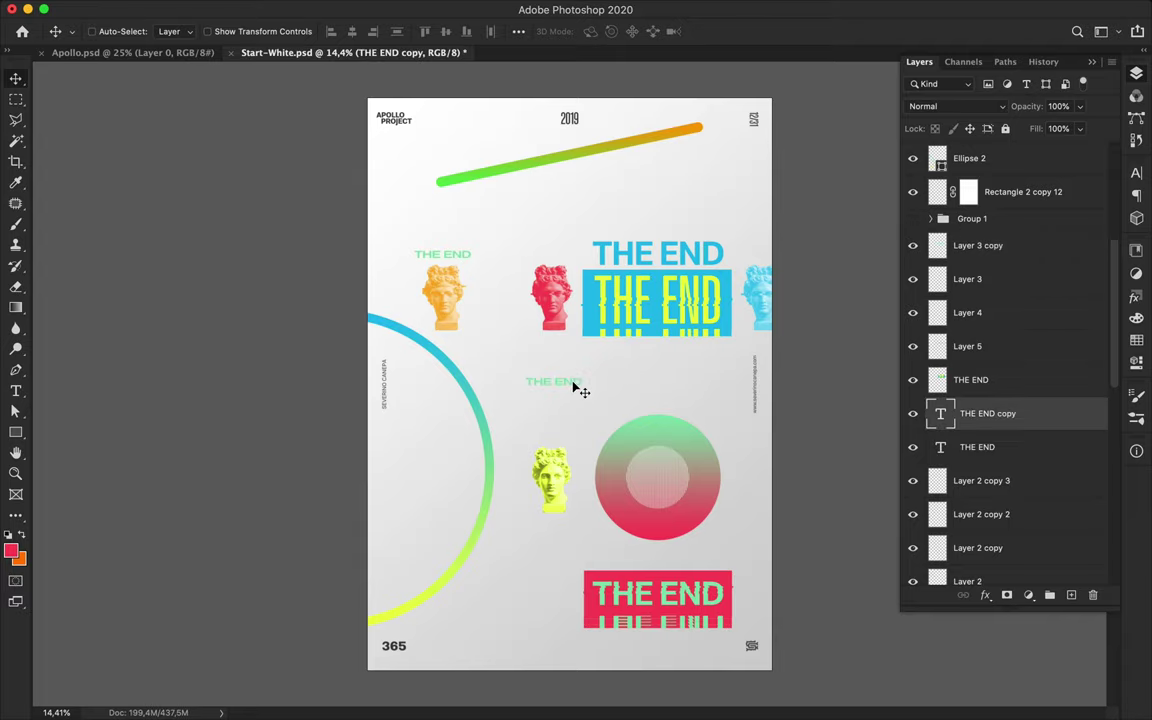
pyautogui.doubleClick(552, 381)
pyautogui.click(651, 31)
pyautogui.click(1098, 218)
pyautogui.click(1136, 172)
pyautogui.click(1062, 207)
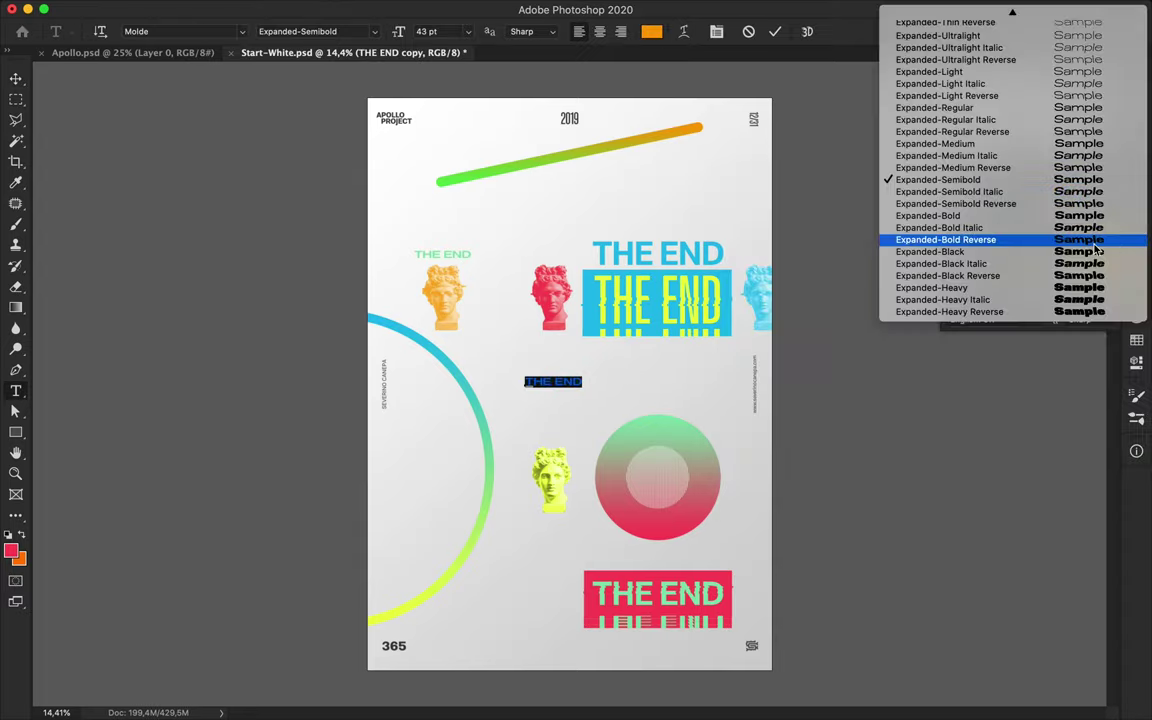
pyautogui.scroll(10, 1000, 160)
pyautogui.click(925, 90)
pyautogui.click(16, 80)
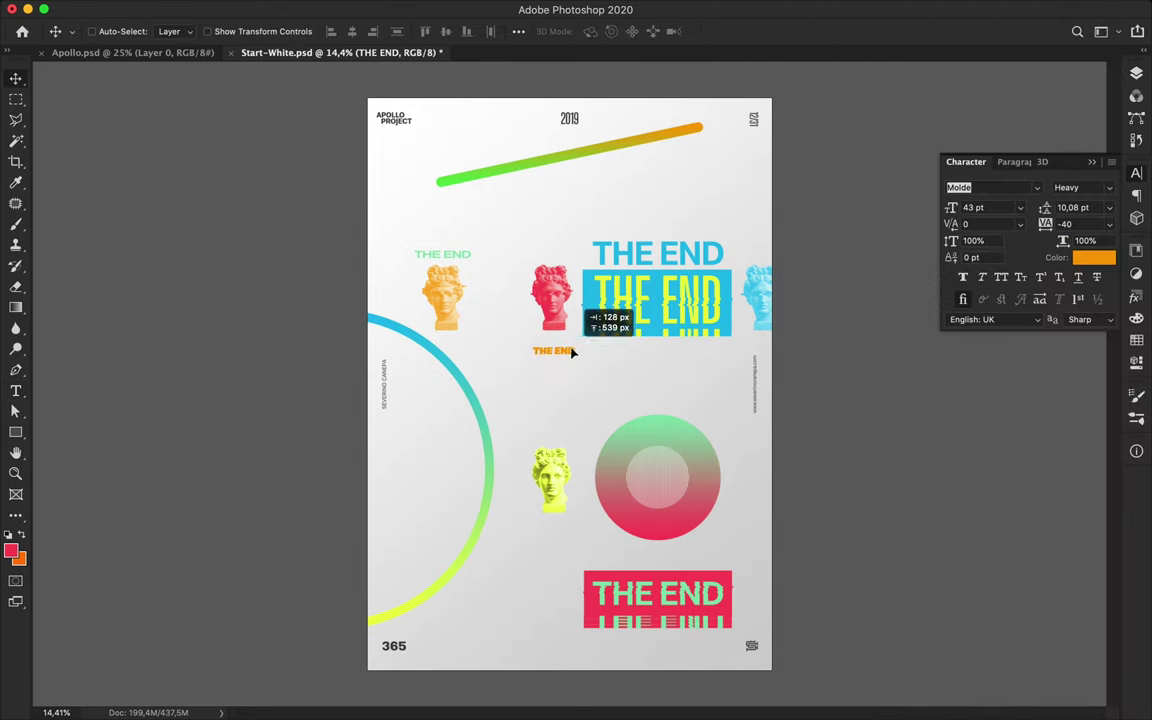
pyautogui.moveTo(560, 362)
pyautogui.mouseDown()
pyautogui.moveTo(560, 350)
pyautogui.moveTo(565, 533)
pyautogui.mouseUp()
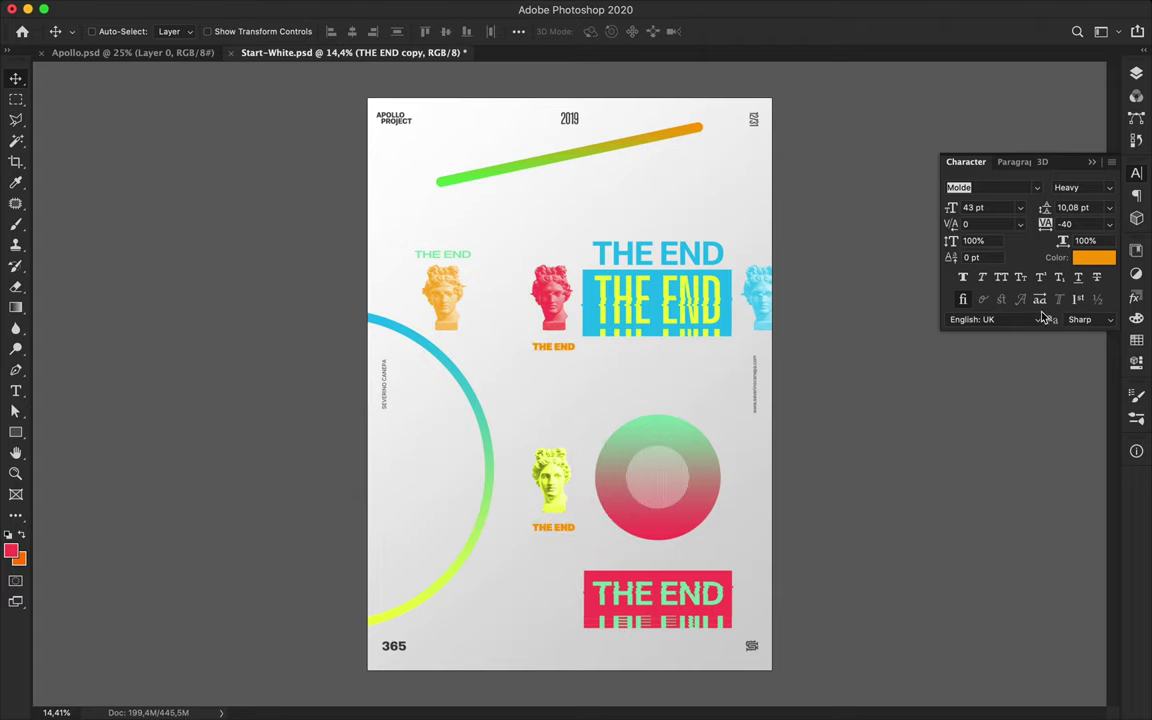
# Restyle a THE END copy as red SemiCondensed text and enlarge it below the statue
pyautogui.click(1110, 187)
pyautogui.click(1059, 255)
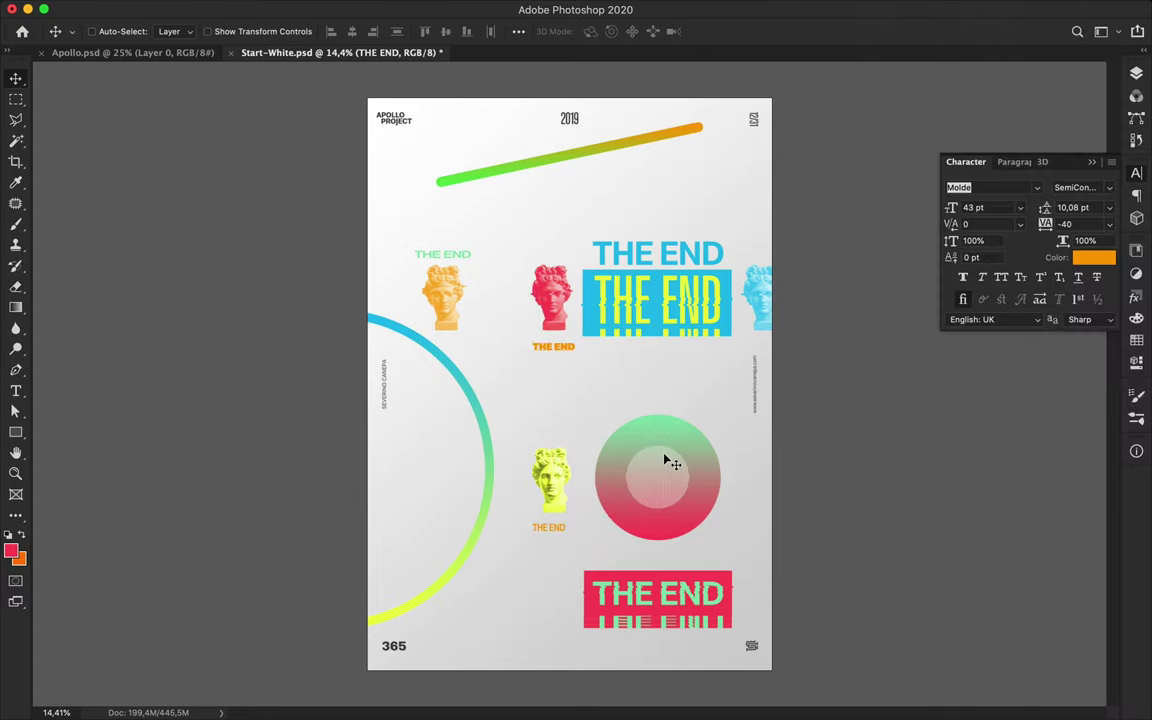
pyautogui.click(1094, 257)
pyautogui.click(882, 231)
pyautogui.click(1100, 221)
pyautogui.hotkey('ctrl', 't')
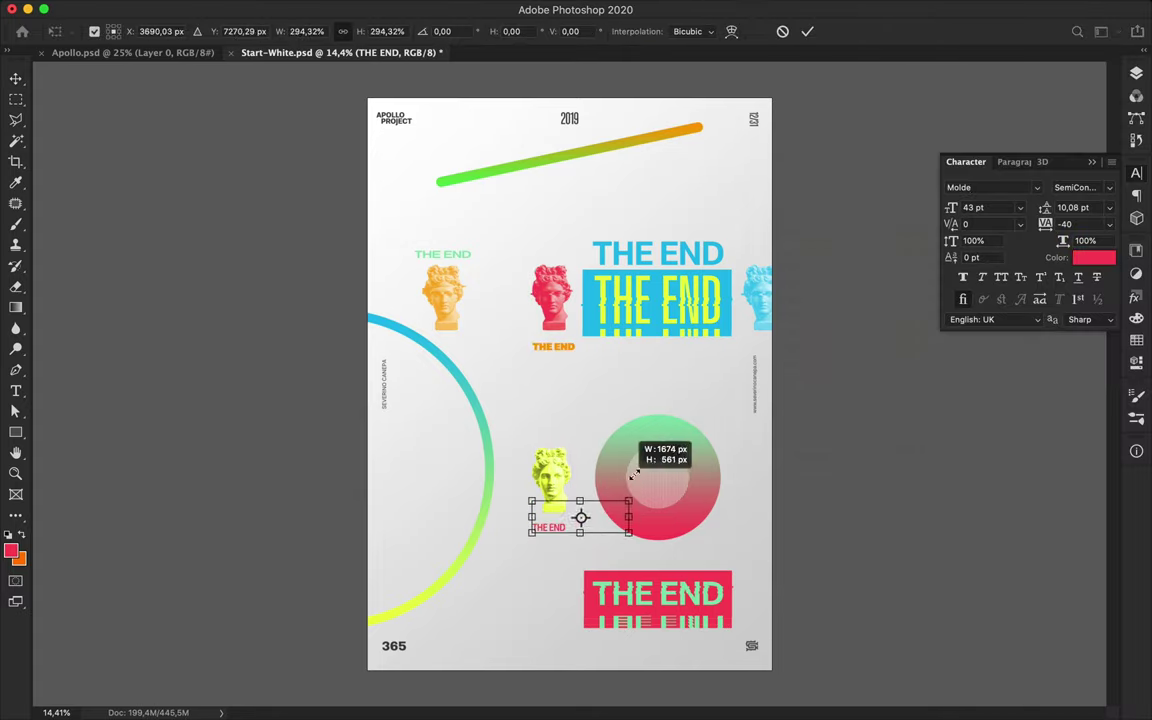
pyautogui.moveTo(626, 481)
pyautogui.mouseDown()
pyautogui.moveTo(620, 501)
pyautogui.moveTo(601, 397)
pyautogui.mouseUp()
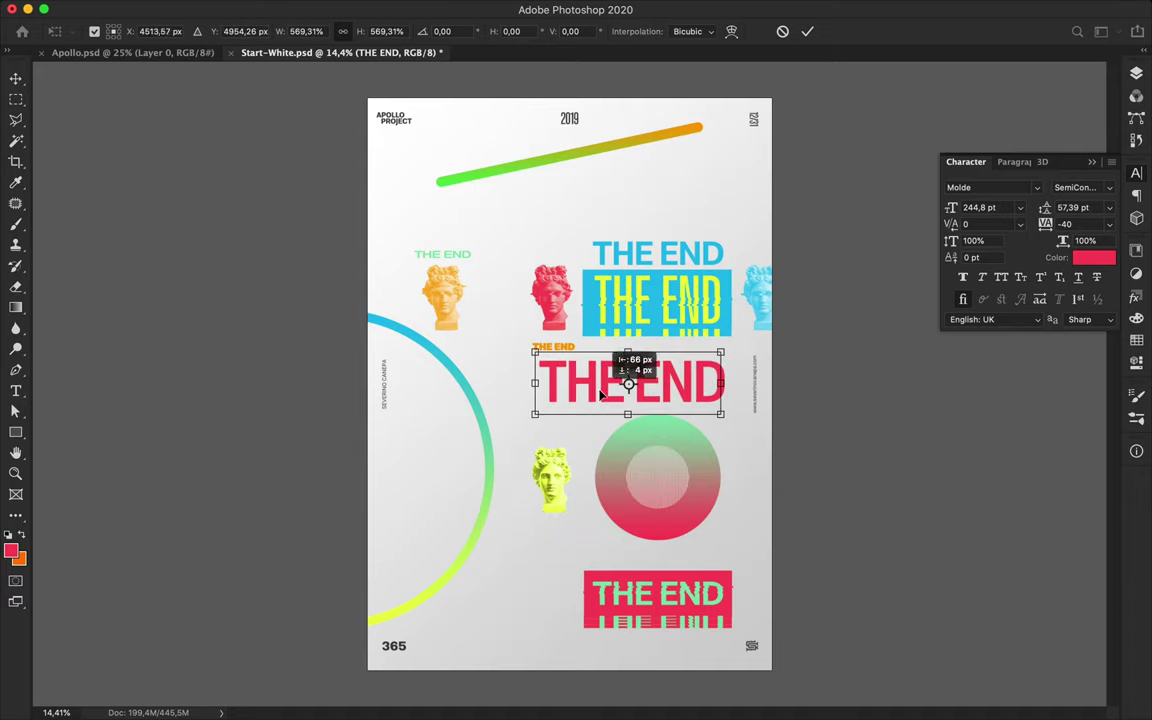
pyautogui.press('Return')
# Give the red THE END tracking 0, thin weight, about 81% width, then save the poster
pyautogui.write('0')
pyautogui.press('Return')
pyautogui.press('Up')
pyautogui.press('Up')
pyautogui.press('Up')
pyautogui.press('Up')
pyautogui.press('Up')
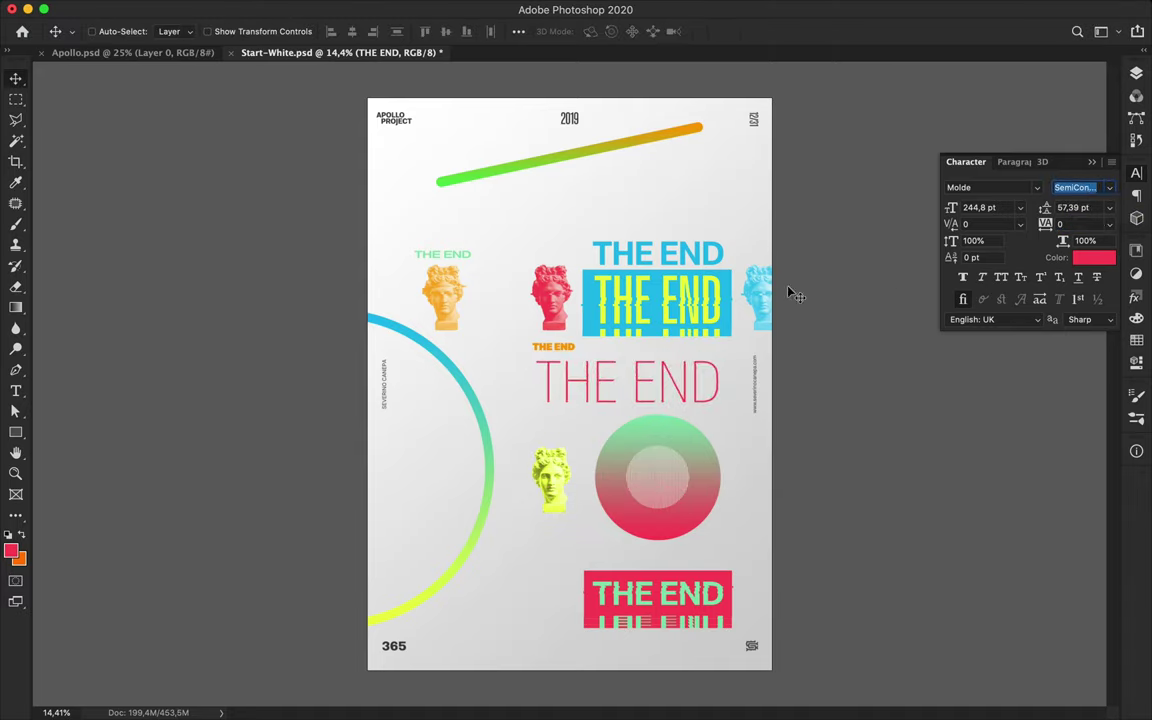
pyautogui.moveTo(683, 387); pyautogui.dragTo(714, 388)
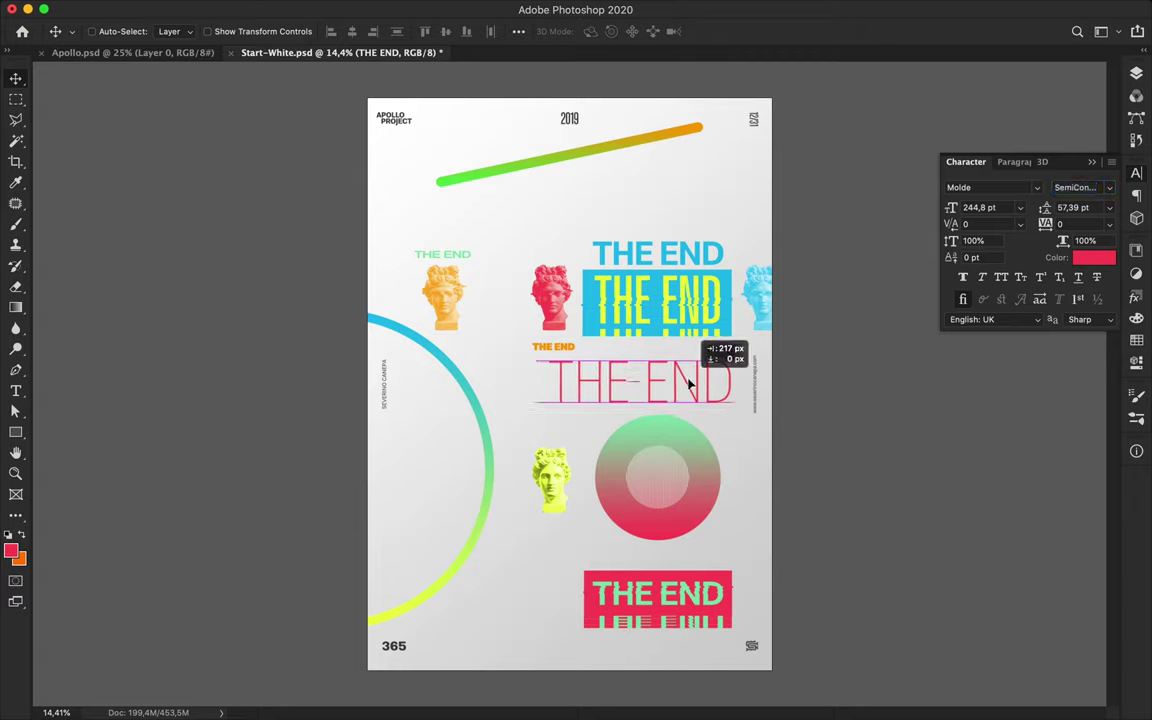
pyautogui.hotkey('ctrl', 't')
pyautogui.moveTo(565, 383)
pyautogui.mouseDown()
pyautogui.moveTo(583, 381)
pyautogui.moveTo(655, 657)
pyautogui.mouseUp()
pyautogui.press('Return')
pyautogui.hotkey('ctrl', 's')
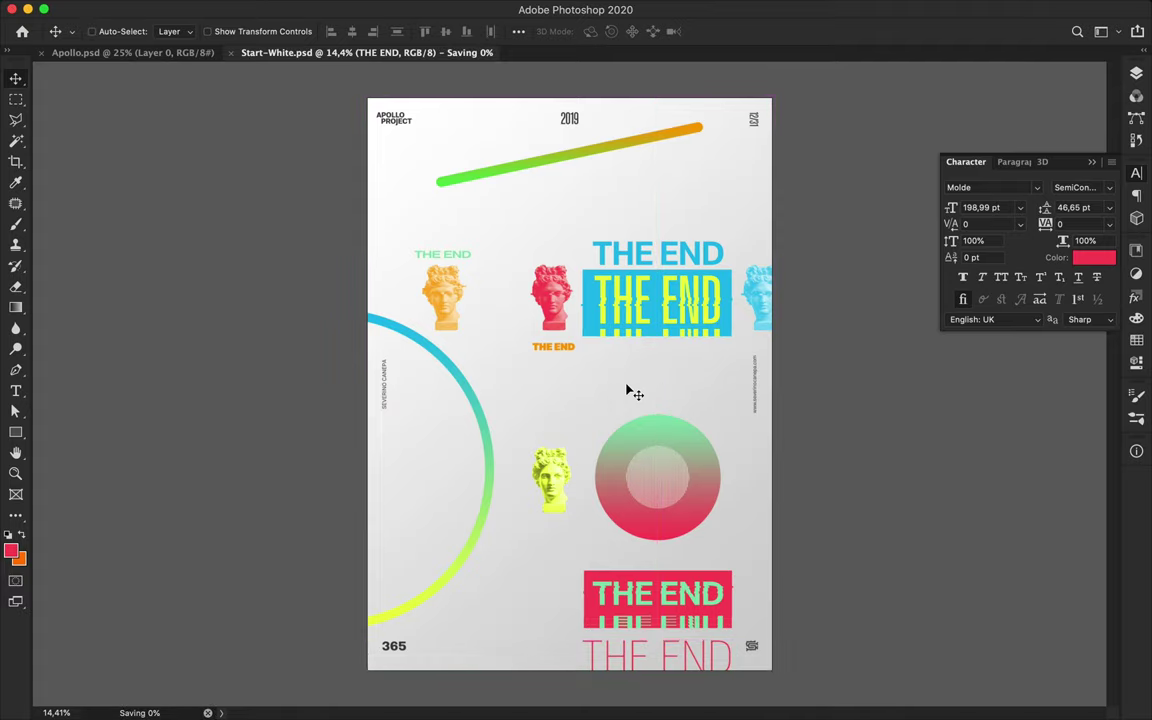
# Save the poster as Start-White1.psd
pyautogui.hotkey('ctrl', 'shift', 's')
pyautogui.write('1')
pyautogui.press('Return')
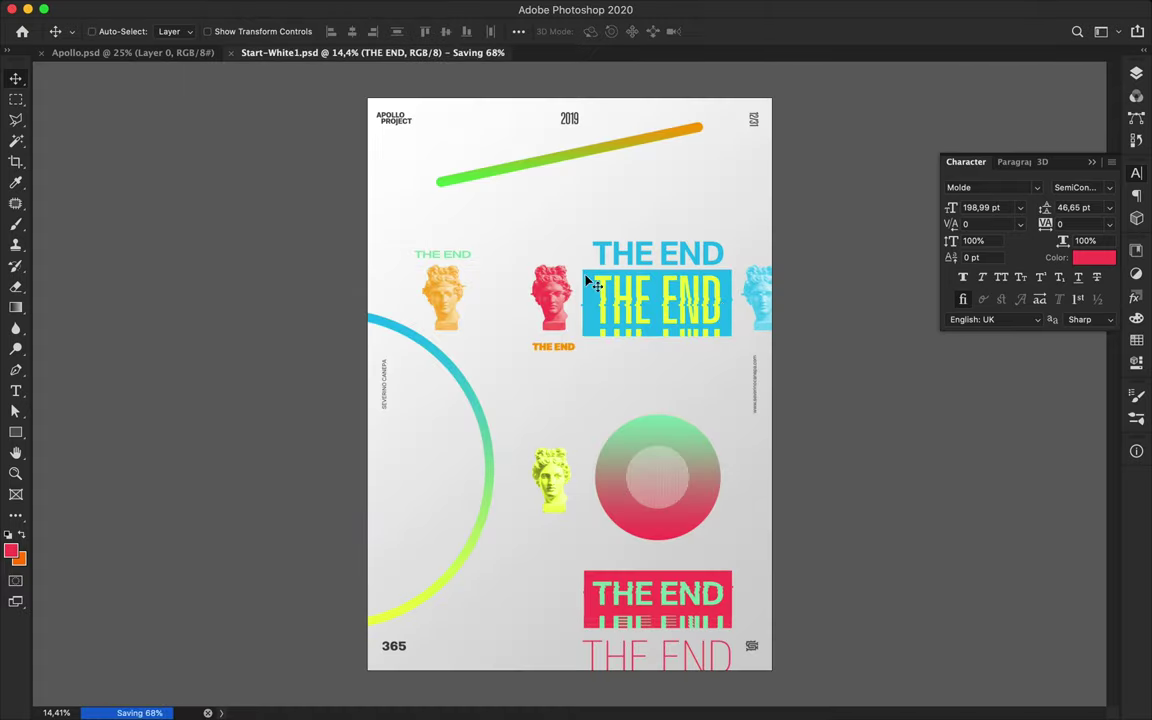
# Reposition the red, orange and blue statue heads, merging the blue head's two layers
pyautogui.click(1136, 73)
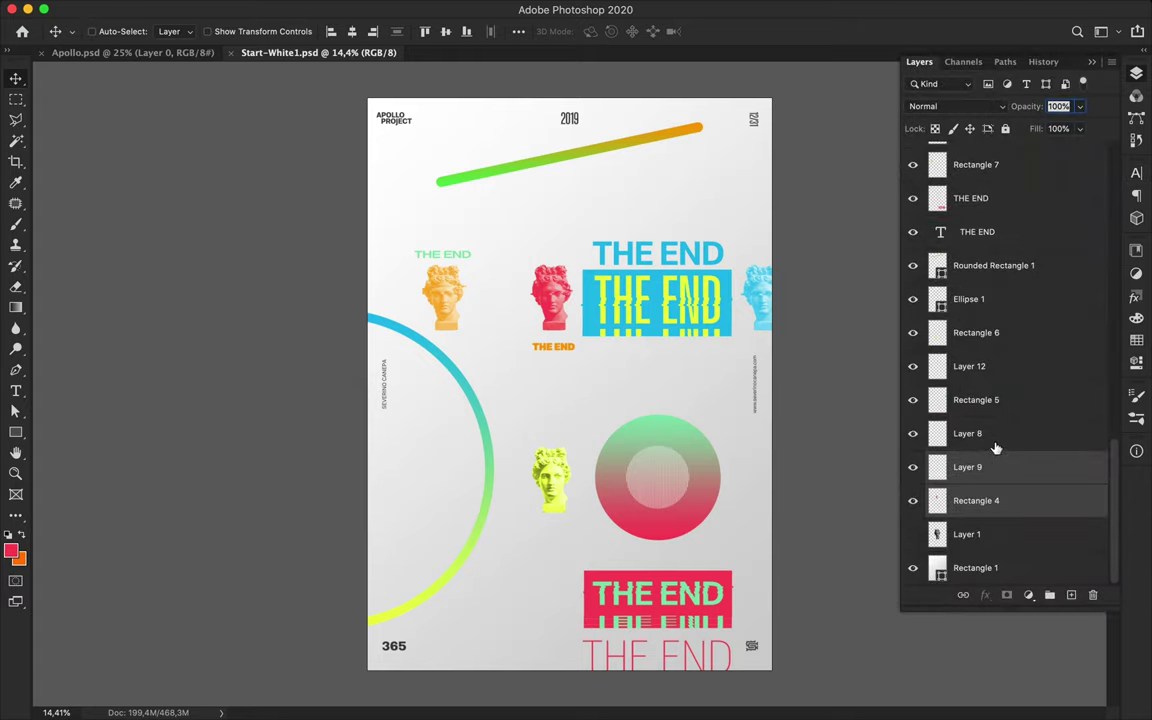
pyautogui.moveTo(550, 298); pyautogui.dragTo(560, 397)
pyautogui.click(1000, 170)
pyautogui.moveTo(466, 300); pyautogui.dragTo(503, 320)
pyautogui.keyDown('ctrl'); pyautogui.click(765, 310); pyautogui.keyUp('ctrl')
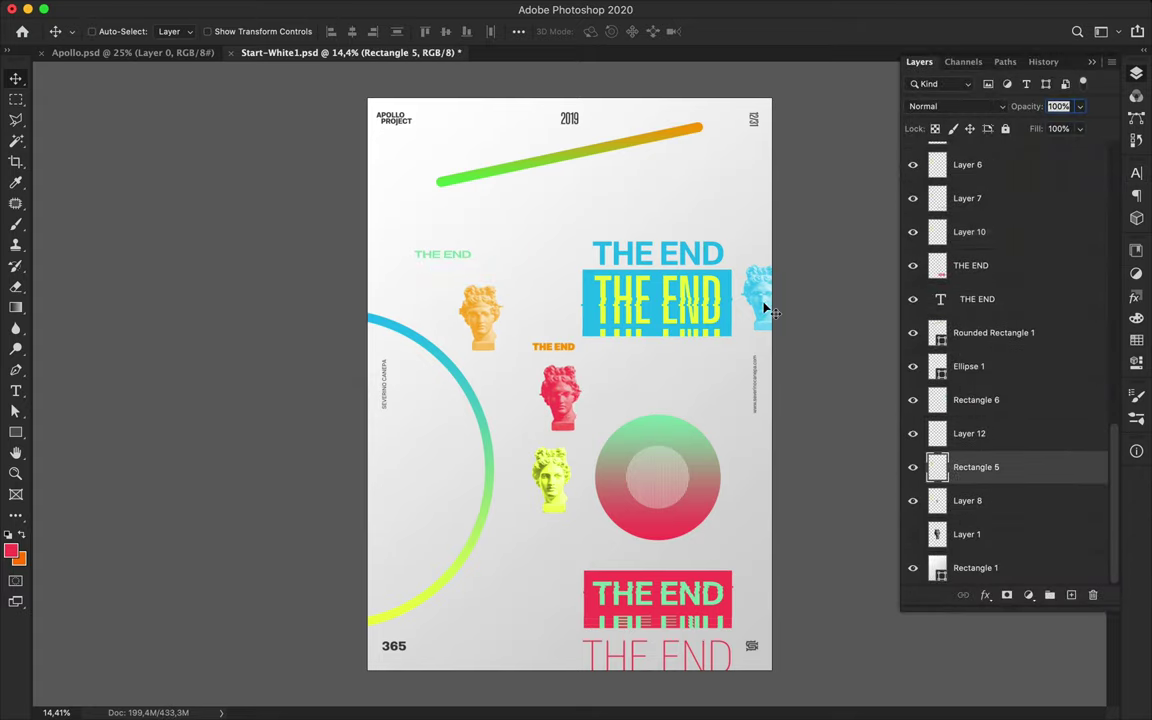
pyautogui.keyDown('shift'); pyautogui.click(960, 433); pyautogui.keyUp('shift')
pyautogui.moveTo(757, 327)
pyautogui.mouseDown()
pyautogui.moveTo(745, 390)
pyautogui.moveTo(563, 300)
pyautogui.mouseUp()
pyautogui.hotkey('ctrl', 'e')
# Place the yellow head at the blue box's edge, the red head by the bottom box, and shift the orange and green labels
pyautogui.keyDown('ctrl'); pyautogui.click(565, 472); pyautogui.keyUp('ctrl')
pyautogui.moveTo(535, 485); pyautogui.dragTo(738, 295)
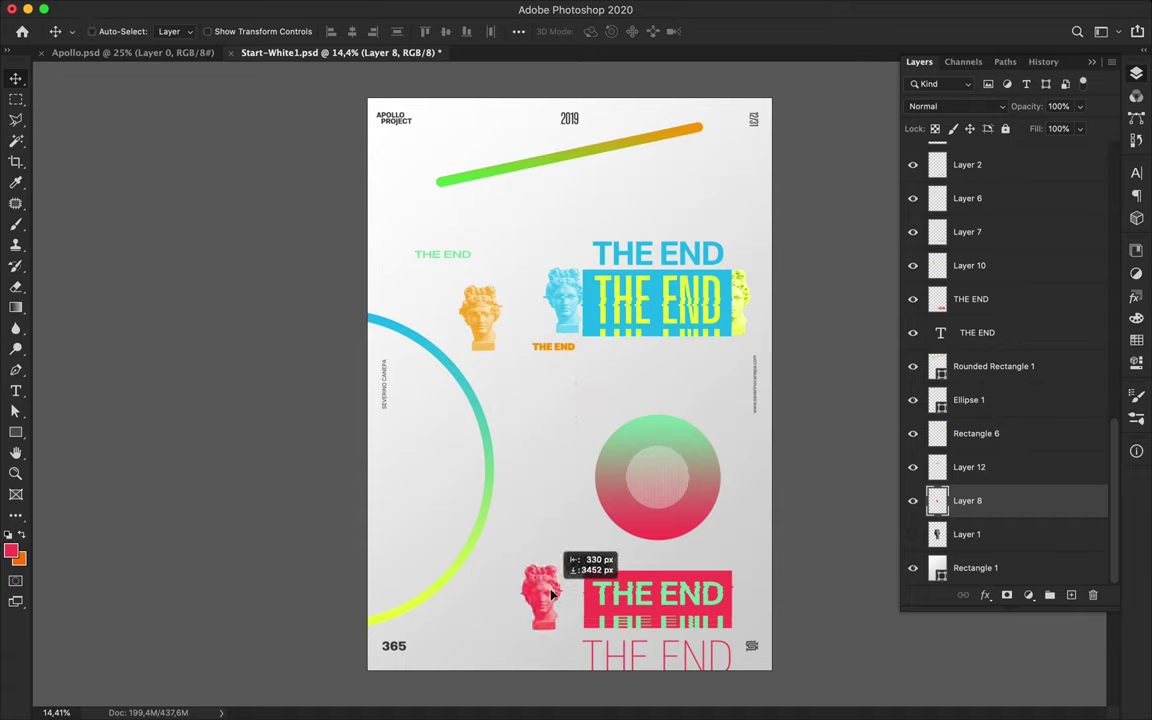
pyautogui.moveTo(577, 398); pyautogui.dragTo(560, 599)
pyautogui.moveTo(482, 320)
pyautogui.mouseDown()
pyautogui.moveTo(542, 527)
pyautogui.moveTo(565, 515)
pyautogui.mouseUp()
pyautogui.keyDown('shift'); pyautogui.click(538, 515); pyautogui.keyUp('shift')
pyautogui.moveTo(565, 360); pyautogui.dragTo(575, 478)
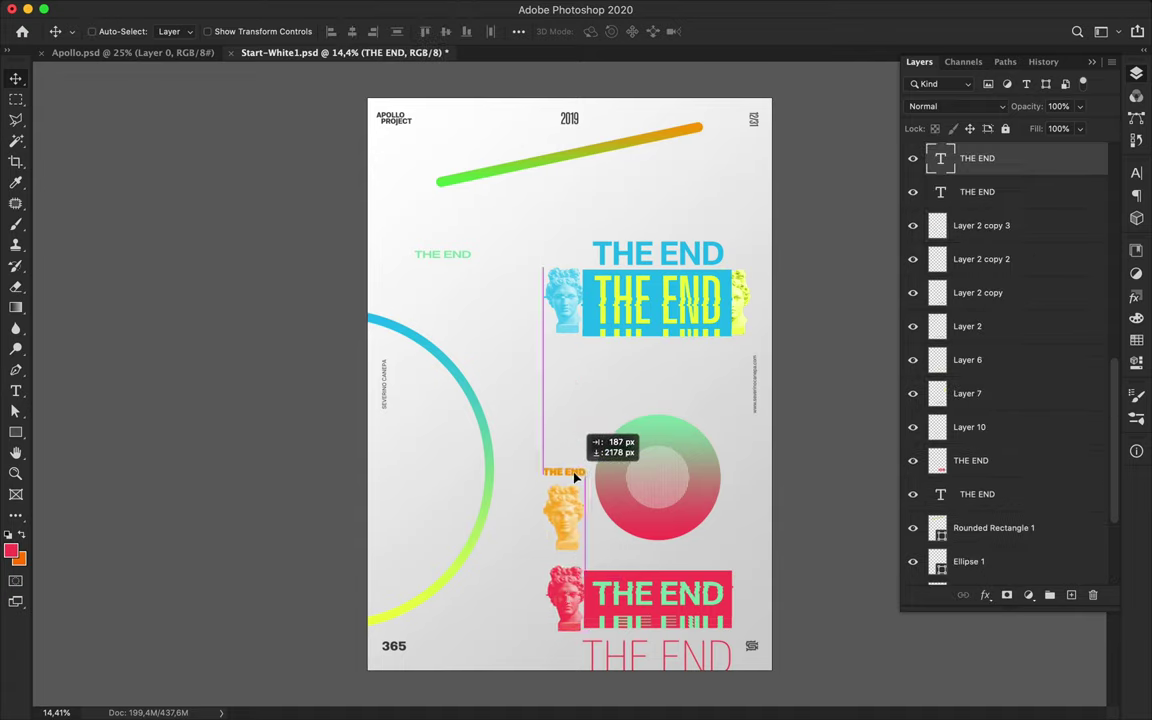
pyautogui.moveTo(460, 258); pyautogui.dragTo(463, 211)
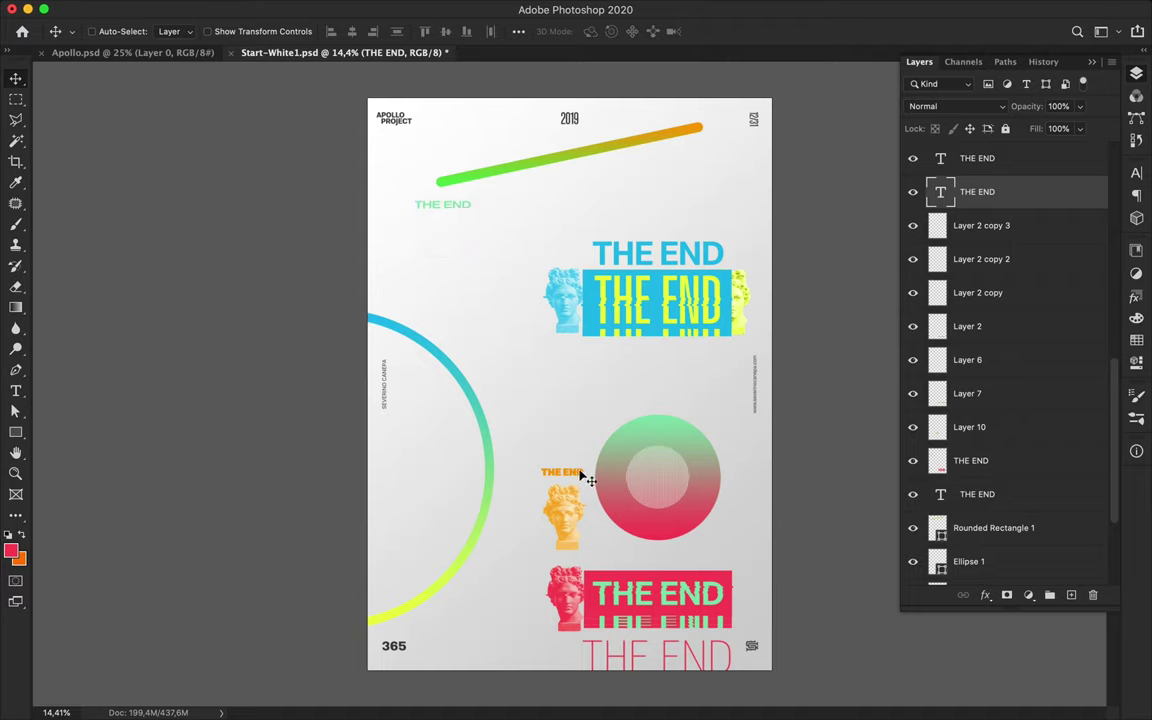
# Check the orange THE END text's character settings and toggle the gradient line's visibility
pyautogui.click(1000, 158)
pyautogui.click(1136, 172)
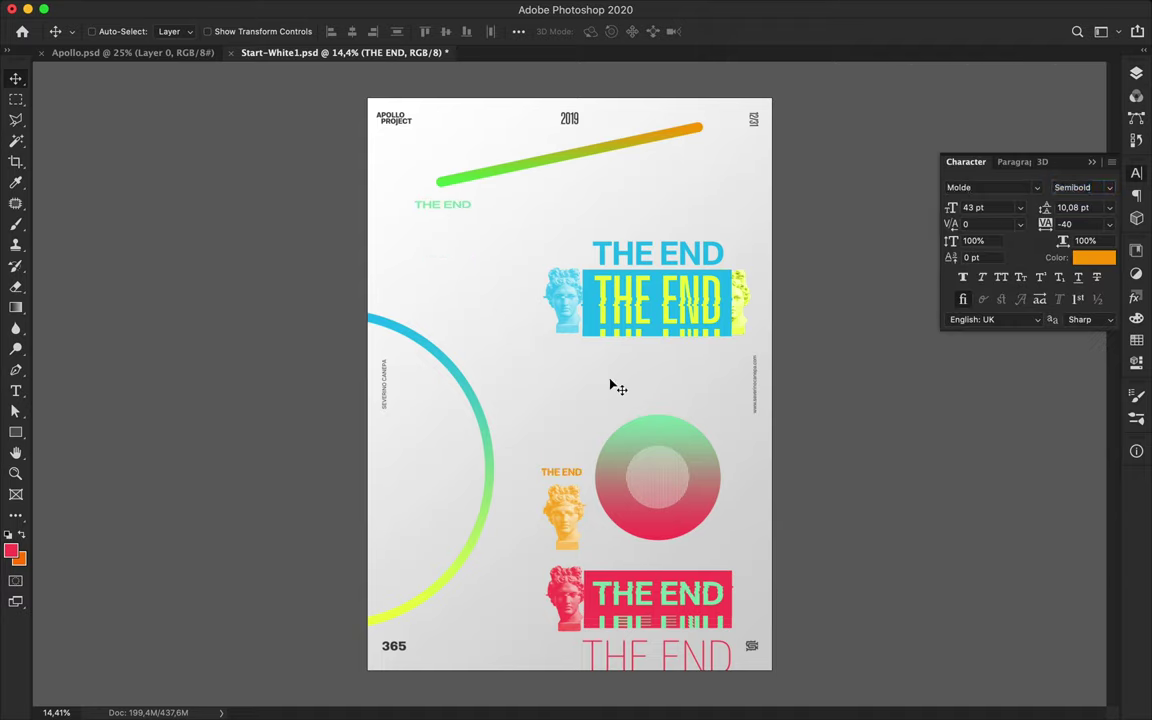
pyautogui.hotkey('ctrl', '+')
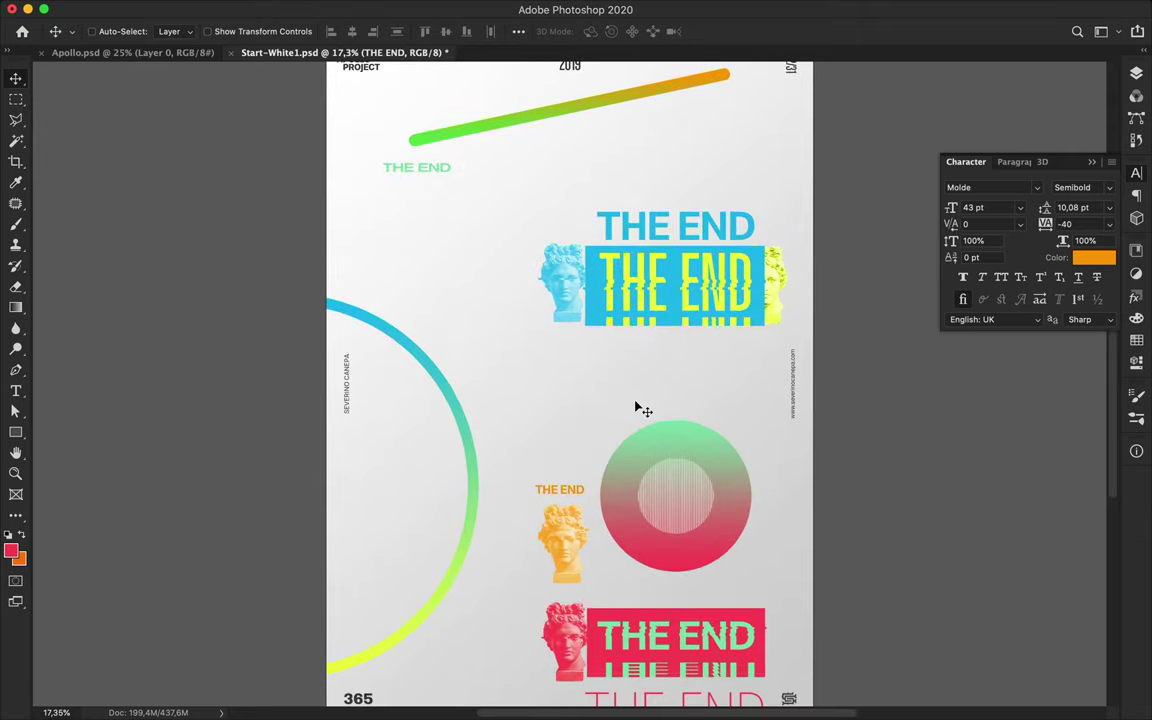
pyautogui.scroll(-2, 728, 465)
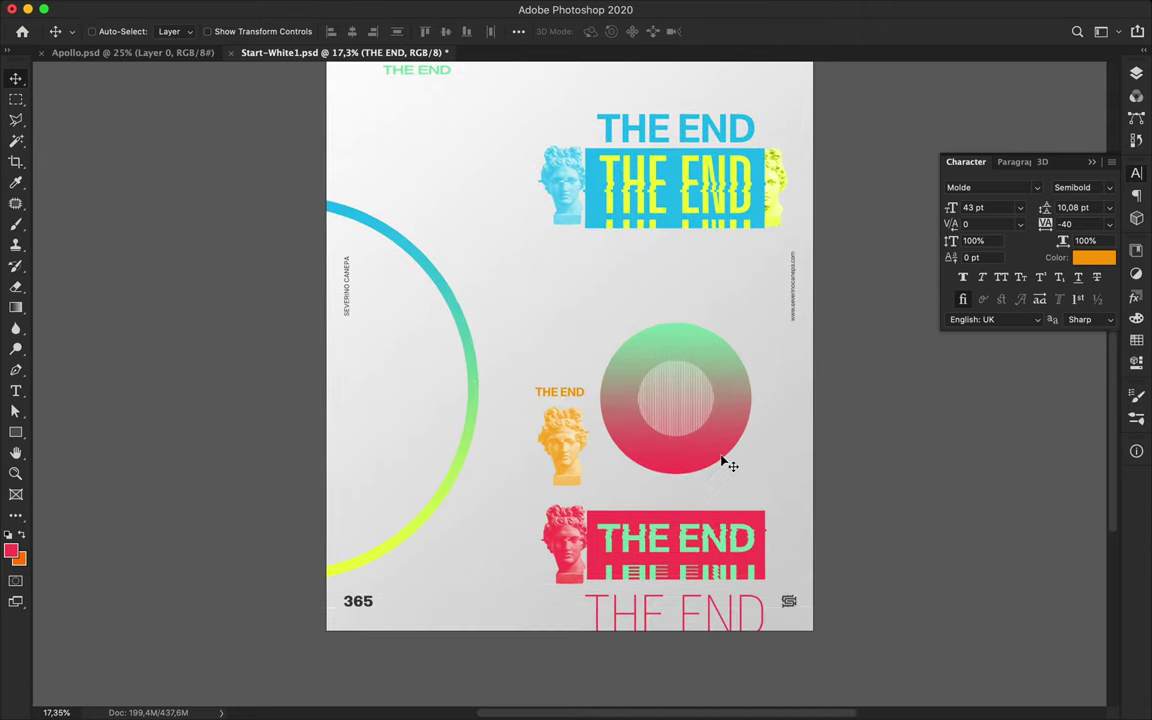
pyautogui.scroll(-1, 725, 458)
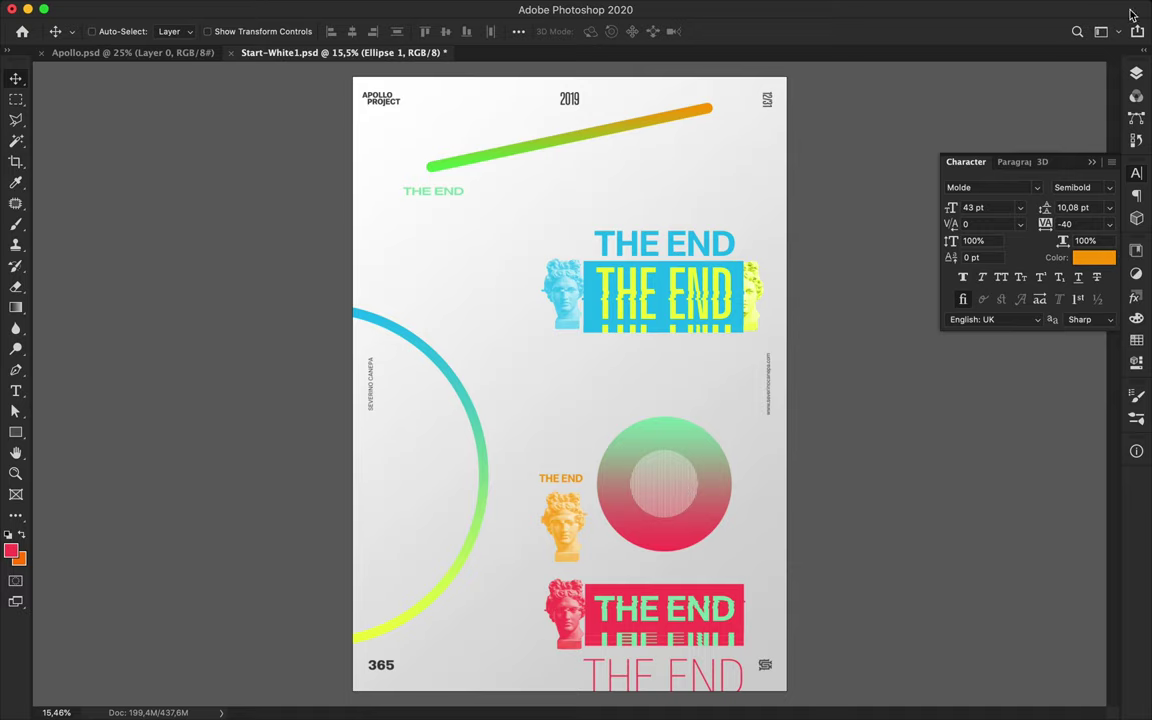
pyautogui.click(1136, 73)
pyautogui.click(913, 528)
pyautogui.scroll(-3, 975, 484)
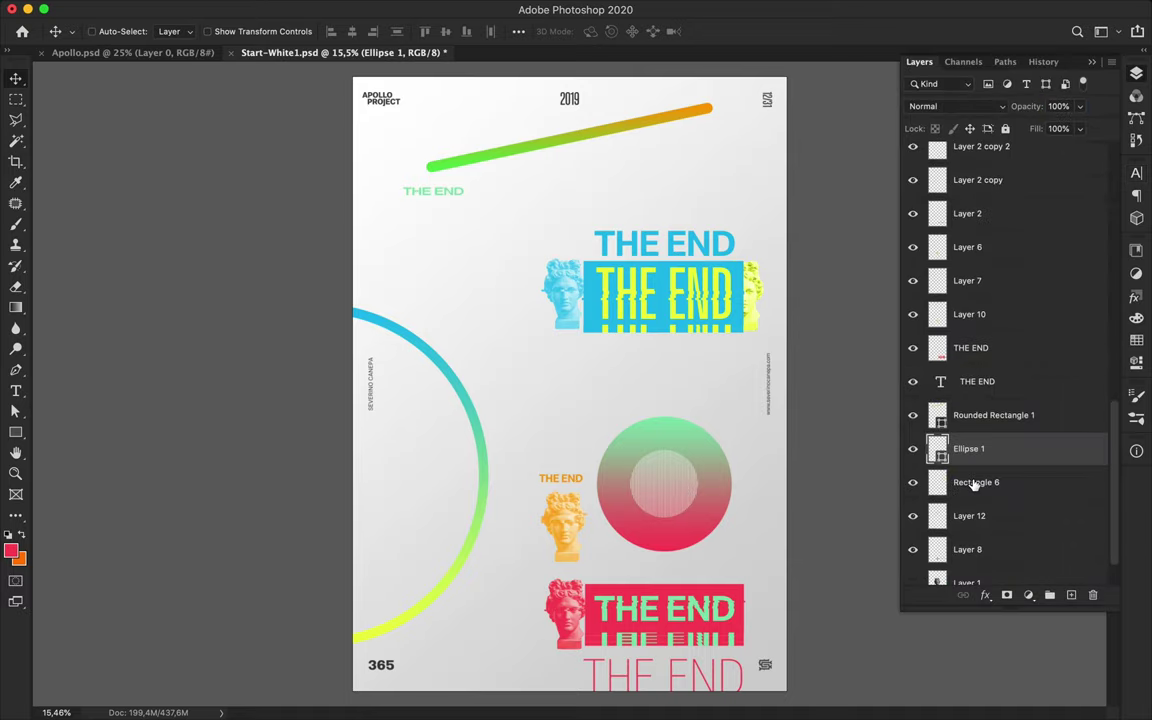
pyautogui.scroll(3, 666, 522)
# Delete the striped circle and stretch the gradient circle taller
pyautogui.click(666, 522)
pyautogui.moveTo(1034, 172); pyautogui.dragTo(1093, 595)
pyautogui.scroll(-1, 697, 511)
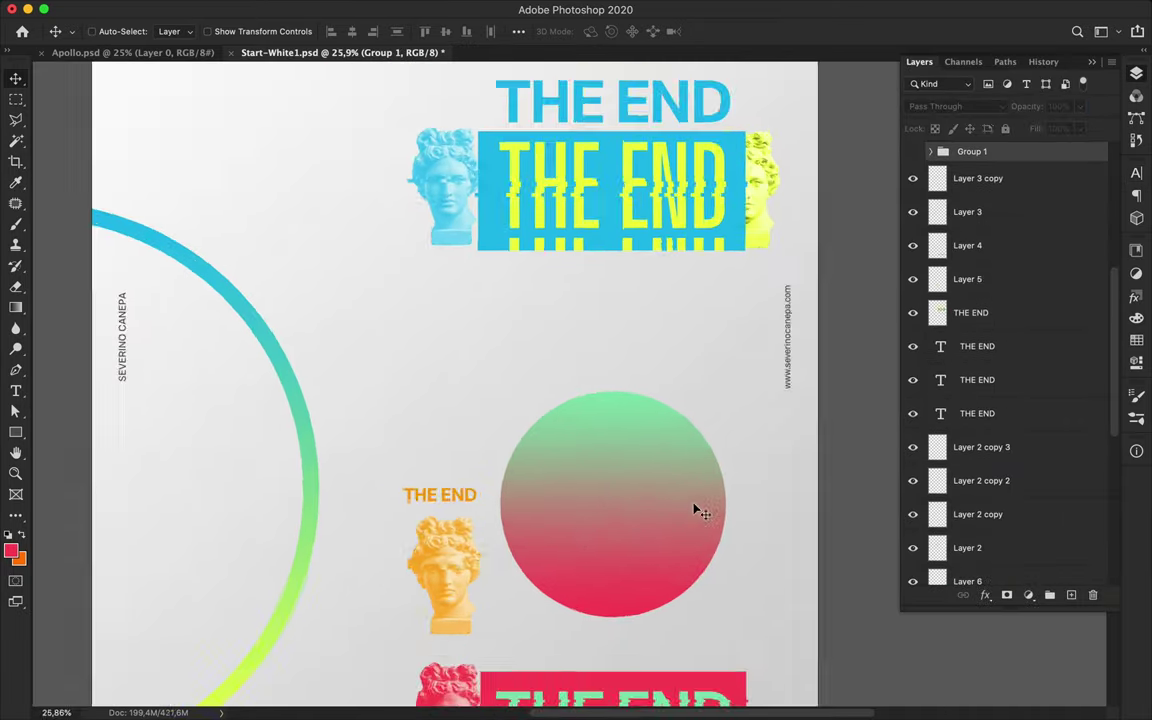
pyautogui.scroll(-1, 697, 511)
pyautogui.scroll(-1, 689, 525)
pyautogui.click(689, 524)
pyautogui.hotkey('ctrl', 't')
pyautogui.moveTo(662, 418); pyautogui.dragTo(661, 472)
pyautogui.press('Return')
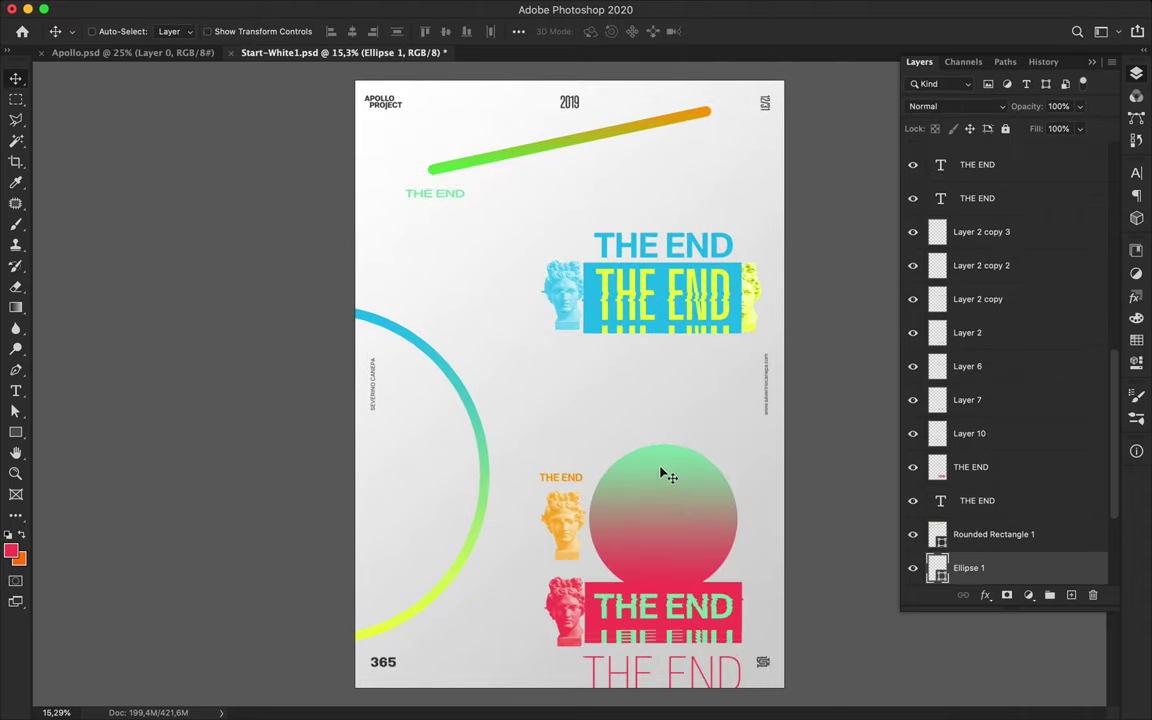
# Delete the orange head, shrink and raise the gradient circle, and reposition the small labels
pyautogui.moveTo(571, 535)
pyautogui.mouseDown()
pyautogui.moveTo(691, 197)
pyautogui.moveTo(655, 175)
pyautogui.mouseUp()
pyautogui.press('Delete')
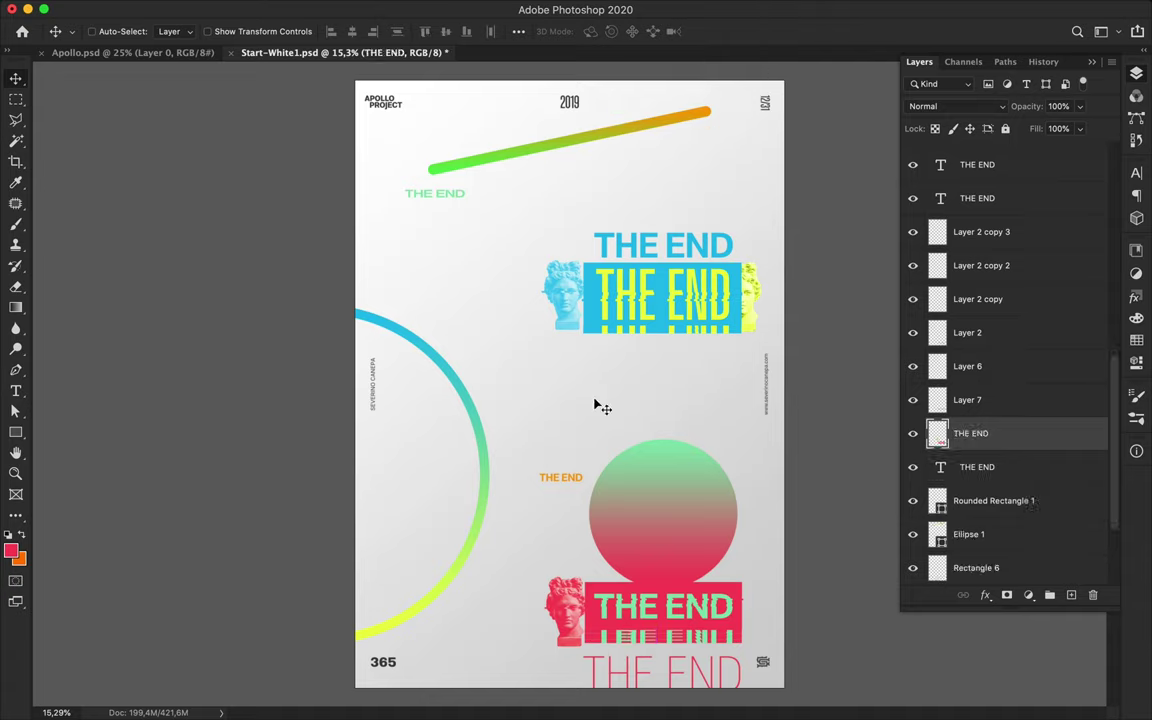
pyautogui.moveTo(458, 191); pyautogui.dragTo(458, 224)
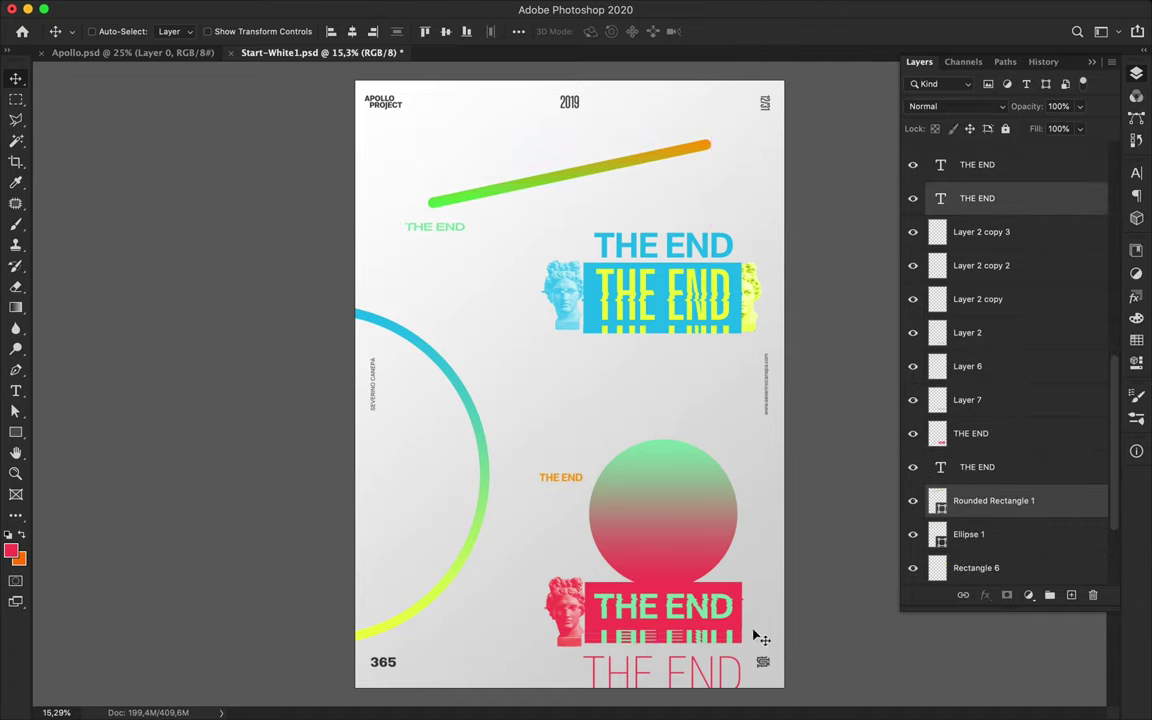
pyautogui.click(694, 541)
pyautogui.hotkey('ctrl', 't')
pyautogui.moveTo(737, 583); pyautogui.dragTo(716, 562)
pyautogui.press('Return')
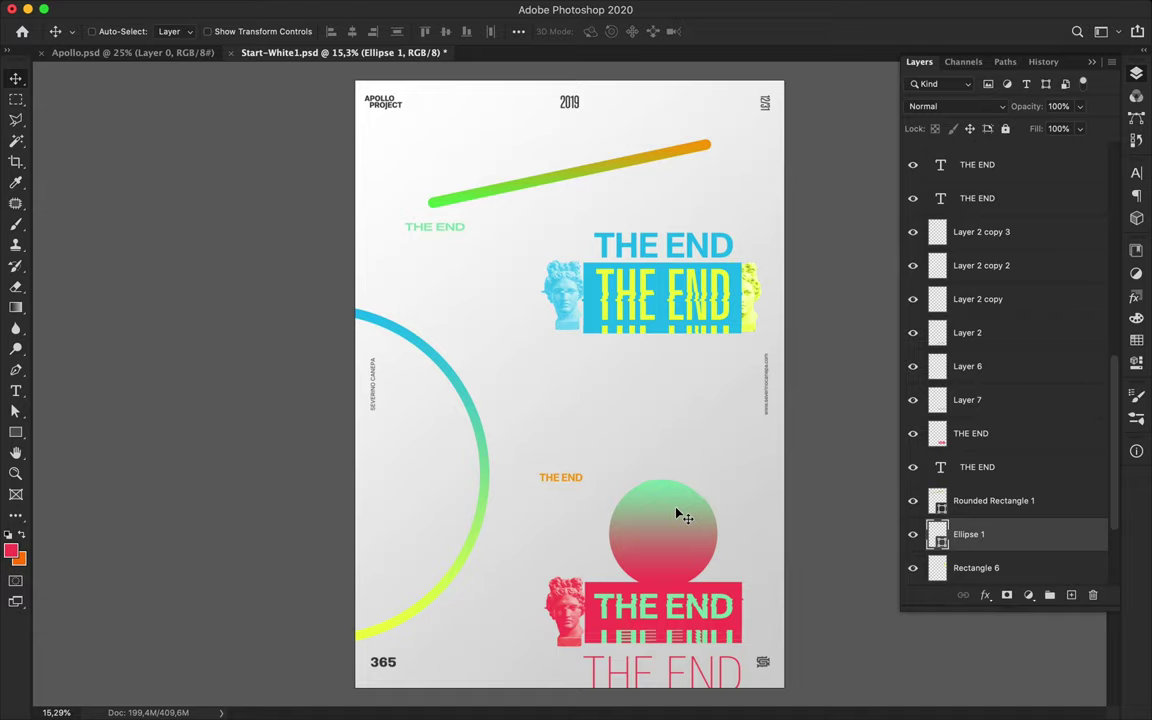
pyautogui.moveTo(677, 514); pyautogui.dragTo(684, 492)
pyautogui.click(670, 328)
pyautogui.moveTo(717, 140); pyautogui.dragTo(721, 130)
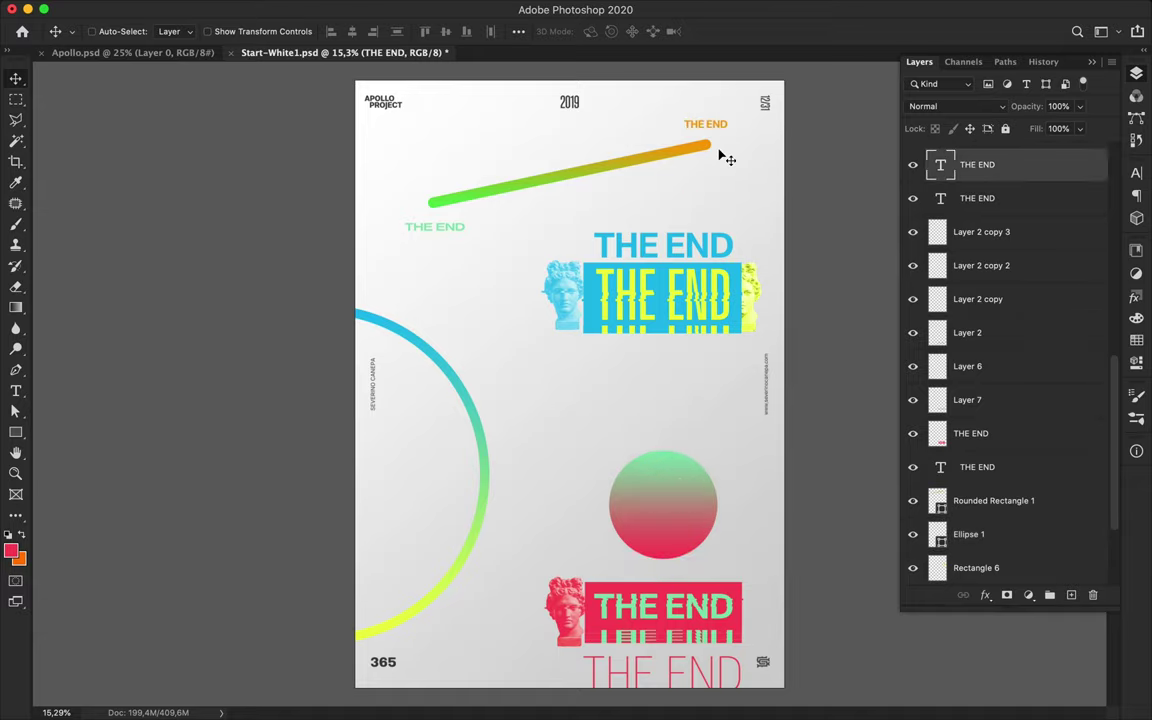
pyautogui.moveTo(622, 498)
pyautogui.mouseDown()
pyautogui.moveTo(622, 437)
pyautogui.moveTo(660, 488)
pyautogui.mouseUp()
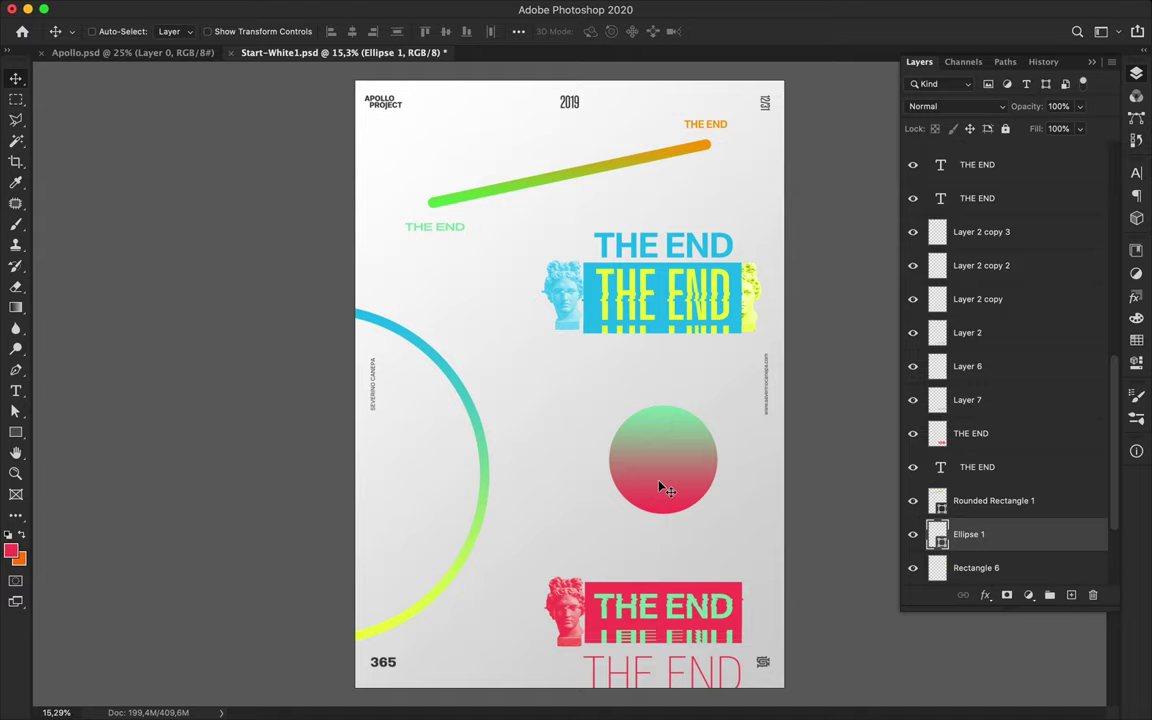
# Delete the gradient line, both small THE END labels and the gradient circle
pyautogui.press('ctrl')
pyautogui.keyDown('ctrl'); pyautogui.click(675, 162); pyautogui.keyUp('ctrl')
pyautogui.press('Delete')
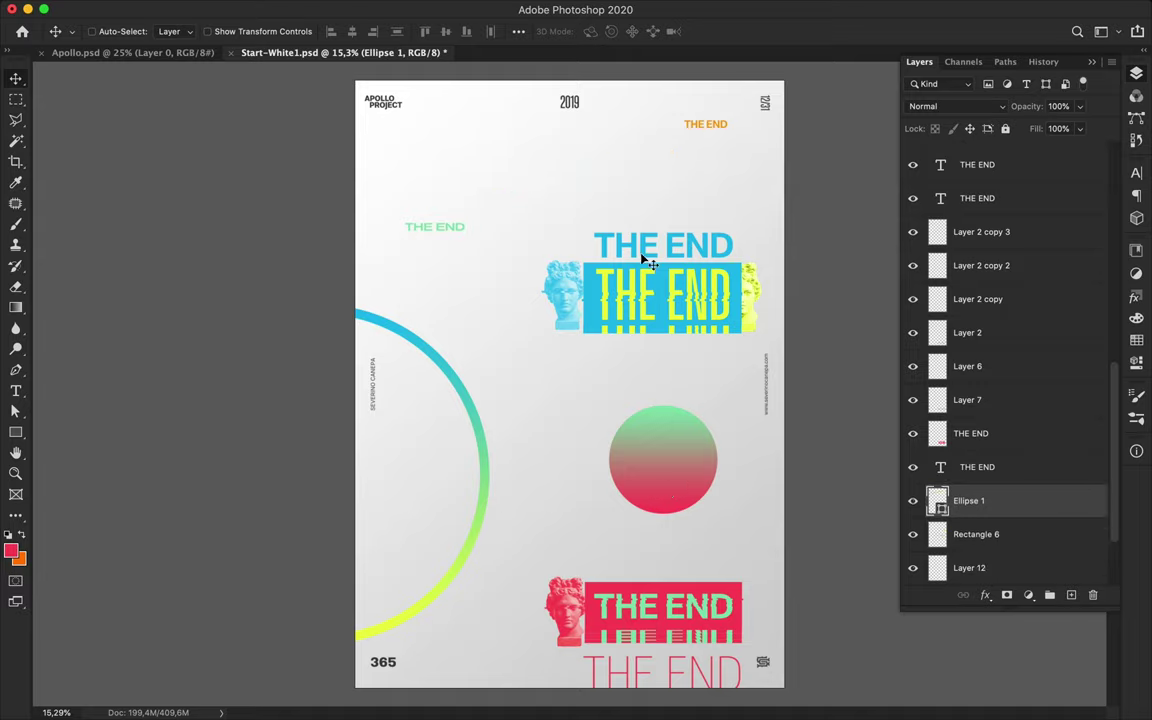
pyautogui.keyDown('ctrl'); pyautogui.click(700, 124); pyautogui.keyUp('ctrl')
pyautogui.keyDown('ctrl'); pyautogui.keyDown('shift'); pyautogui.click(430, 226); pyautogui.keyUp('shift'); pyautogui.keyUp('ctrl')
pyautogui.press('Delete')
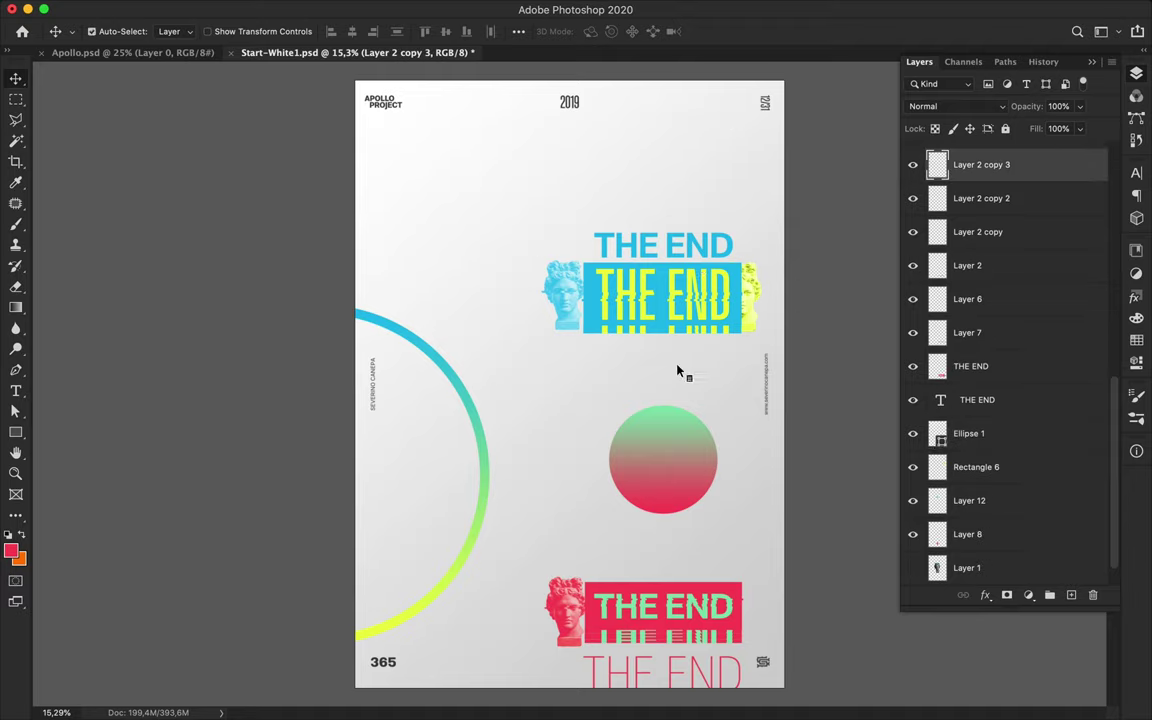
pyautogui.keyDown('ctrl'); pyautogui.click(690, 455); pyautogui.keyUp('ctrl')
pyautogui.press('Delete')
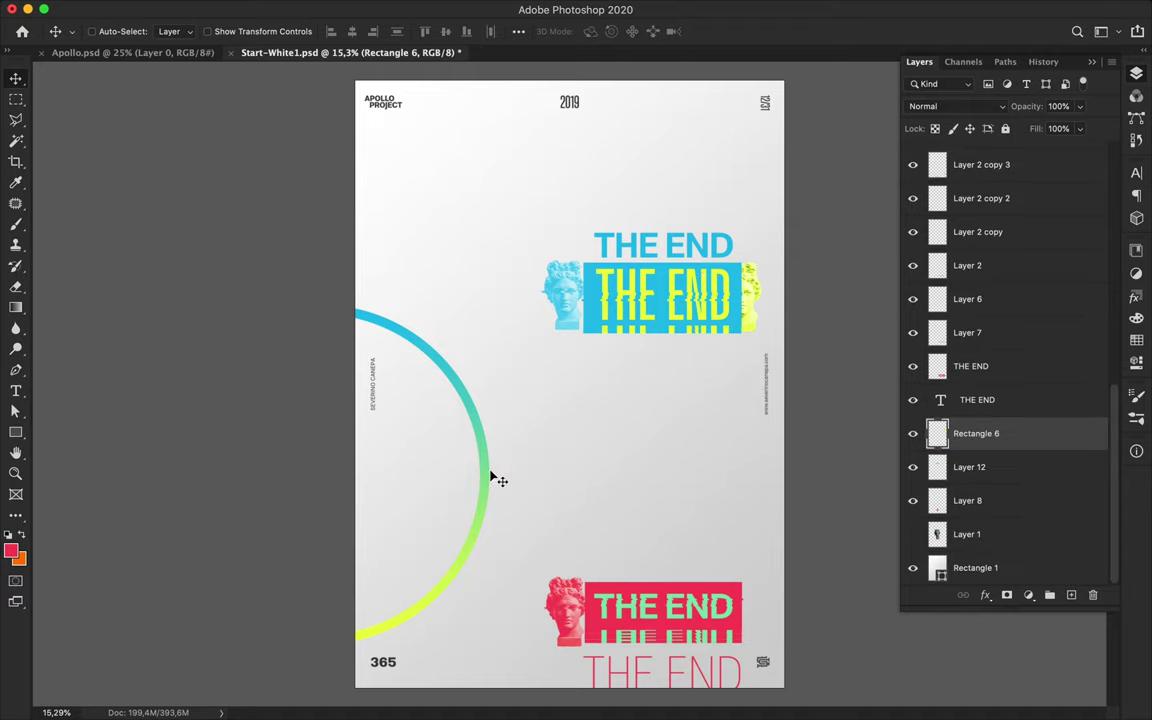
# Raise the gradient ring and duplicate the pink and blue THE END blocks downward and upward
pyautogui.press('ctrl')
pyautogui.moveTo(495, 511)
pyautogui.mouseDown()
pyautogui.moveTo(484, 320)
pyautogui.moveTo(489, 342)
pyautogui.mouseUp()
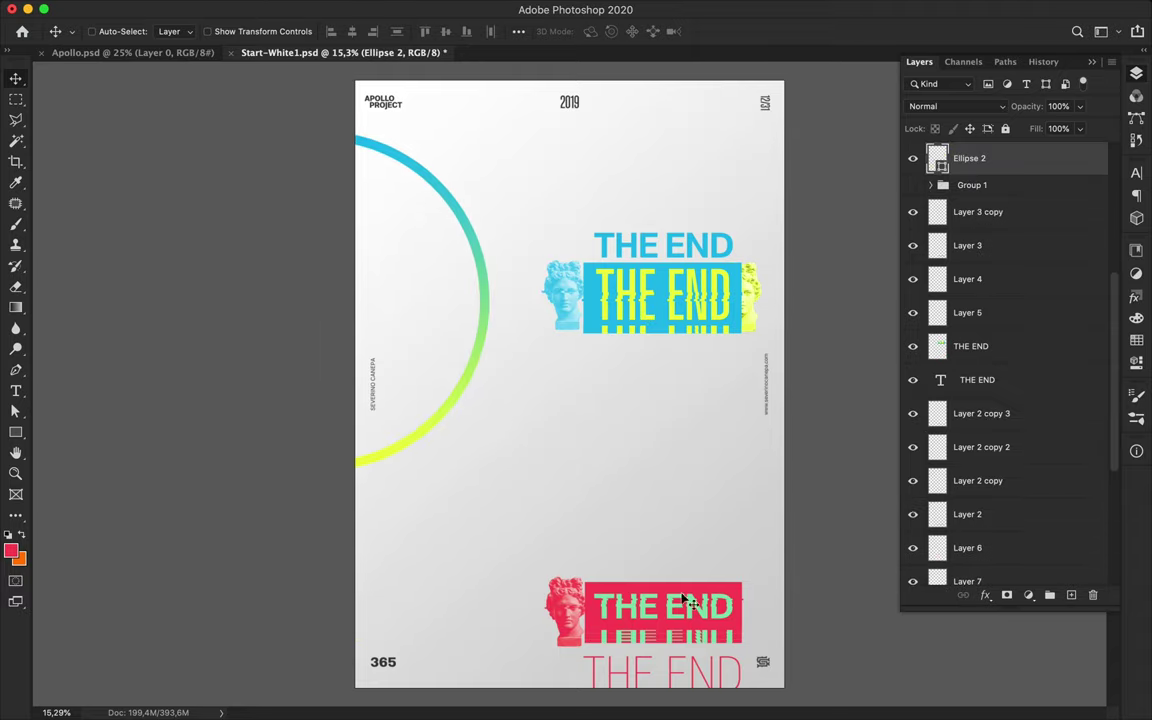
pyautogui.moveTo(688, 600); pyautogui.dragTo(693, 560)
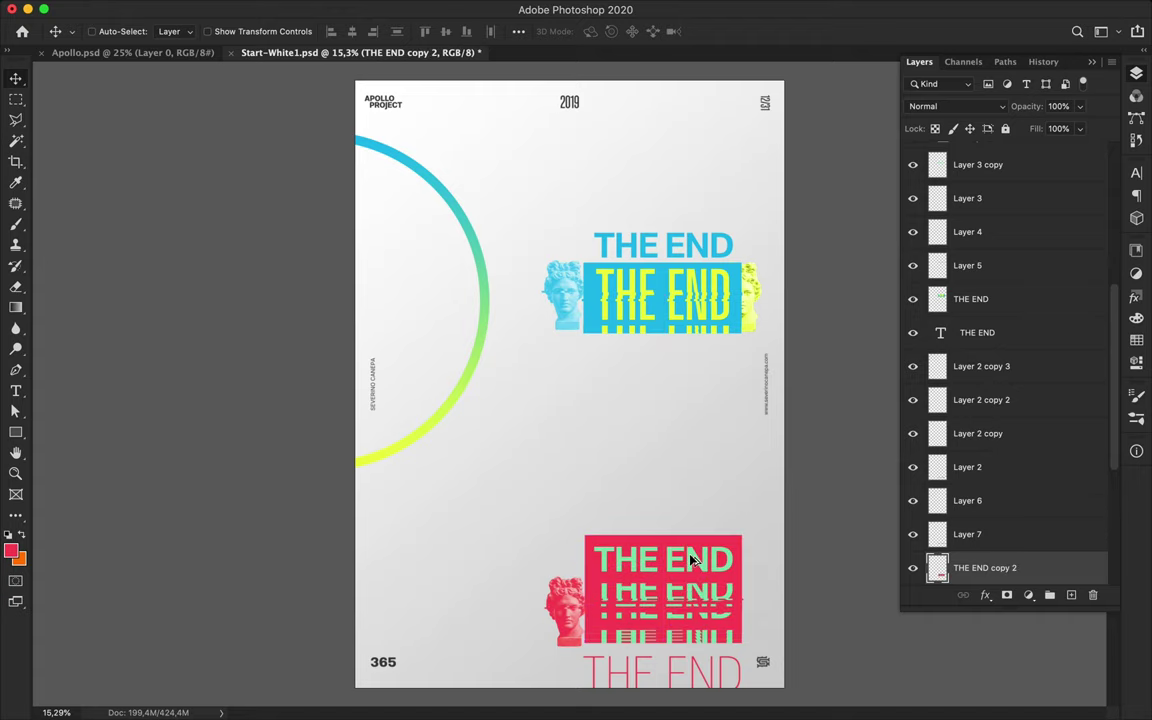
pyautogui.moveTo(671, 285); pyautogui.dragTo(671, 333)
pyautogui.moveTo(1054, 399)
pyautogui.mouseDown()
pyautogui.moveTo(996, 215)
pyautogui.moveTo(996, 278)
pyautogui.mouseUp()
pyautogui.moveTo(699, 342); pyautogui.dragTo(689, 378)
# Copy a strip of blue lettering as glitch slices and duplicate the blue block above the stack
pyautogui.press('m')
pyautogui.moveTo(563, 362)
pyautogui.mouseDown()
pyautogui.moveTo(738, 386)
pyautogui.moveTo(703, 355)
pyautogui.moveTo(703, 408)
pyautogui.mouseUp()
pyautogui.hotkey('ctrl', 'j')
pyautogui.press('v')
pyautogui.hotkey('ctrl', 'j')
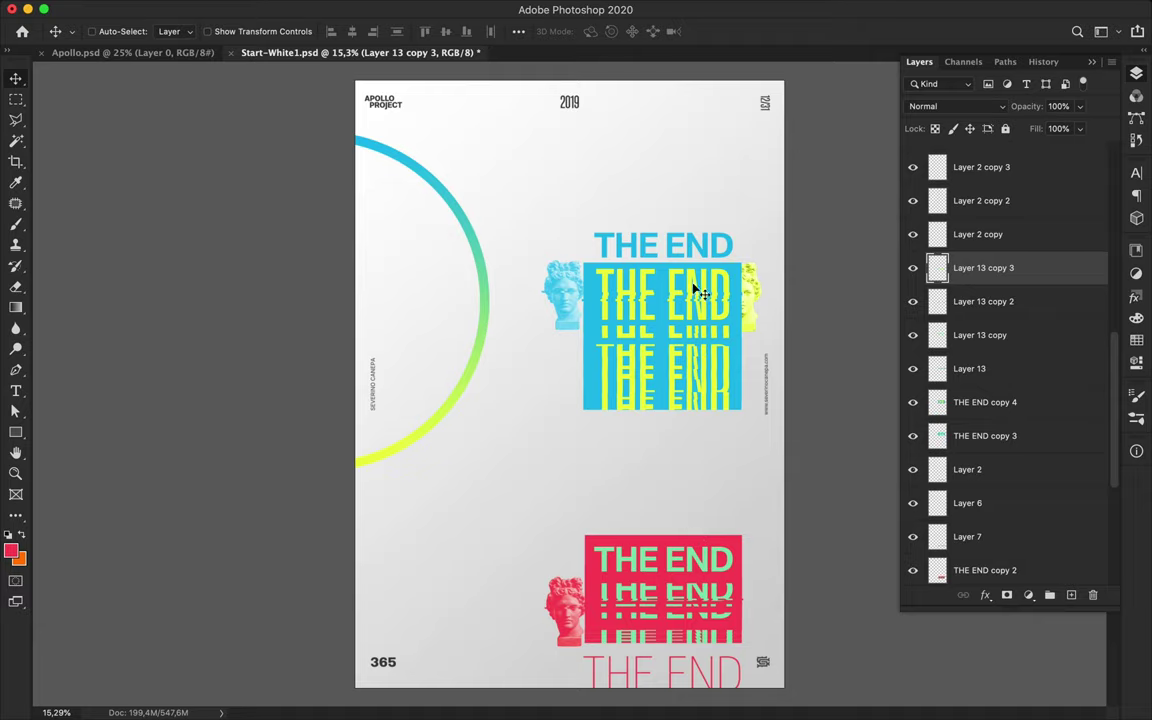
pyautogui.keyDown('ctrl'); pyautogui.click(676, 308); pyautogui.keyUp('ctrl')
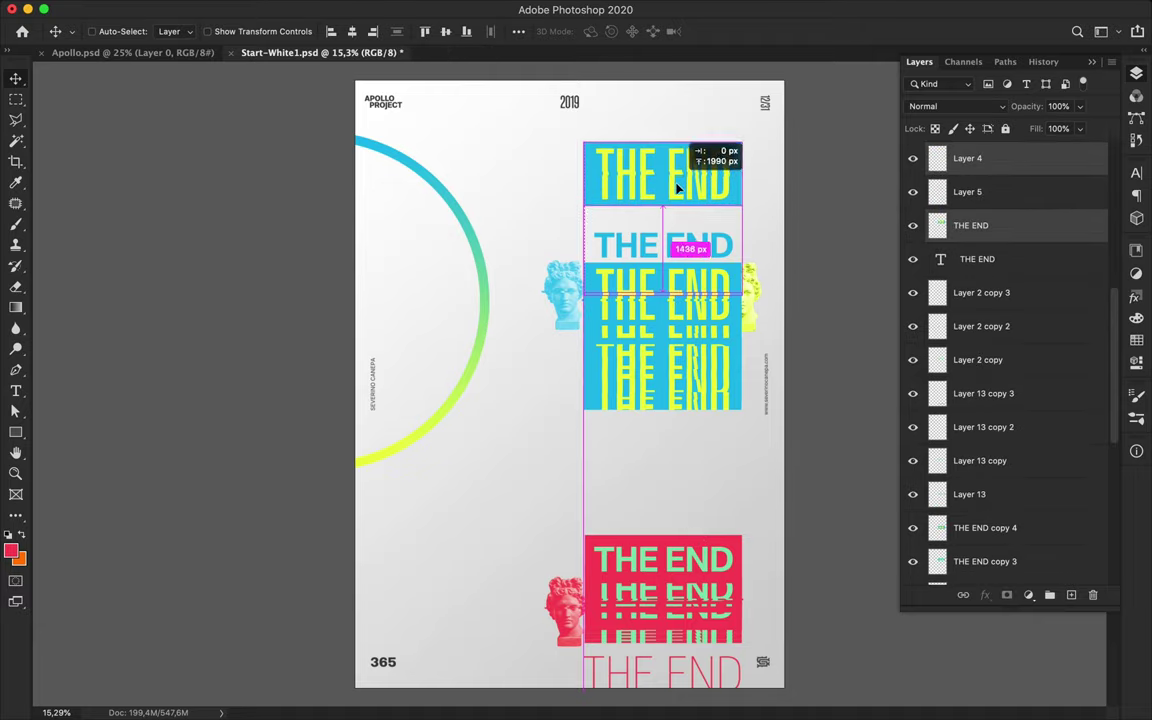
pyautogui.moveTo(676, 308); pyautogui.dragTo(676, 203)
pyautogui.hotkey('ctrl', '-')
pyautogui.click(833, 10)
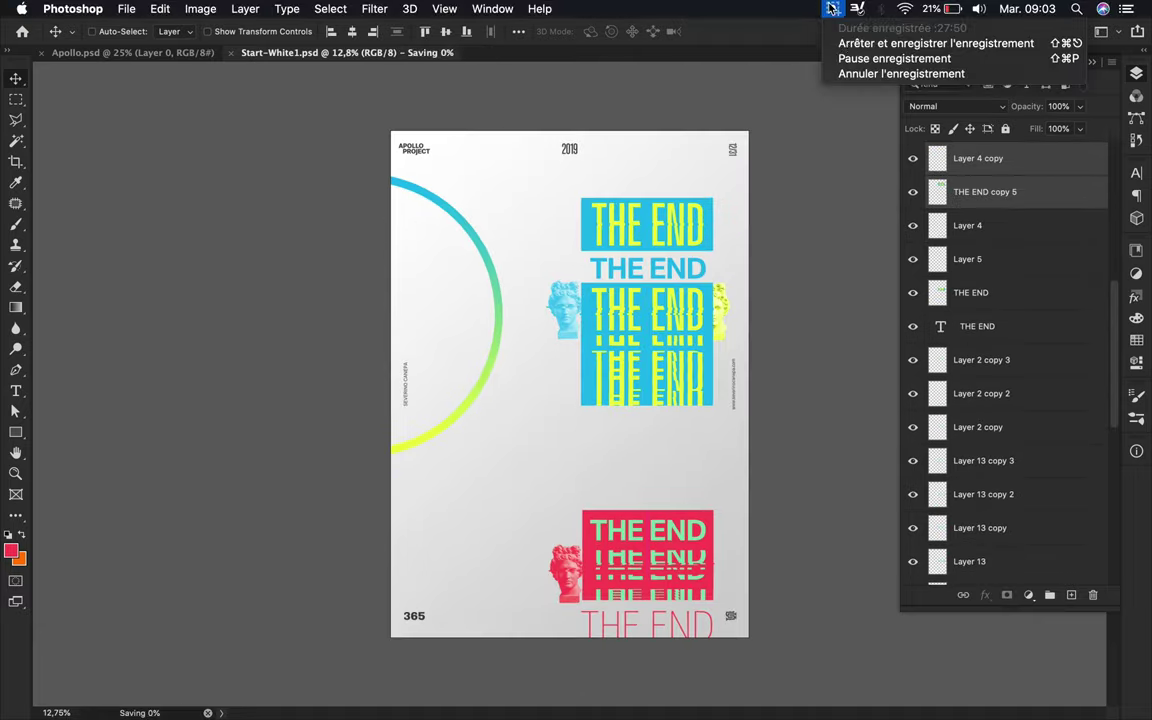